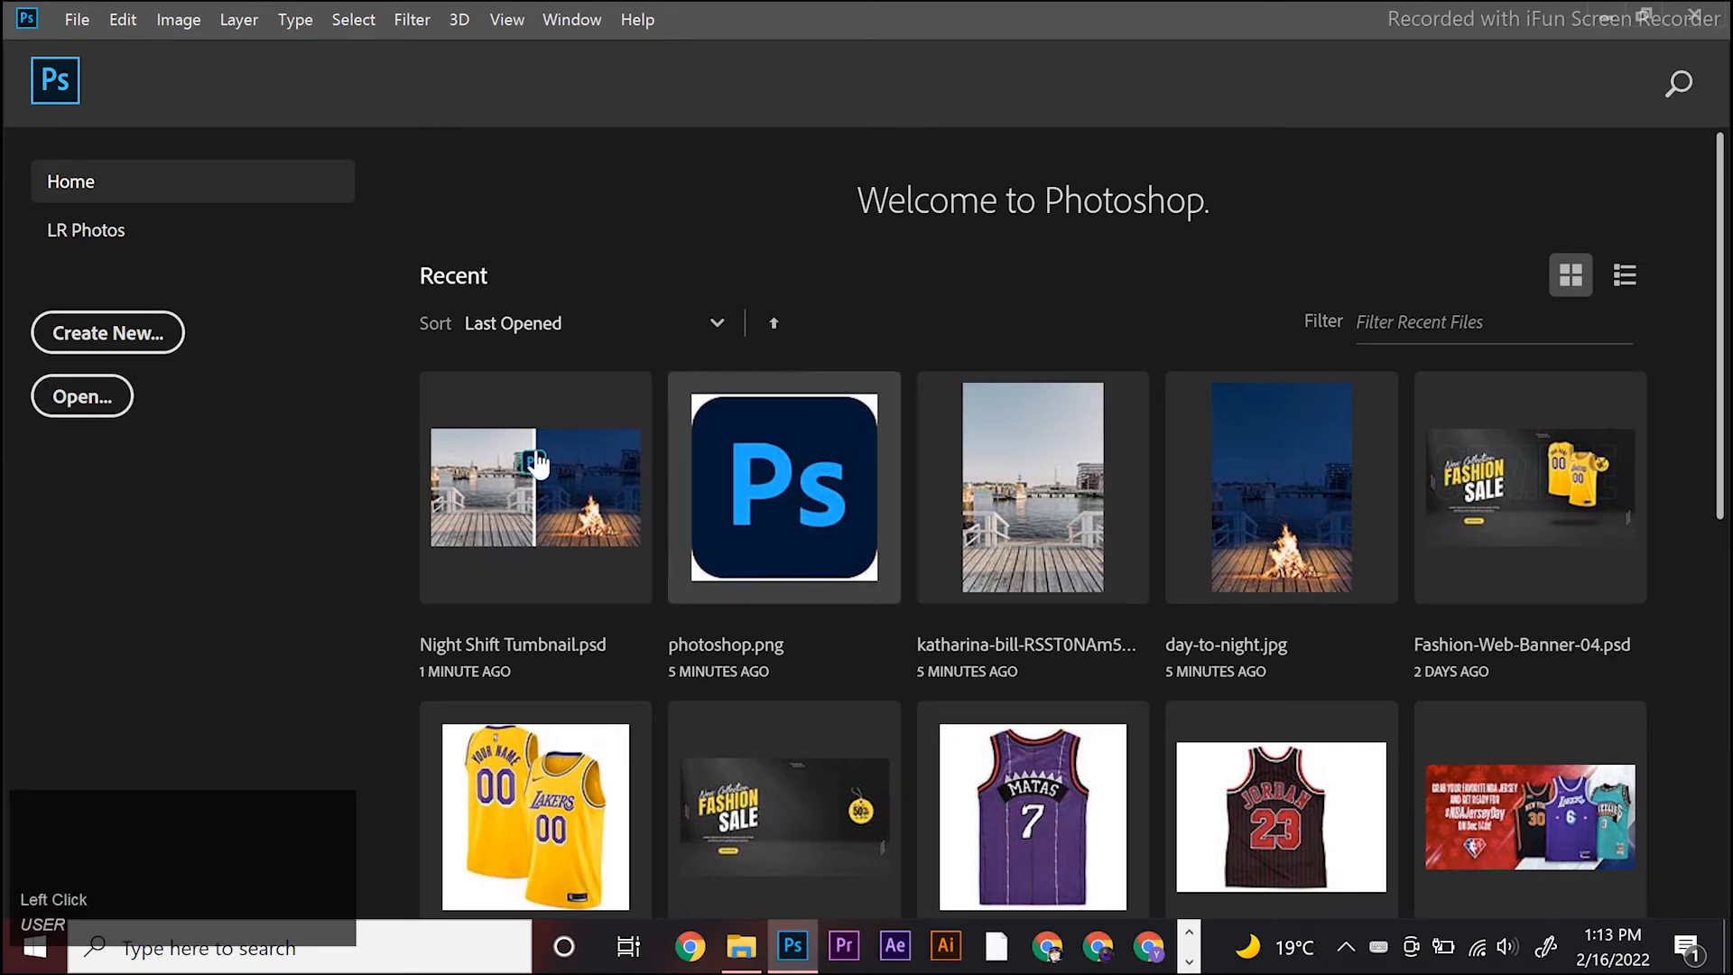
Step: Open the photo katharina-bill-RSST0NAm5W4-unsplash from the Downloads folder
click(74, 398)
click(133, 426)
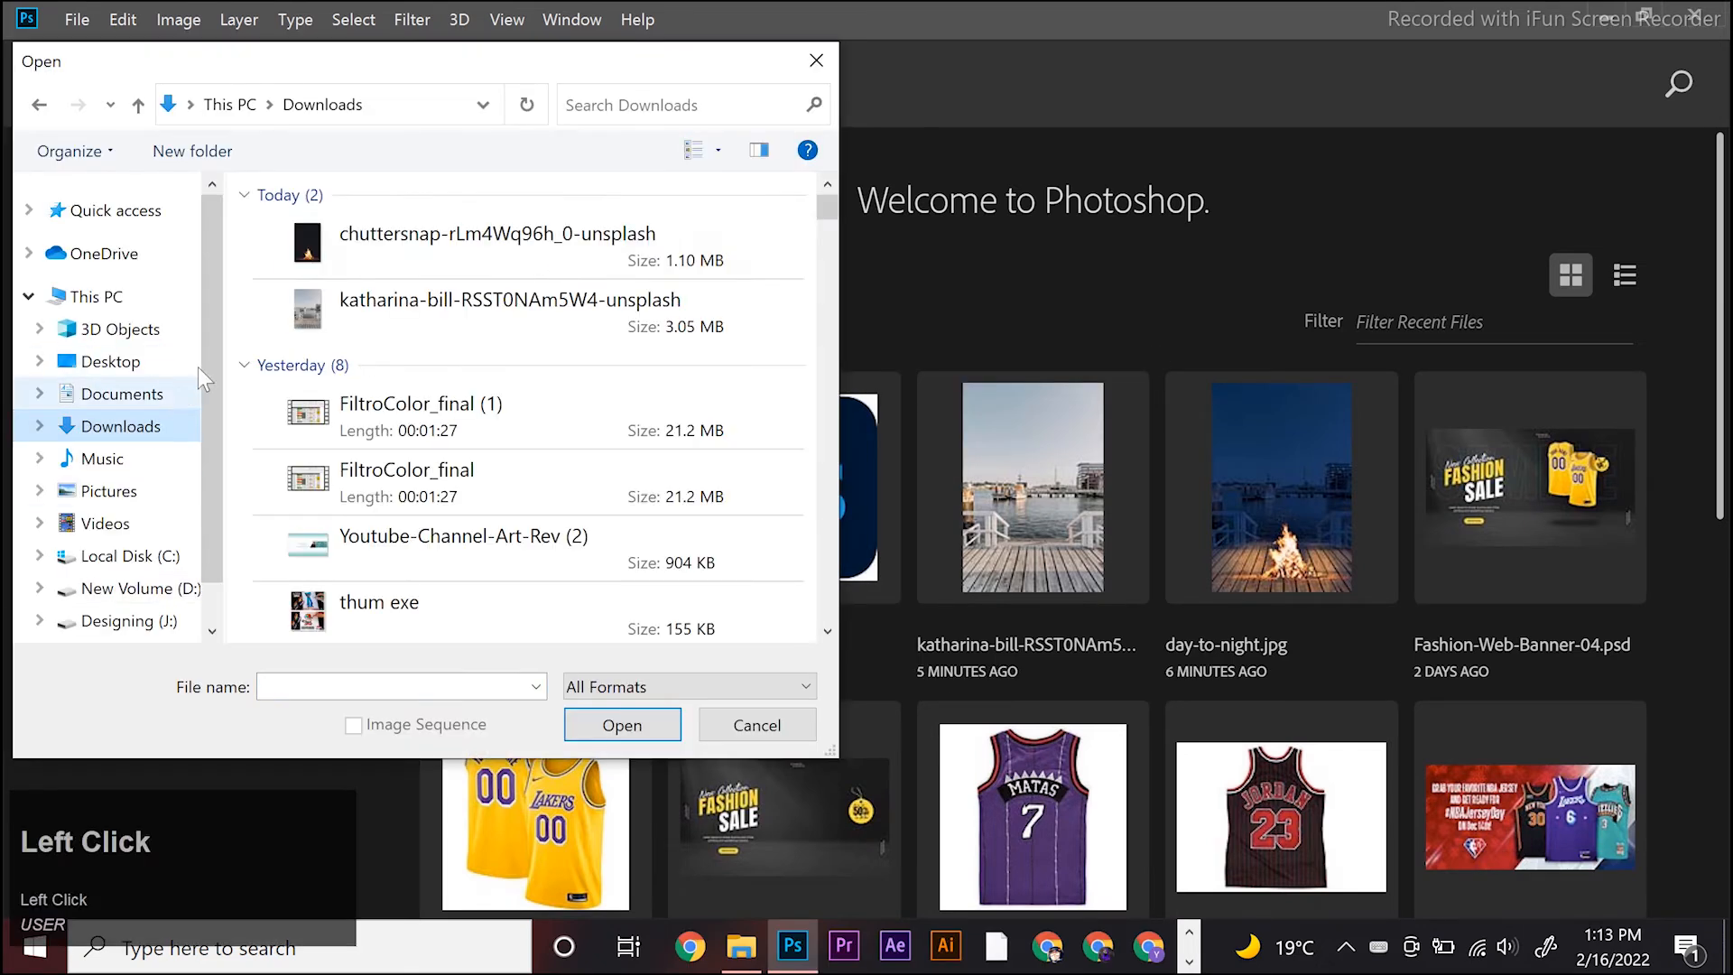
click(425, 334)
click(648, 722)
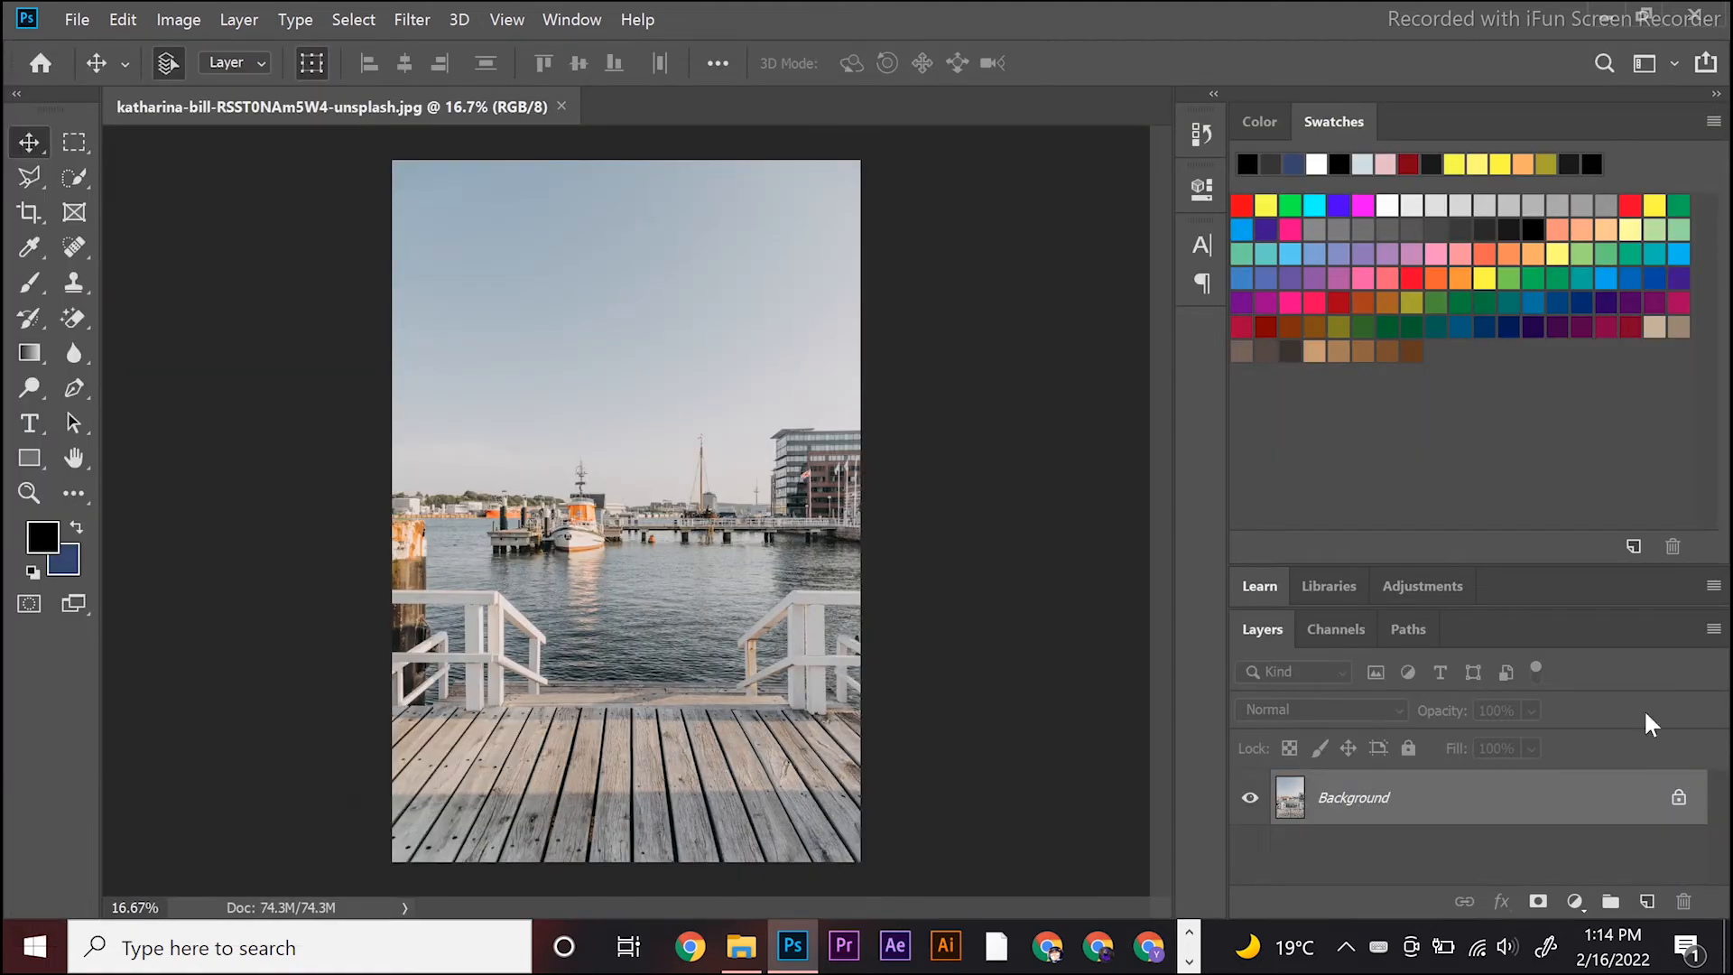
Step: Add a Color Lookup adjustment layer over the harbour photo and set its 3DLUT file to Moonlight.3DL
scroll(582, 506, up, 1)
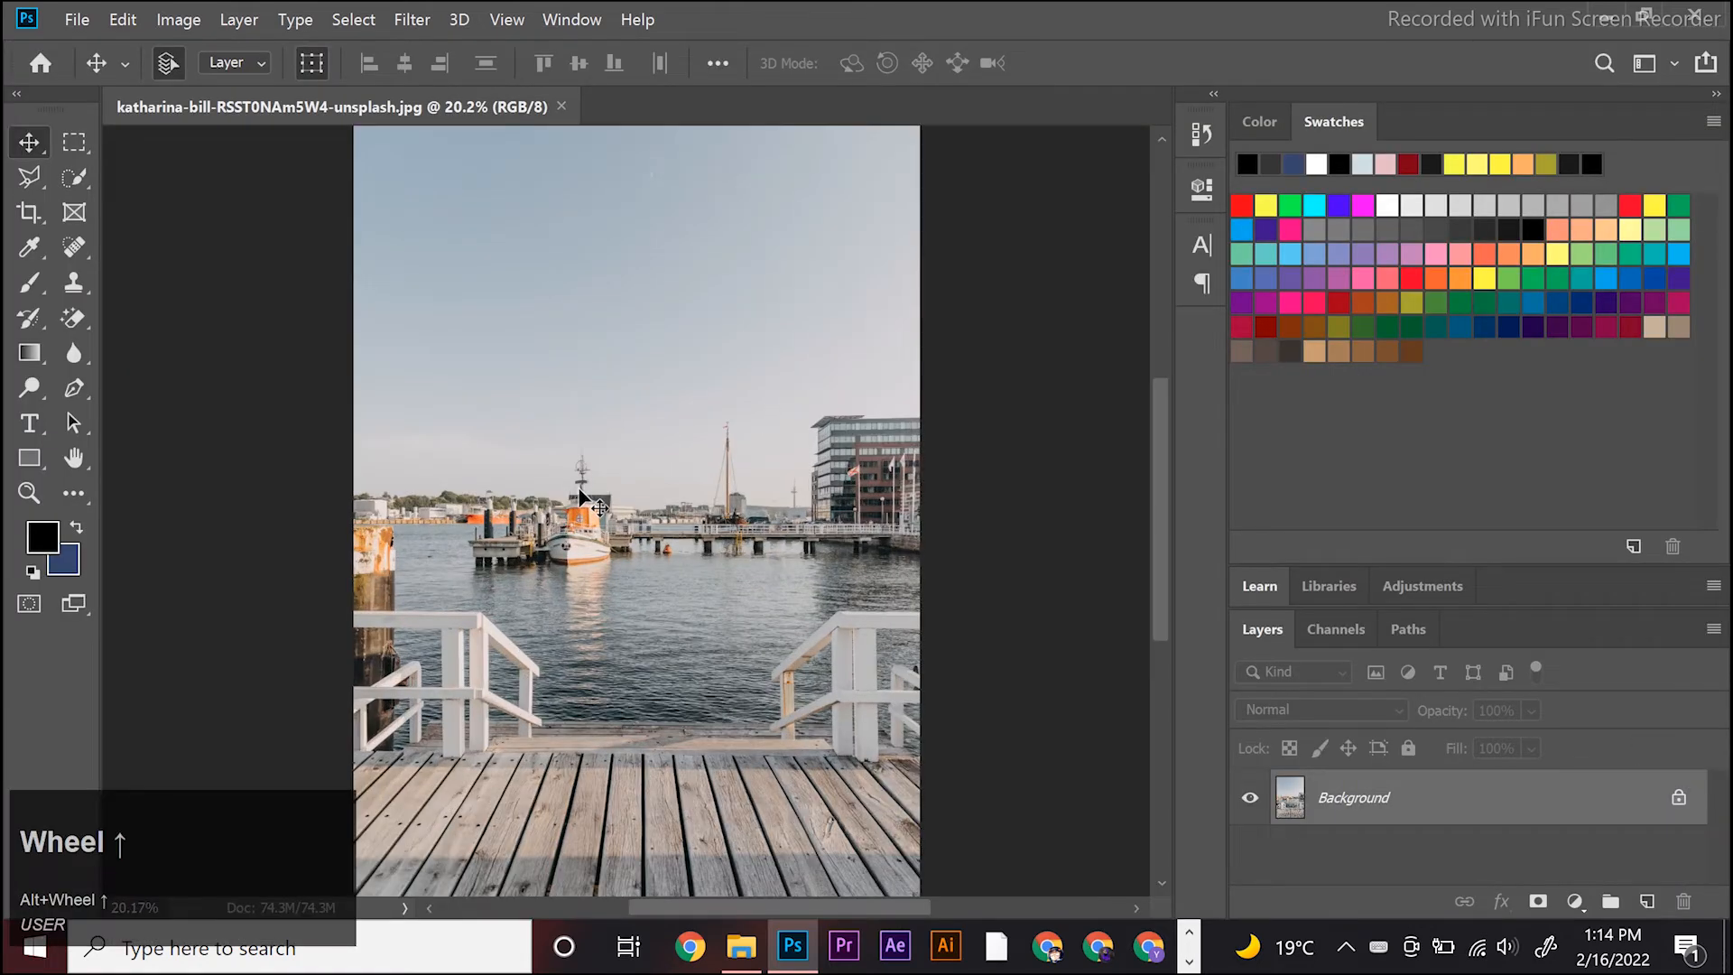
scroll(605, 507, down, 2)
click(1637, 902)
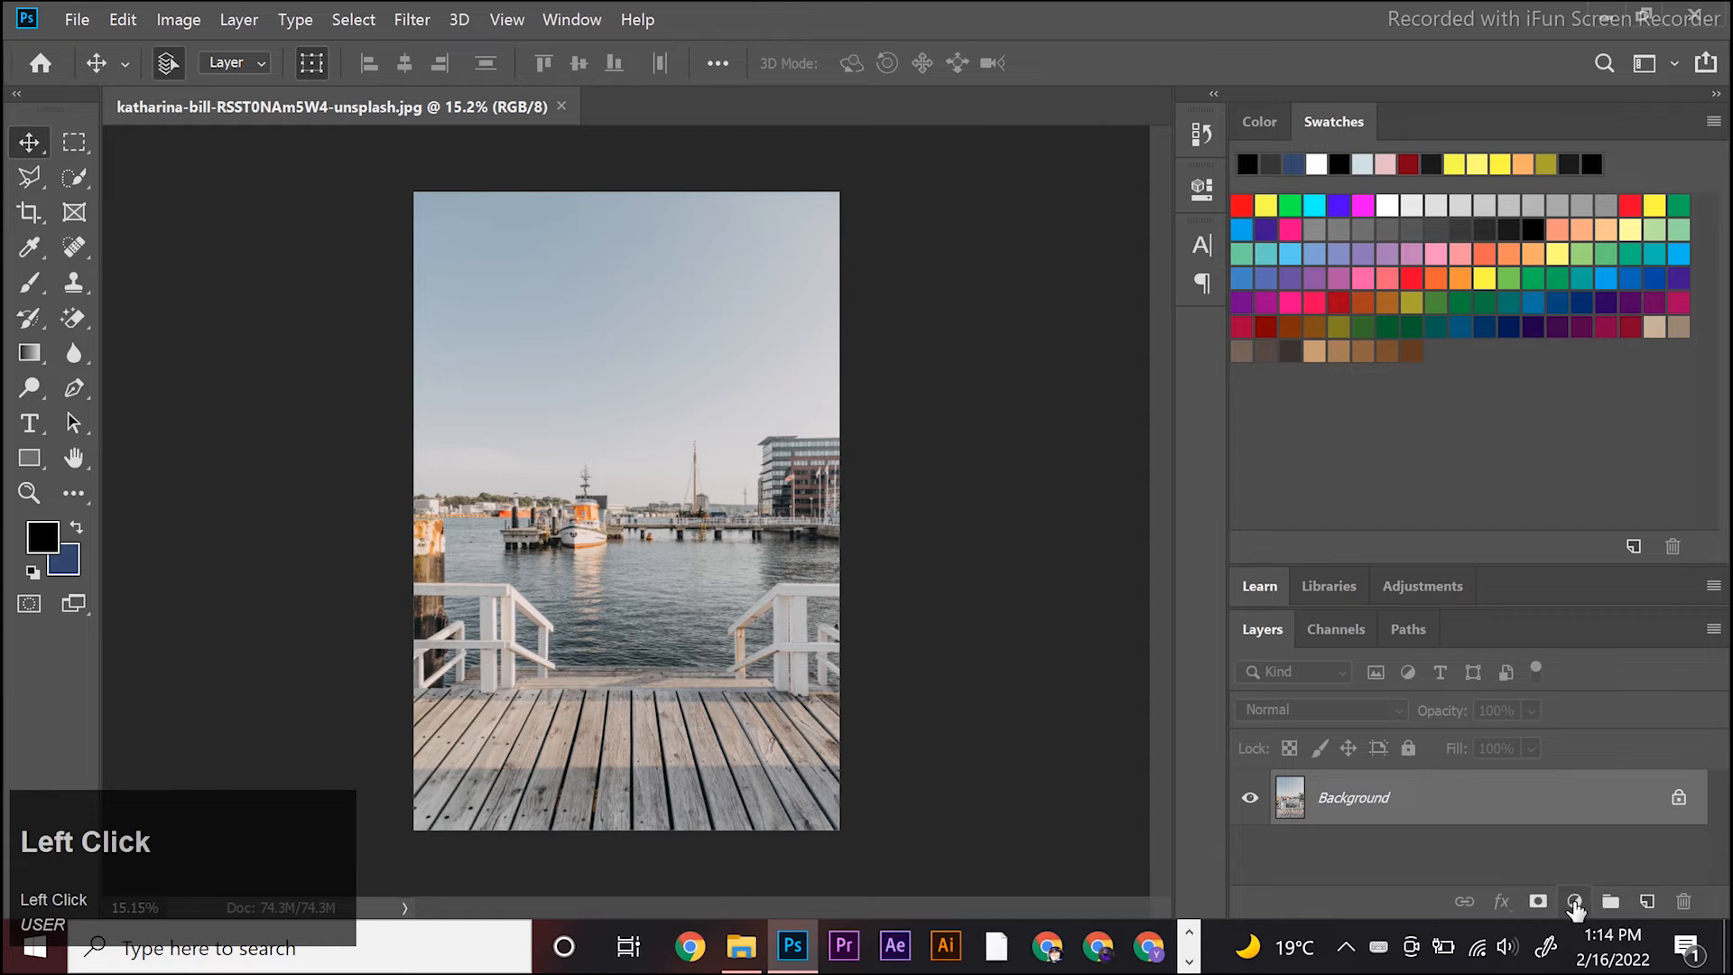
click(1574, 901)
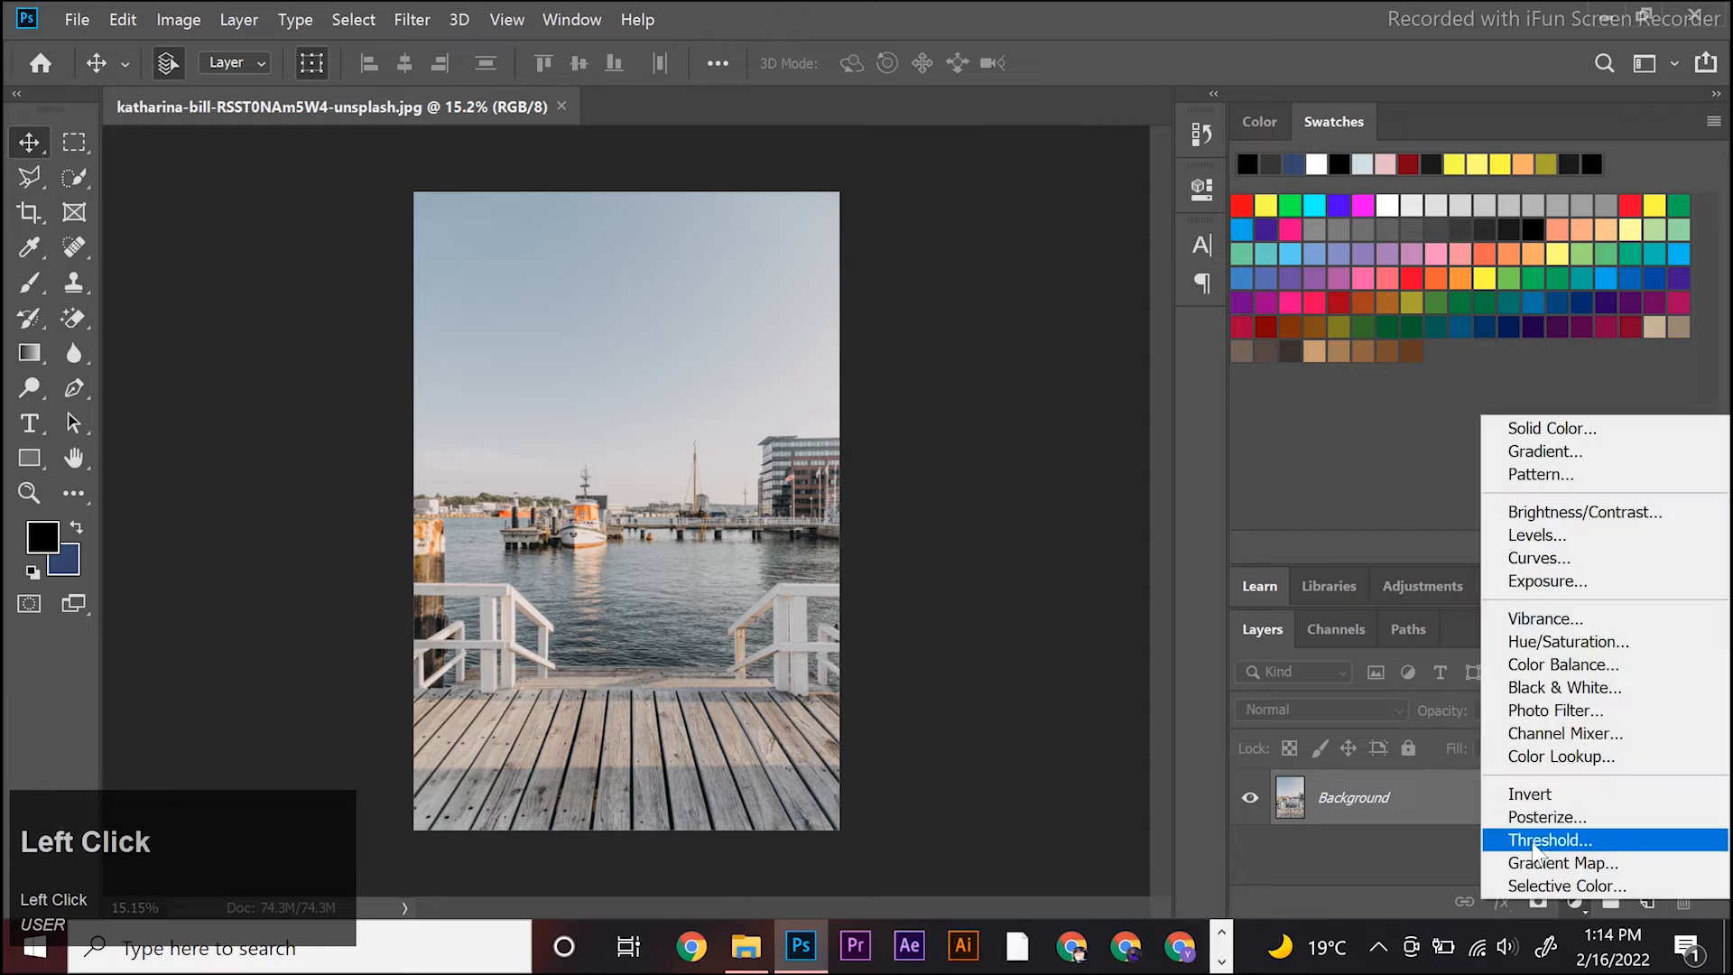
click(1540, 756)
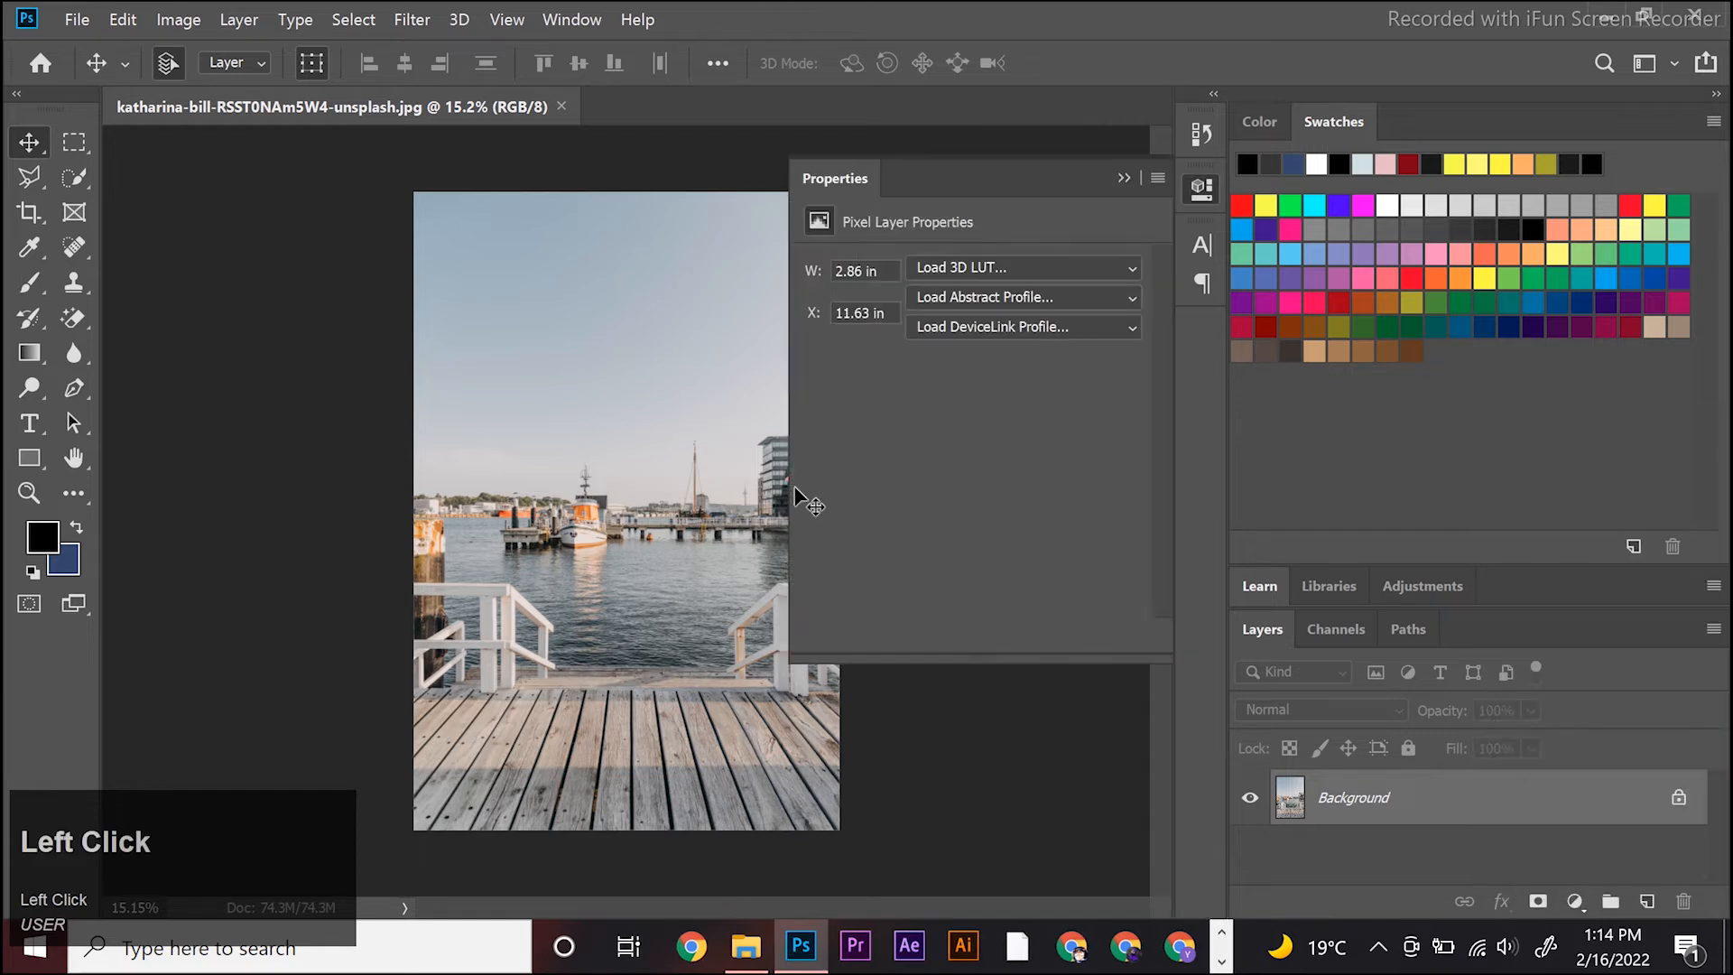
click(1088, 269)
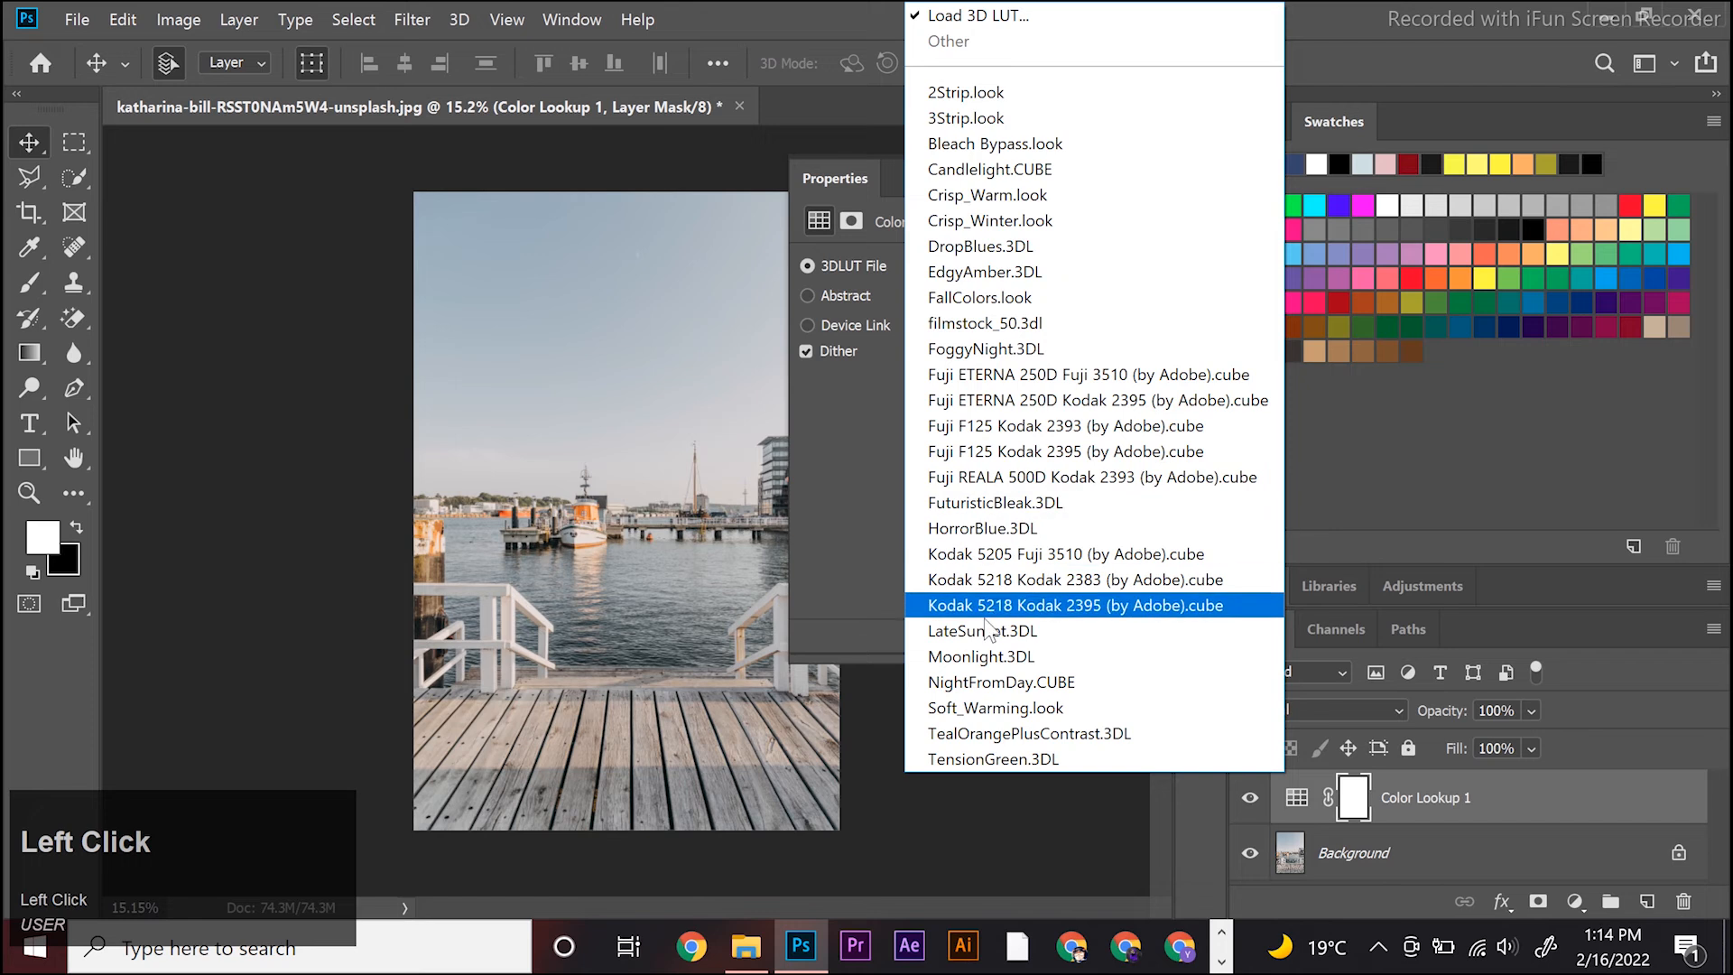
click(993, 658)
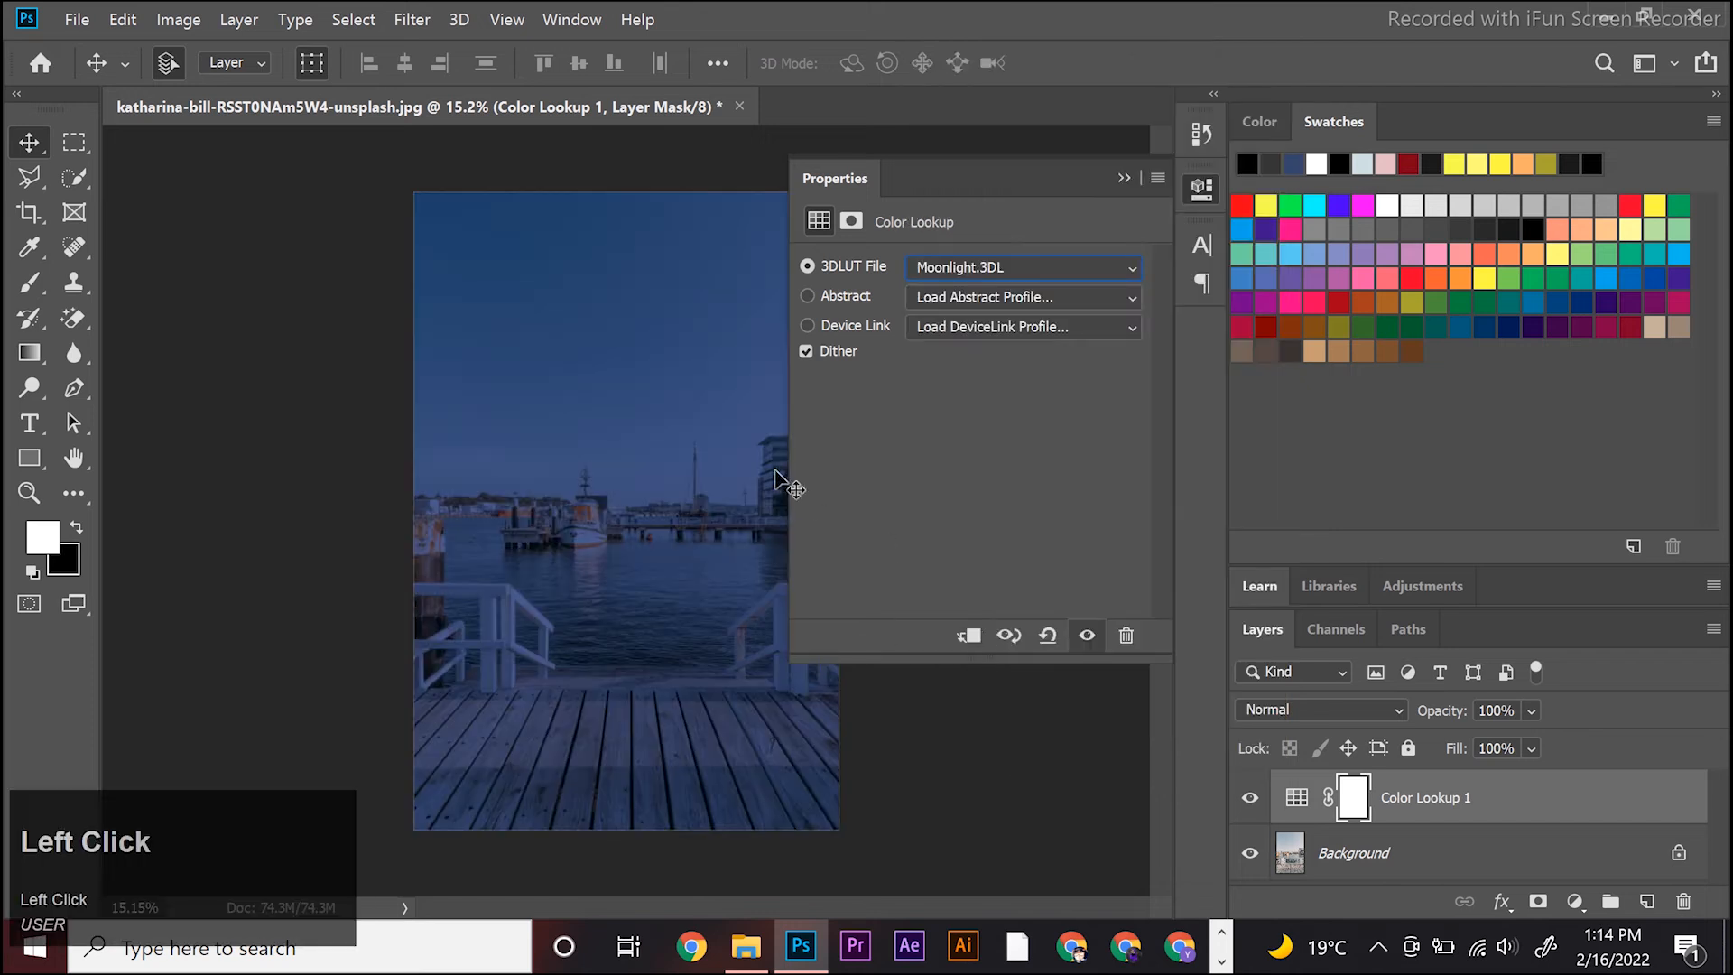
click(1128, 177)
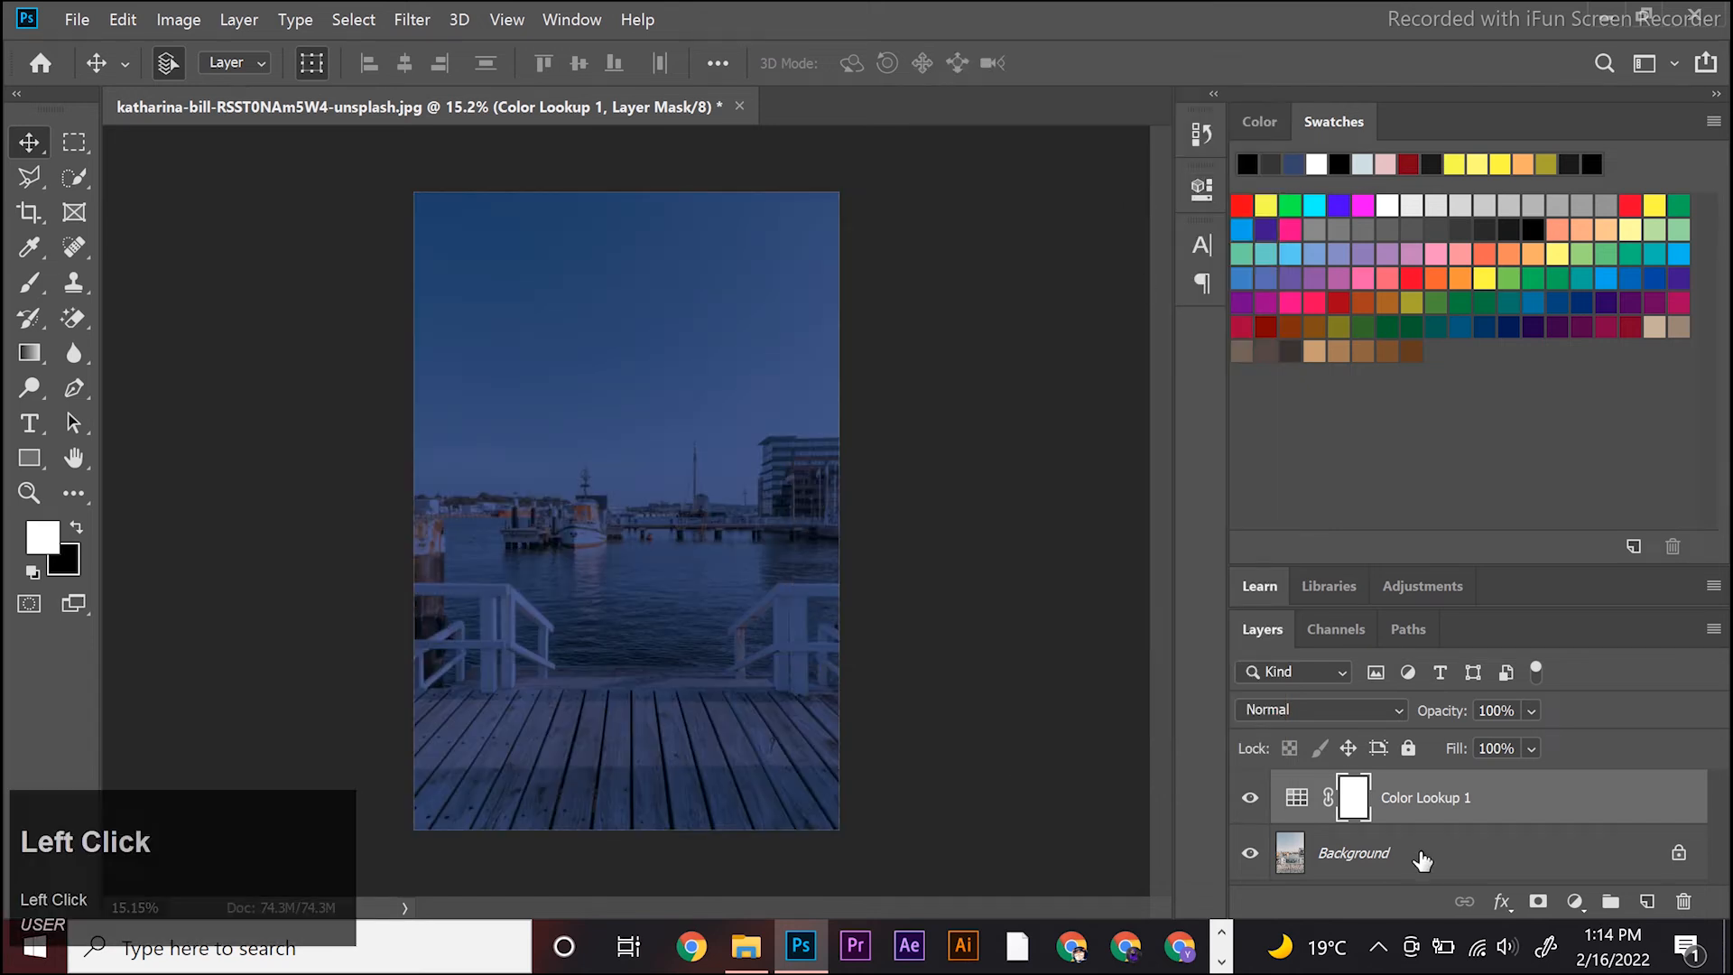
Step: Add a new empty layer on top and marquee-select the third front window in the office building's second row
click(1648, 901)
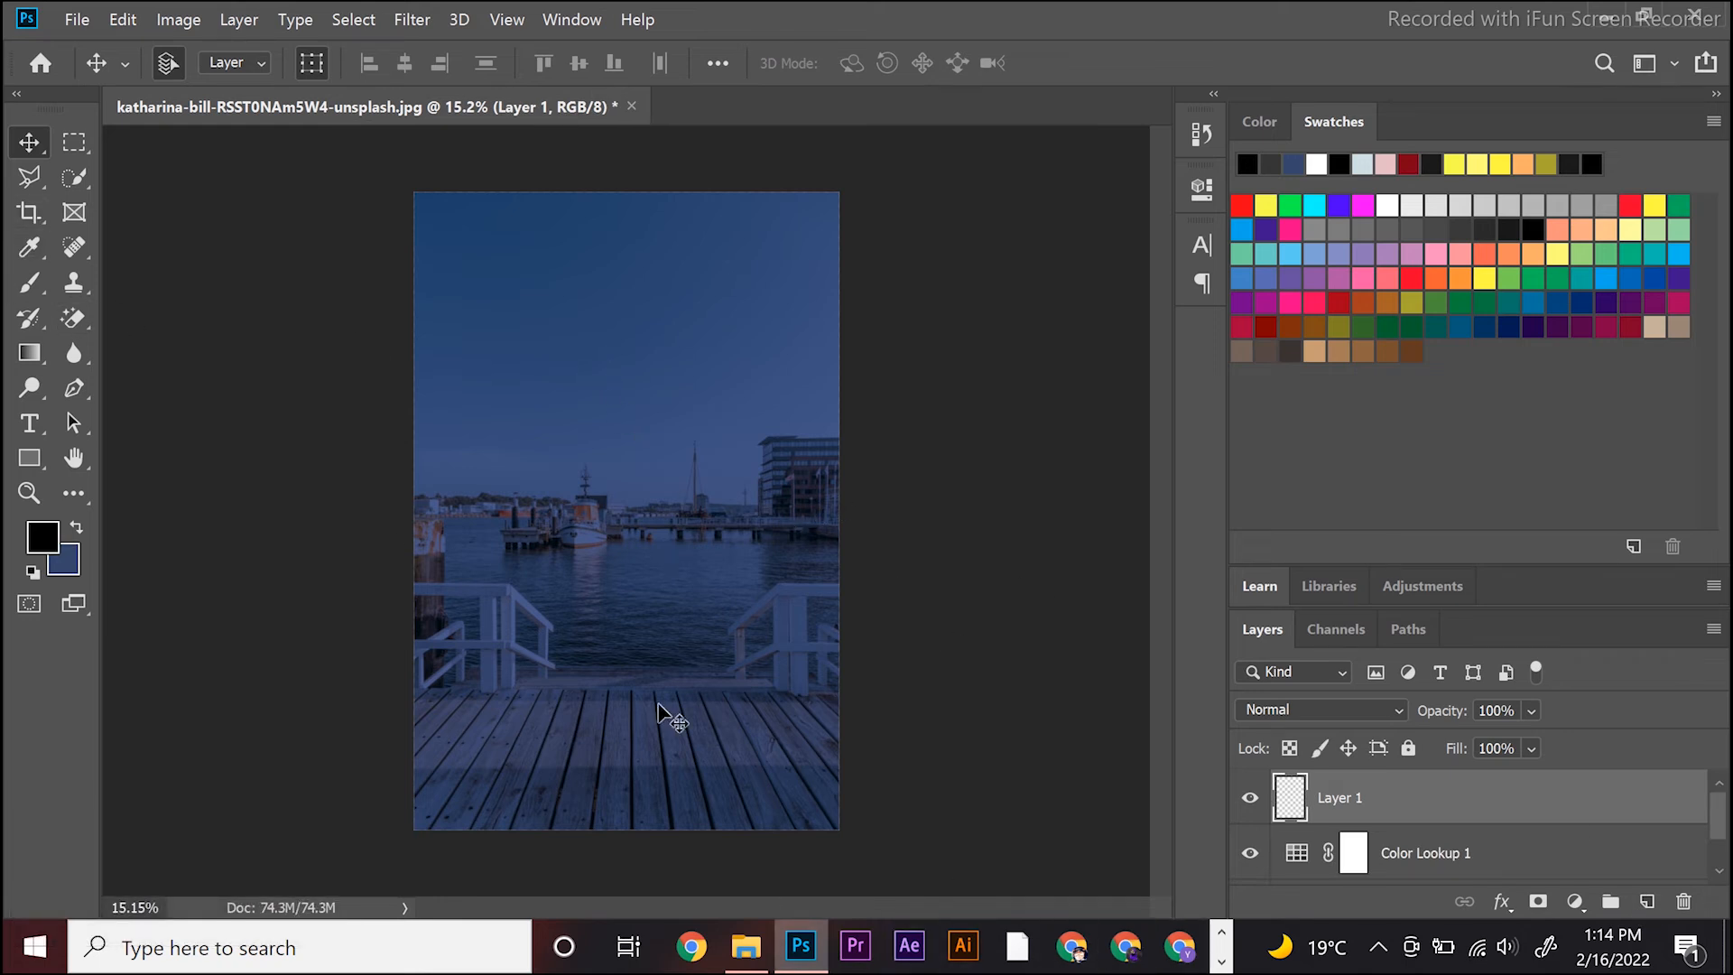
click(74, 142)
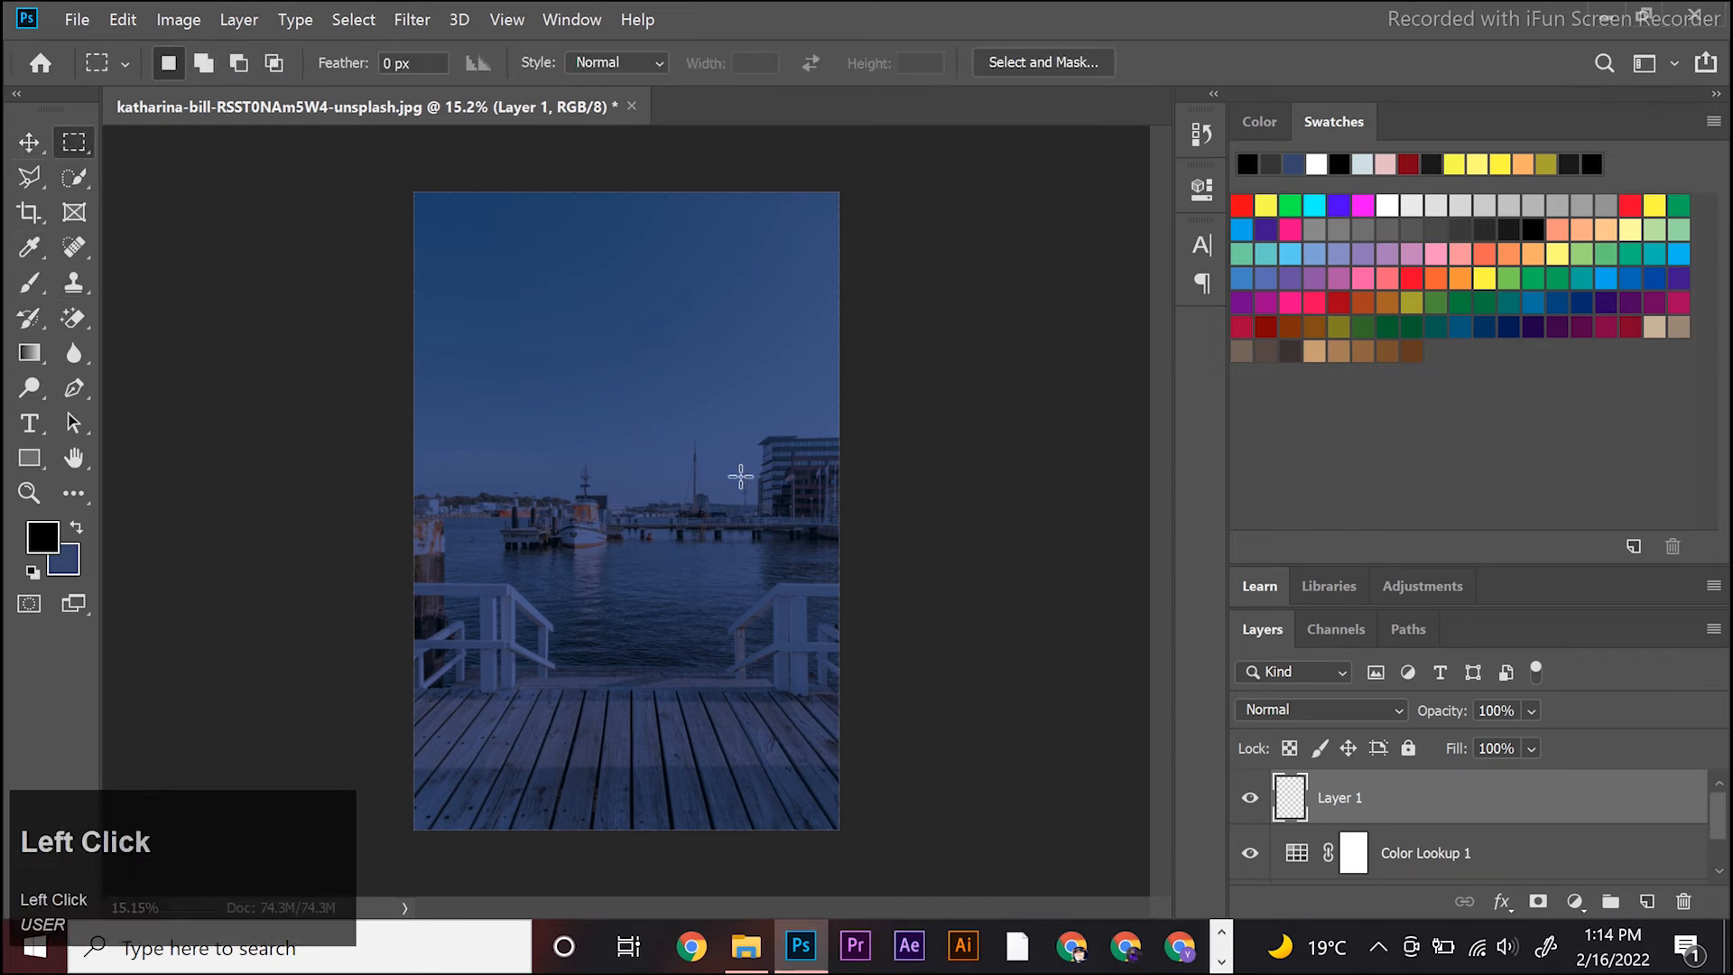
scroll(793, 457, up, 5)
scroll(840, 421, up, 10)
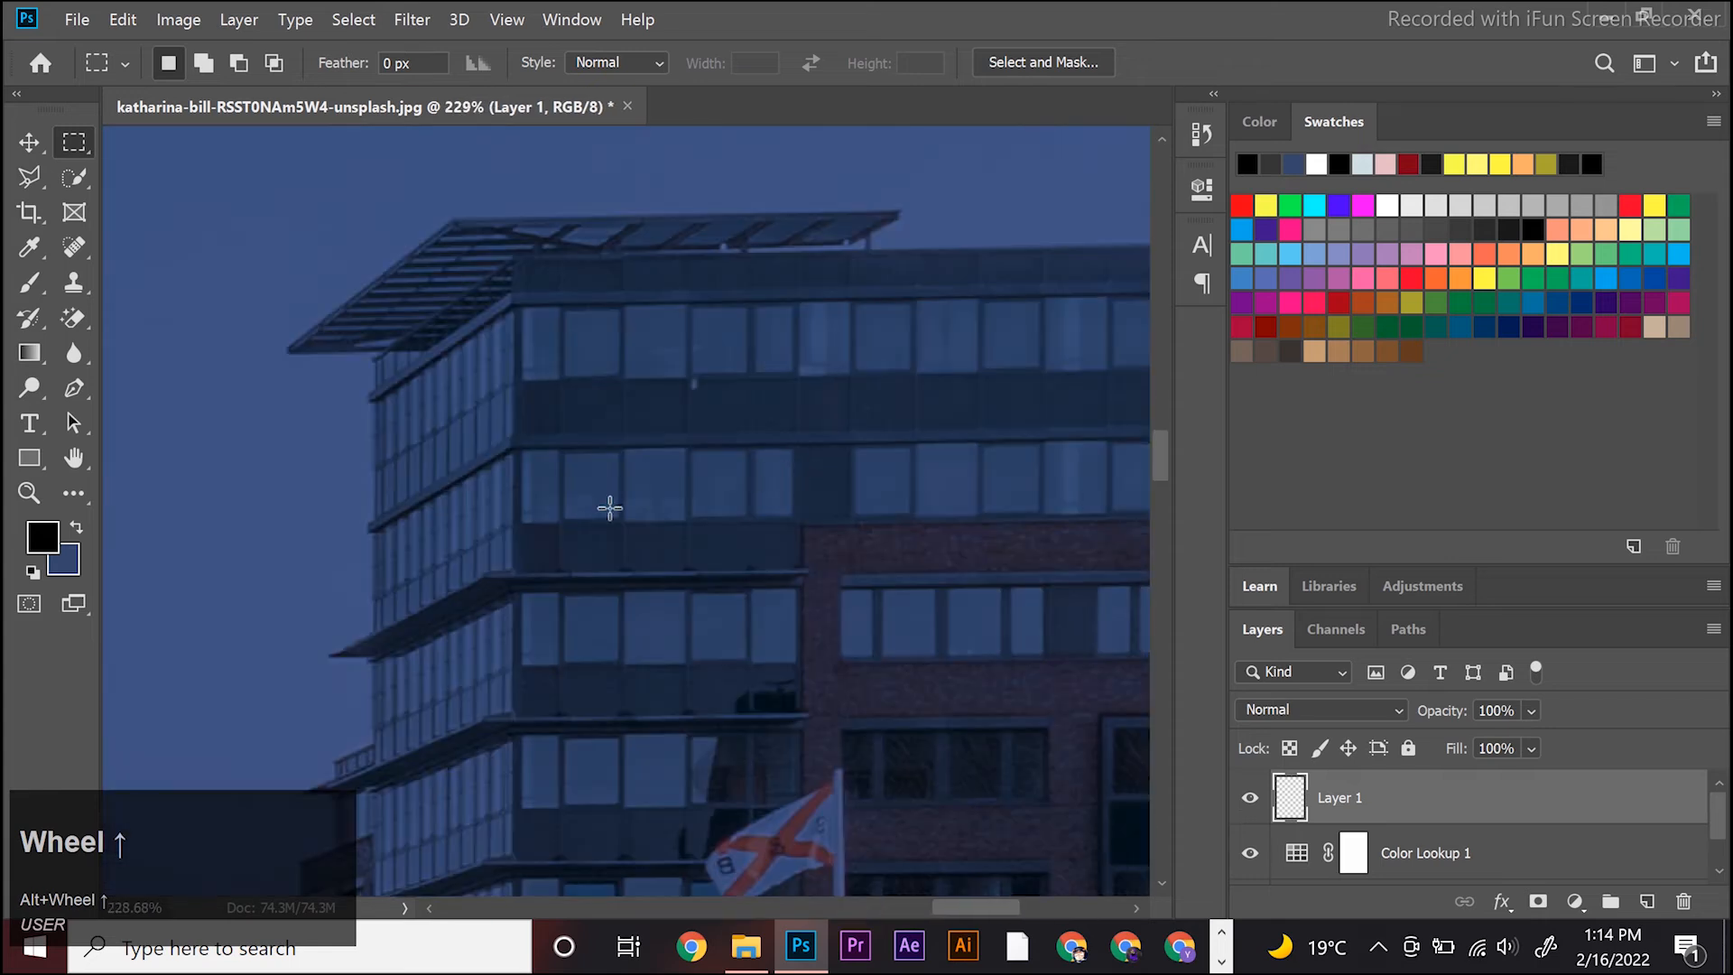
drag(611, 416, 703, 530)
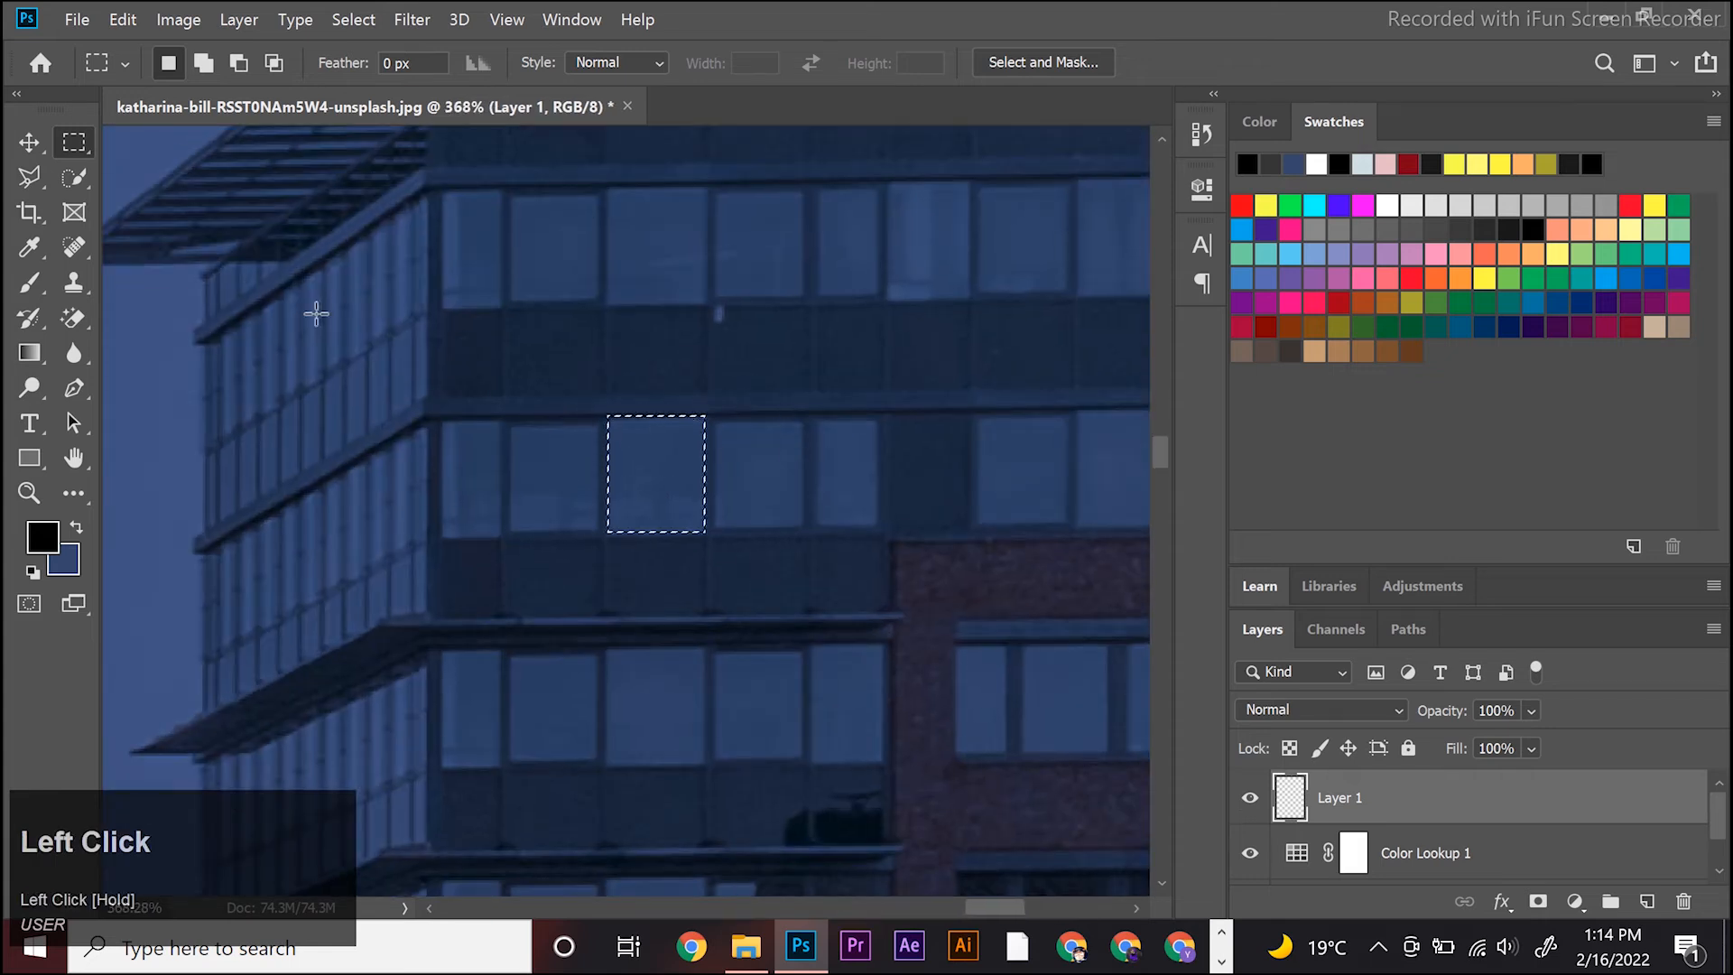
Step: Set up a soft white 58 px brush with 0% hardness and dab a glow inside the selected window
key(b)
alt+right_click(712, 512)
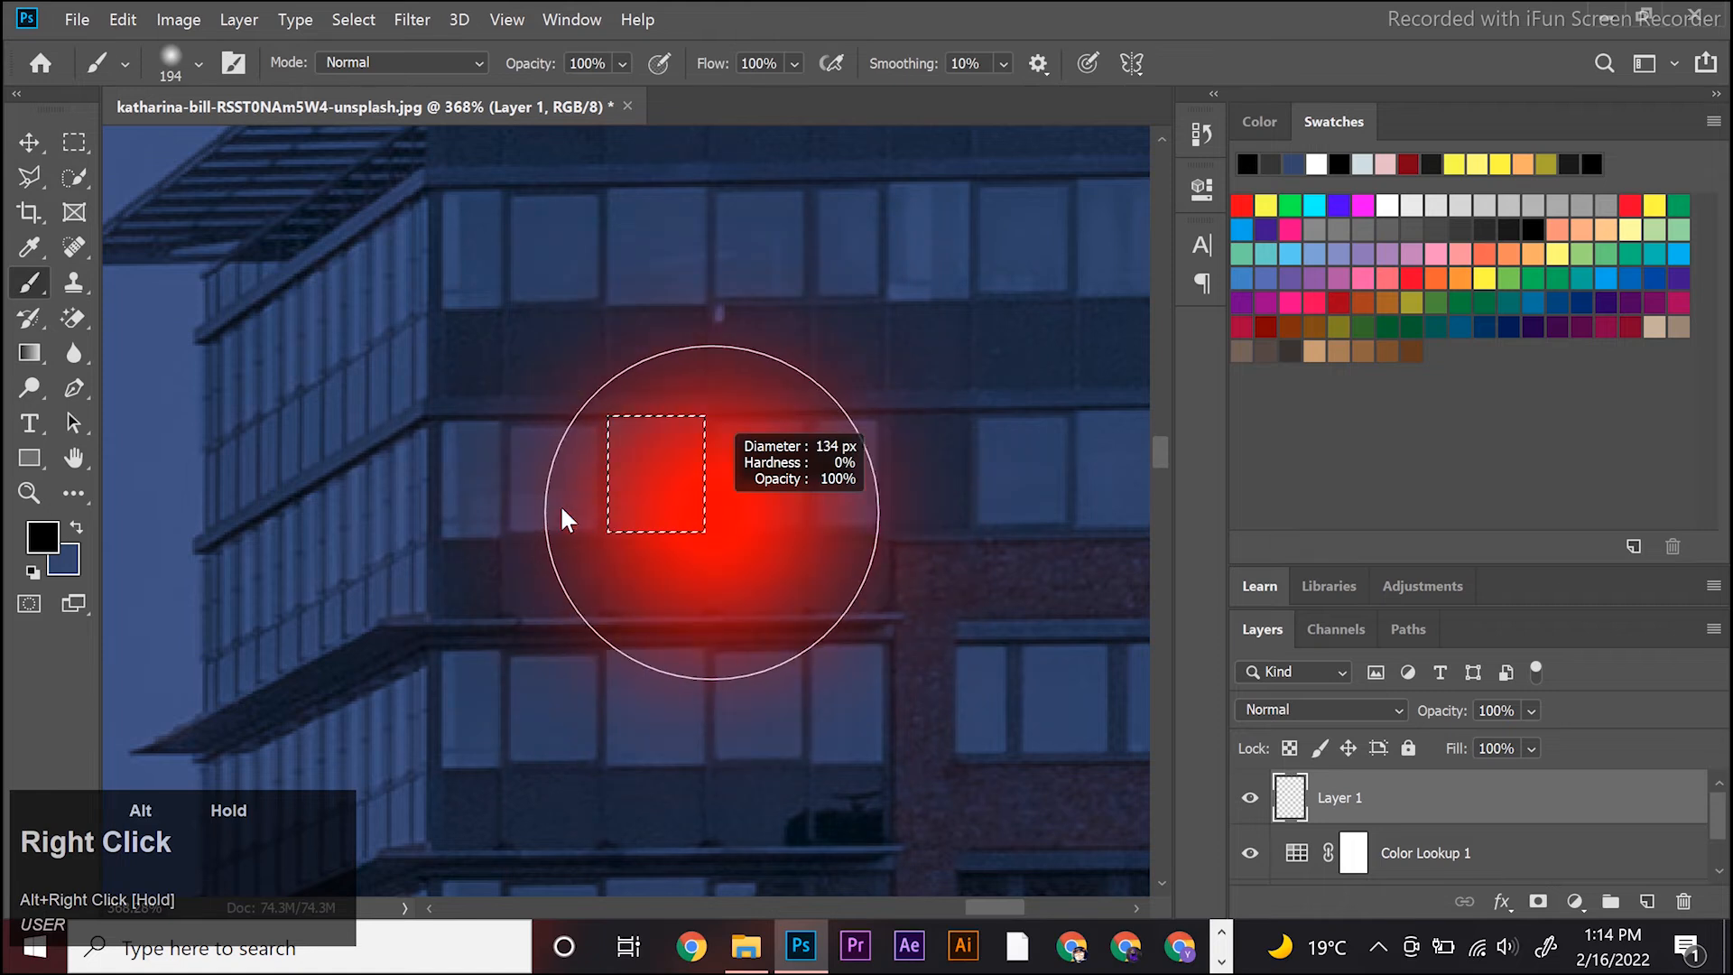
click(40, 534)
drag(959, 426, 804, 192)
click(1418, 182)
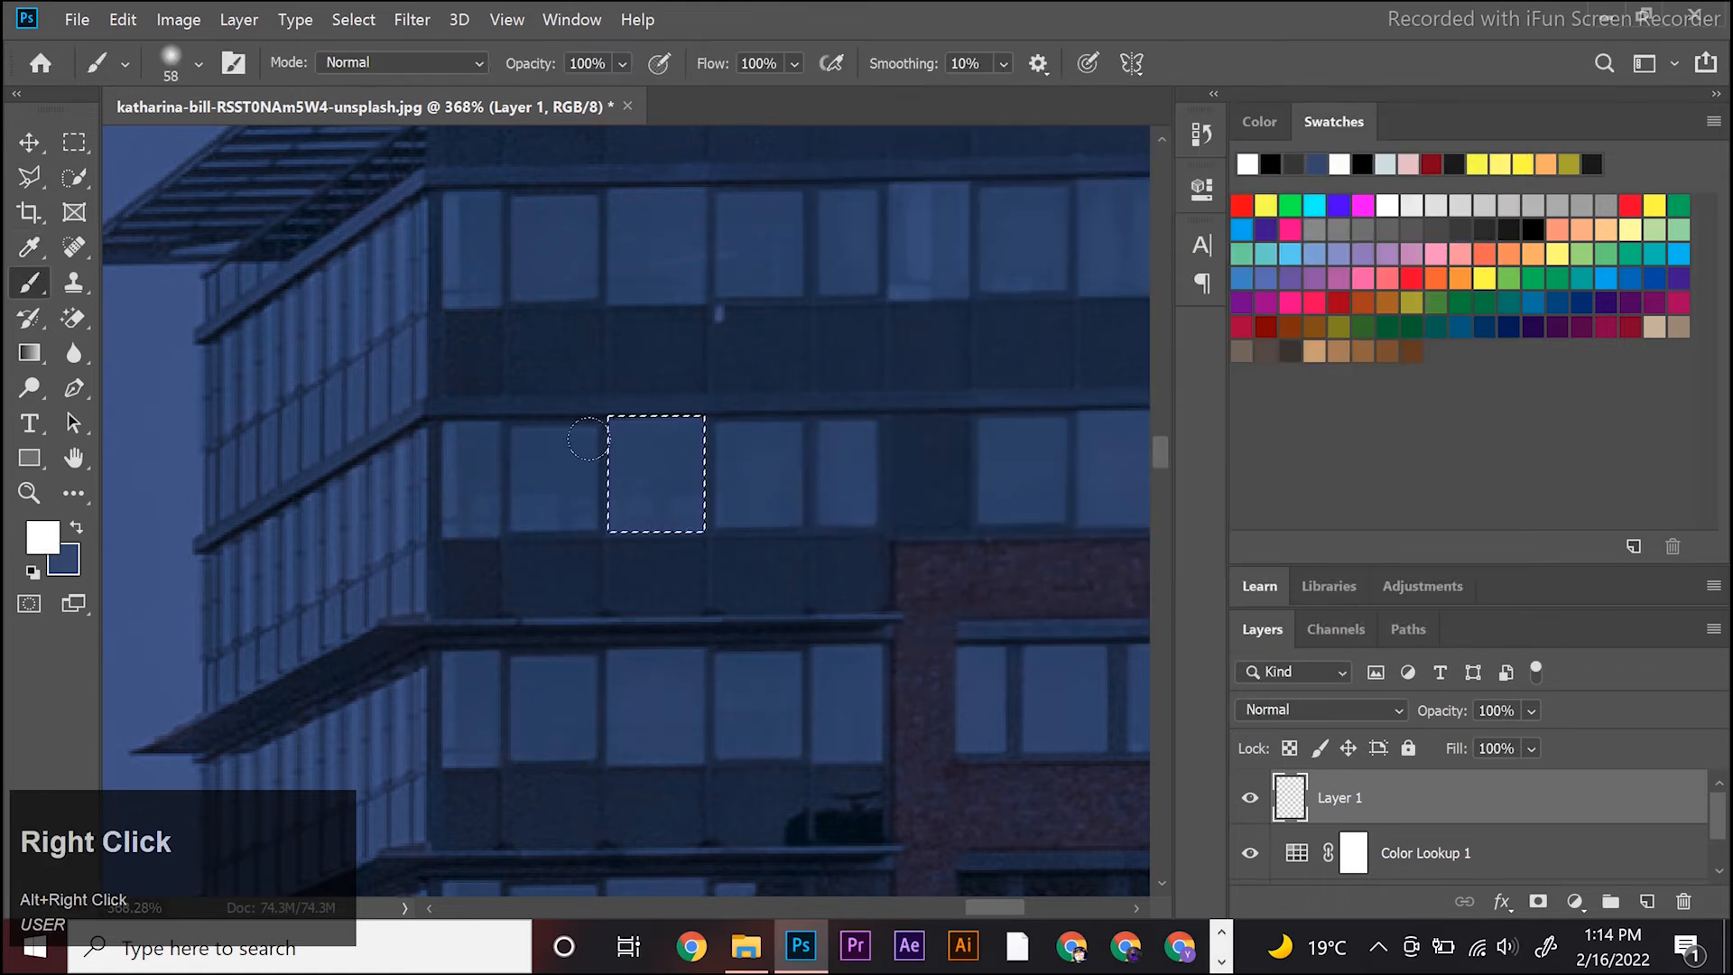
click(661, 471)
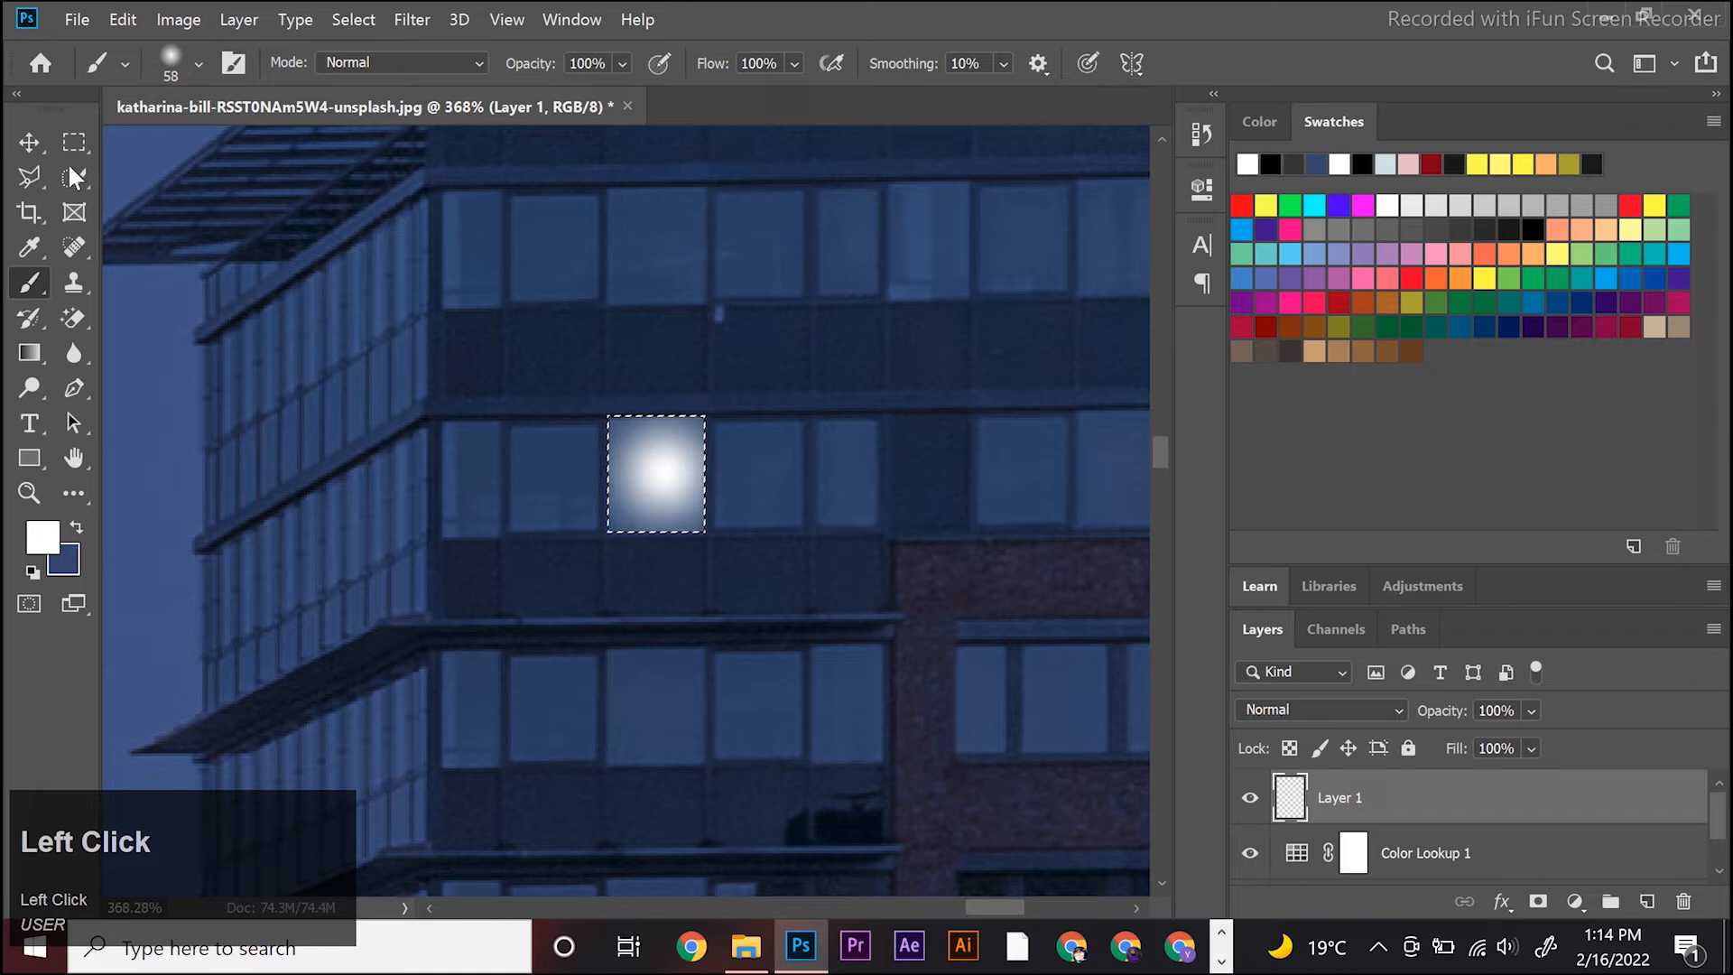
Step: Marquee-select the sixth front window in the building's top row and dab a white glow inside it
click(74, 142)
drag(892, 184, 971, 296)
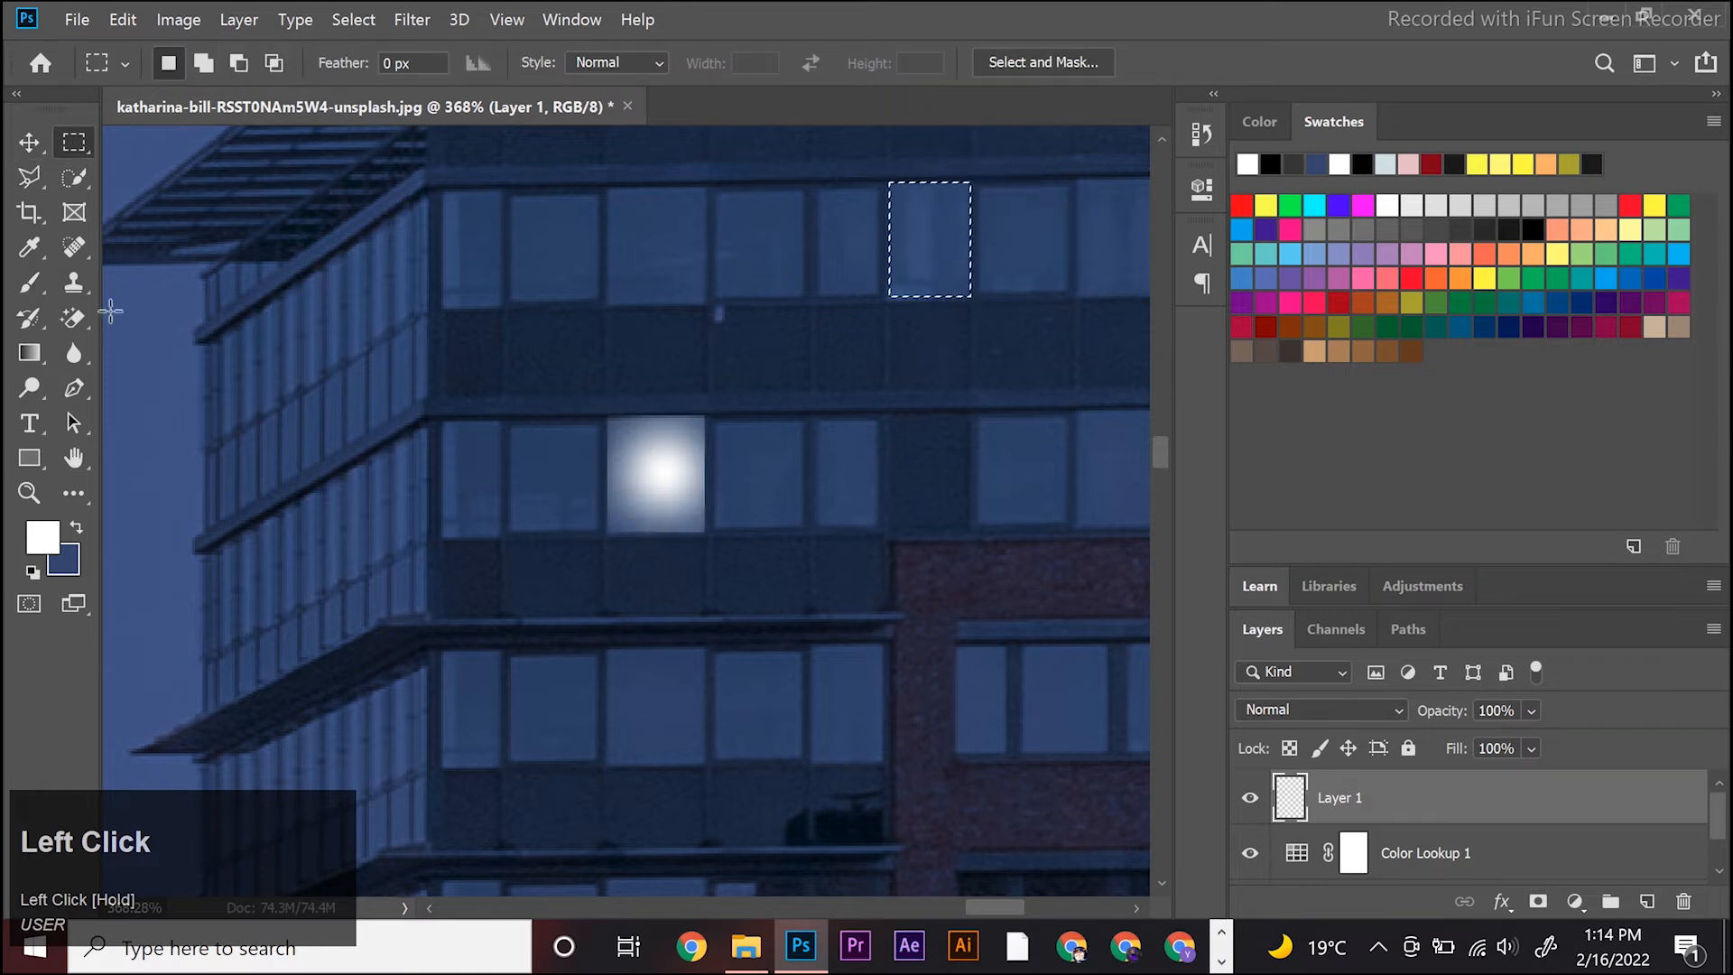
click(33, 284)
click(928, 237)
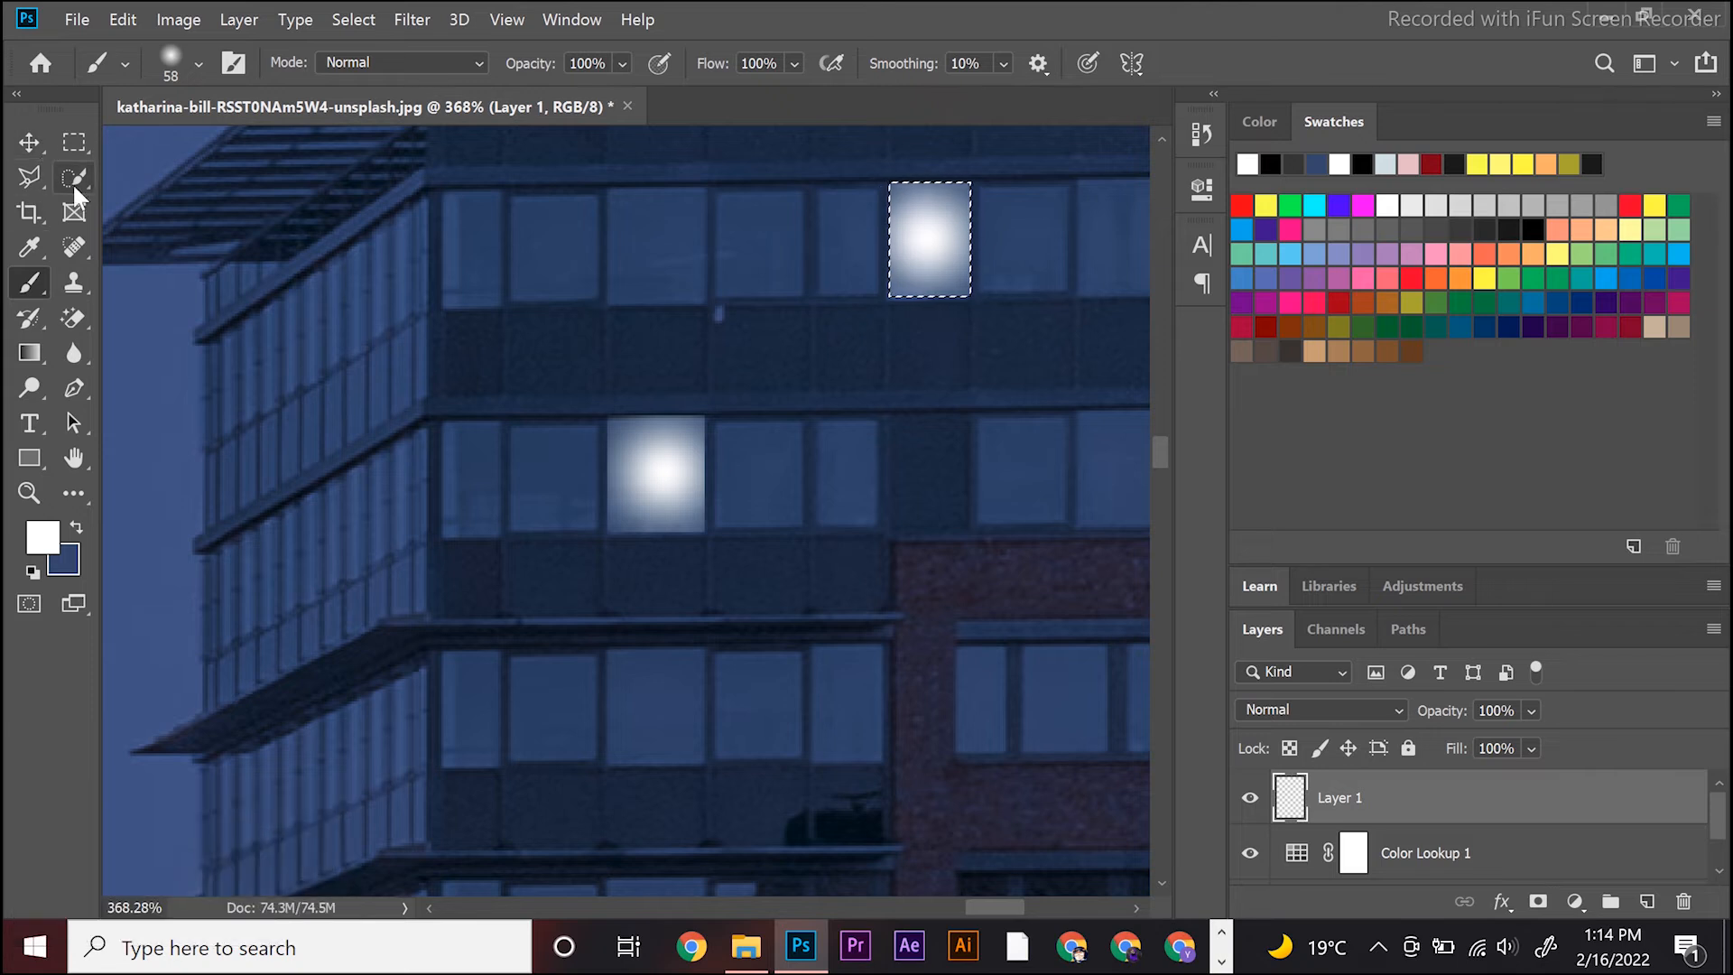
Step: Marquee-select the third-row window next to the brick section and dab a white glow inside it
click(74, 141)
scroll(597, 358, down, 5)
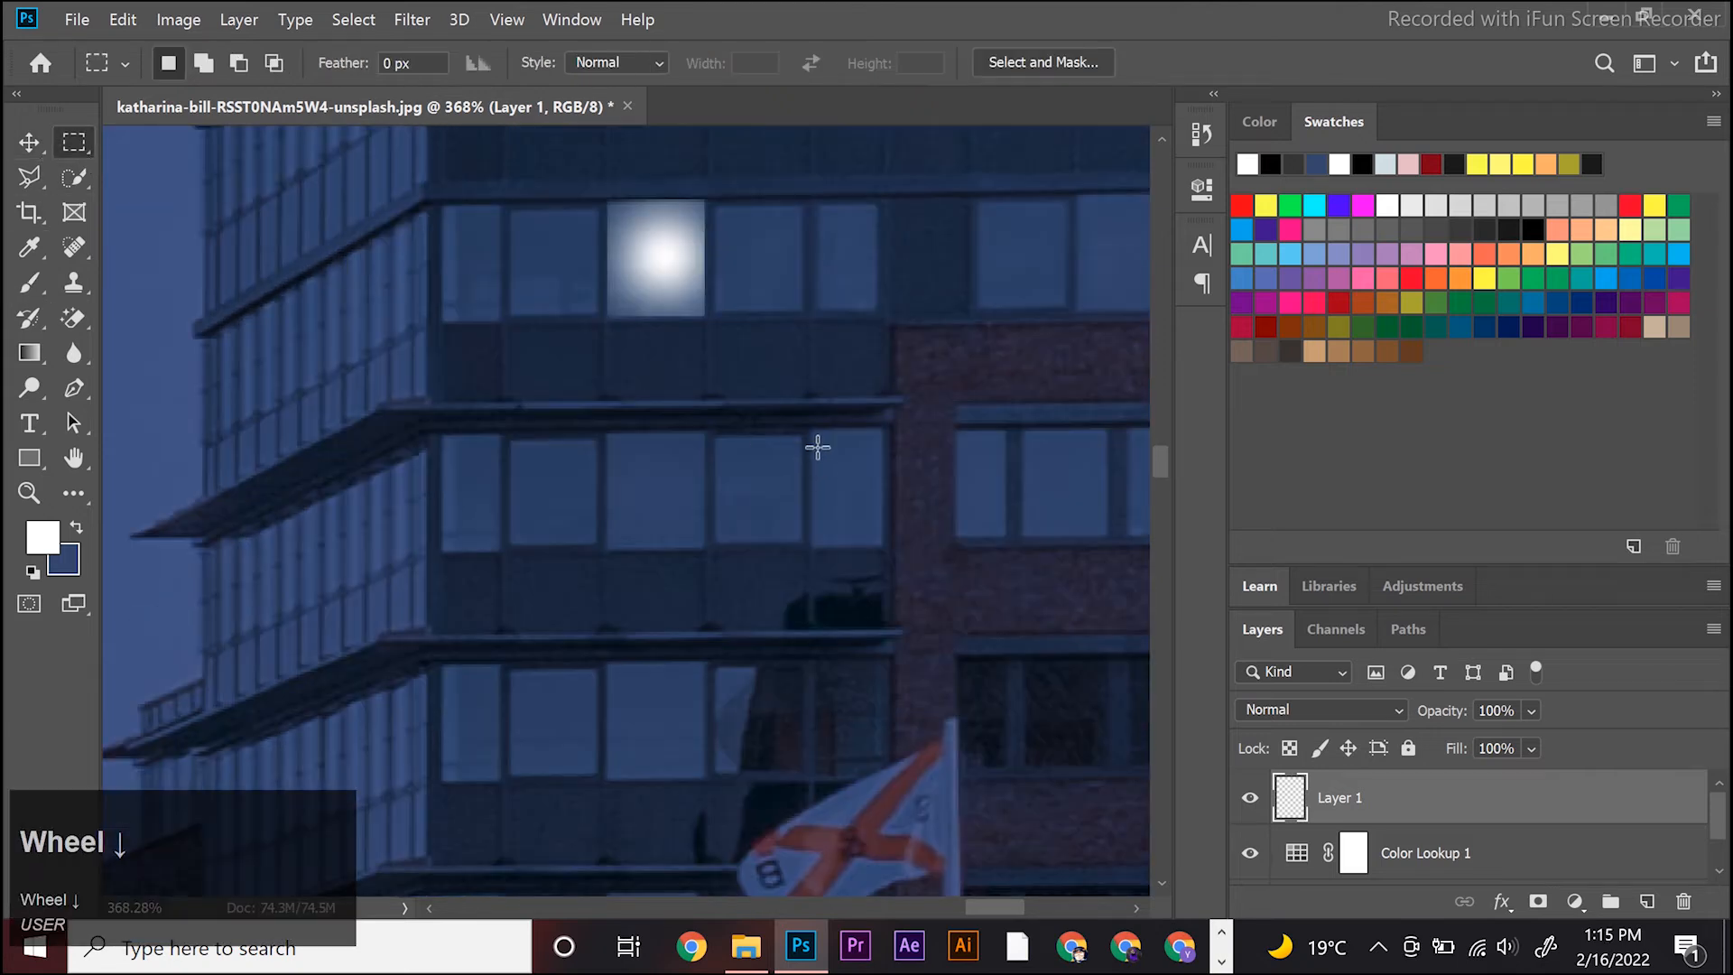
drag(816, 428, 885, 544)
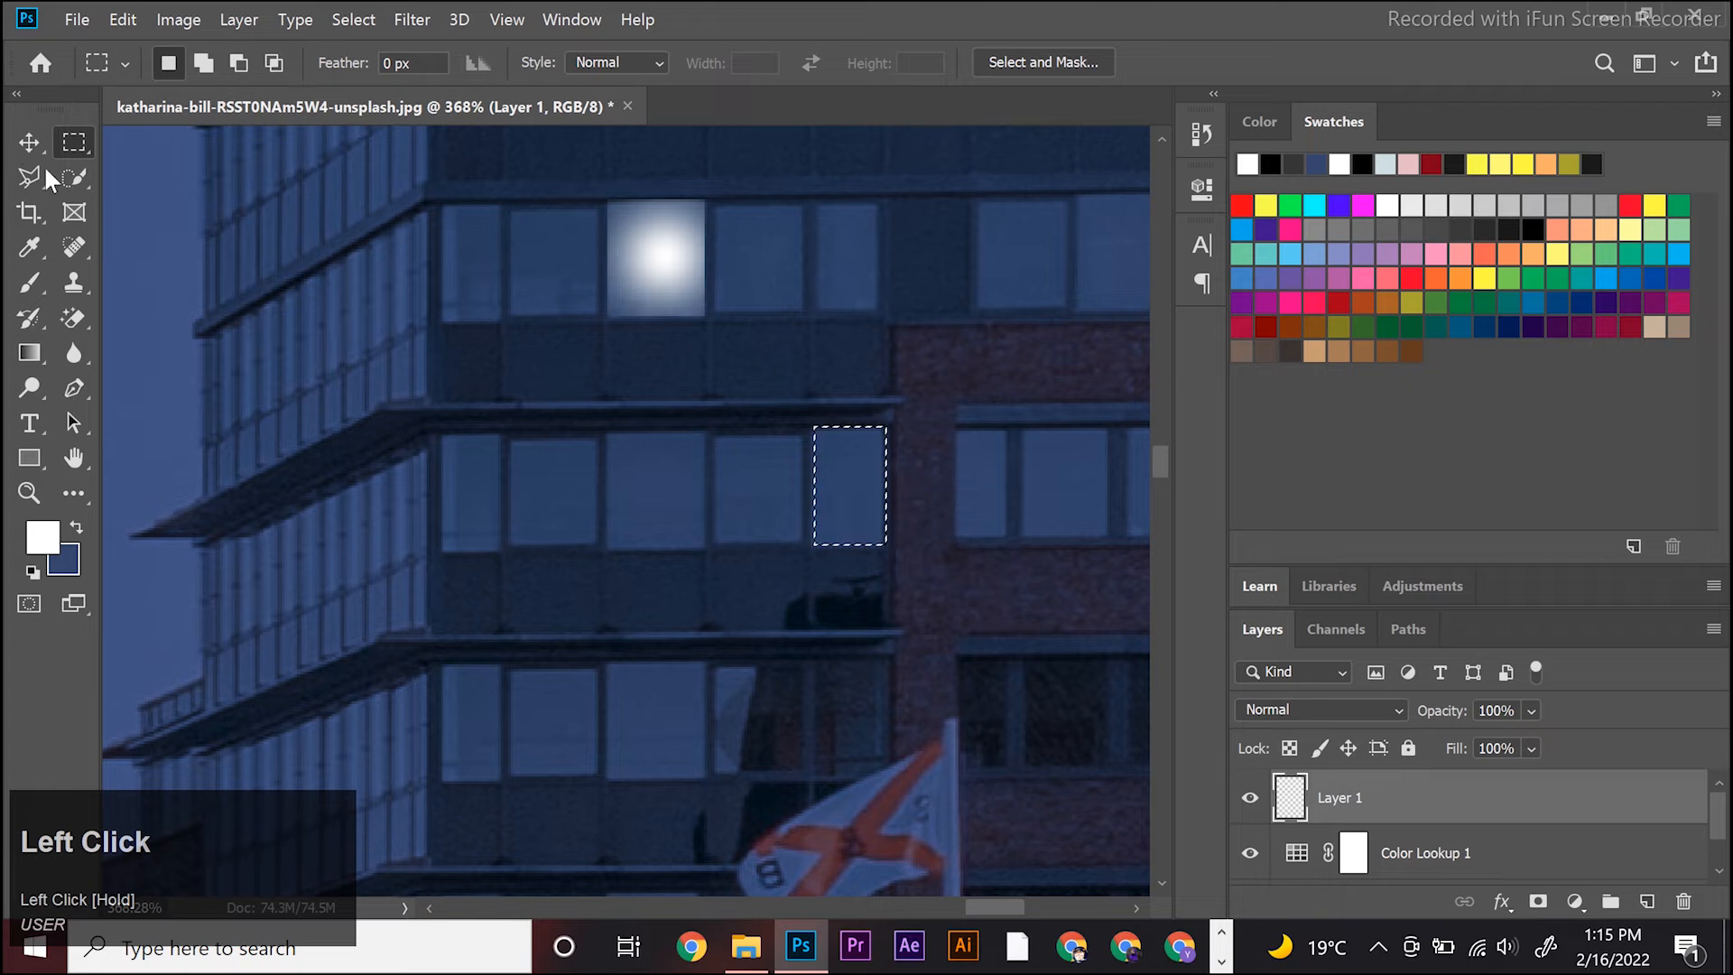
click(35, 285)
click(846, 481)
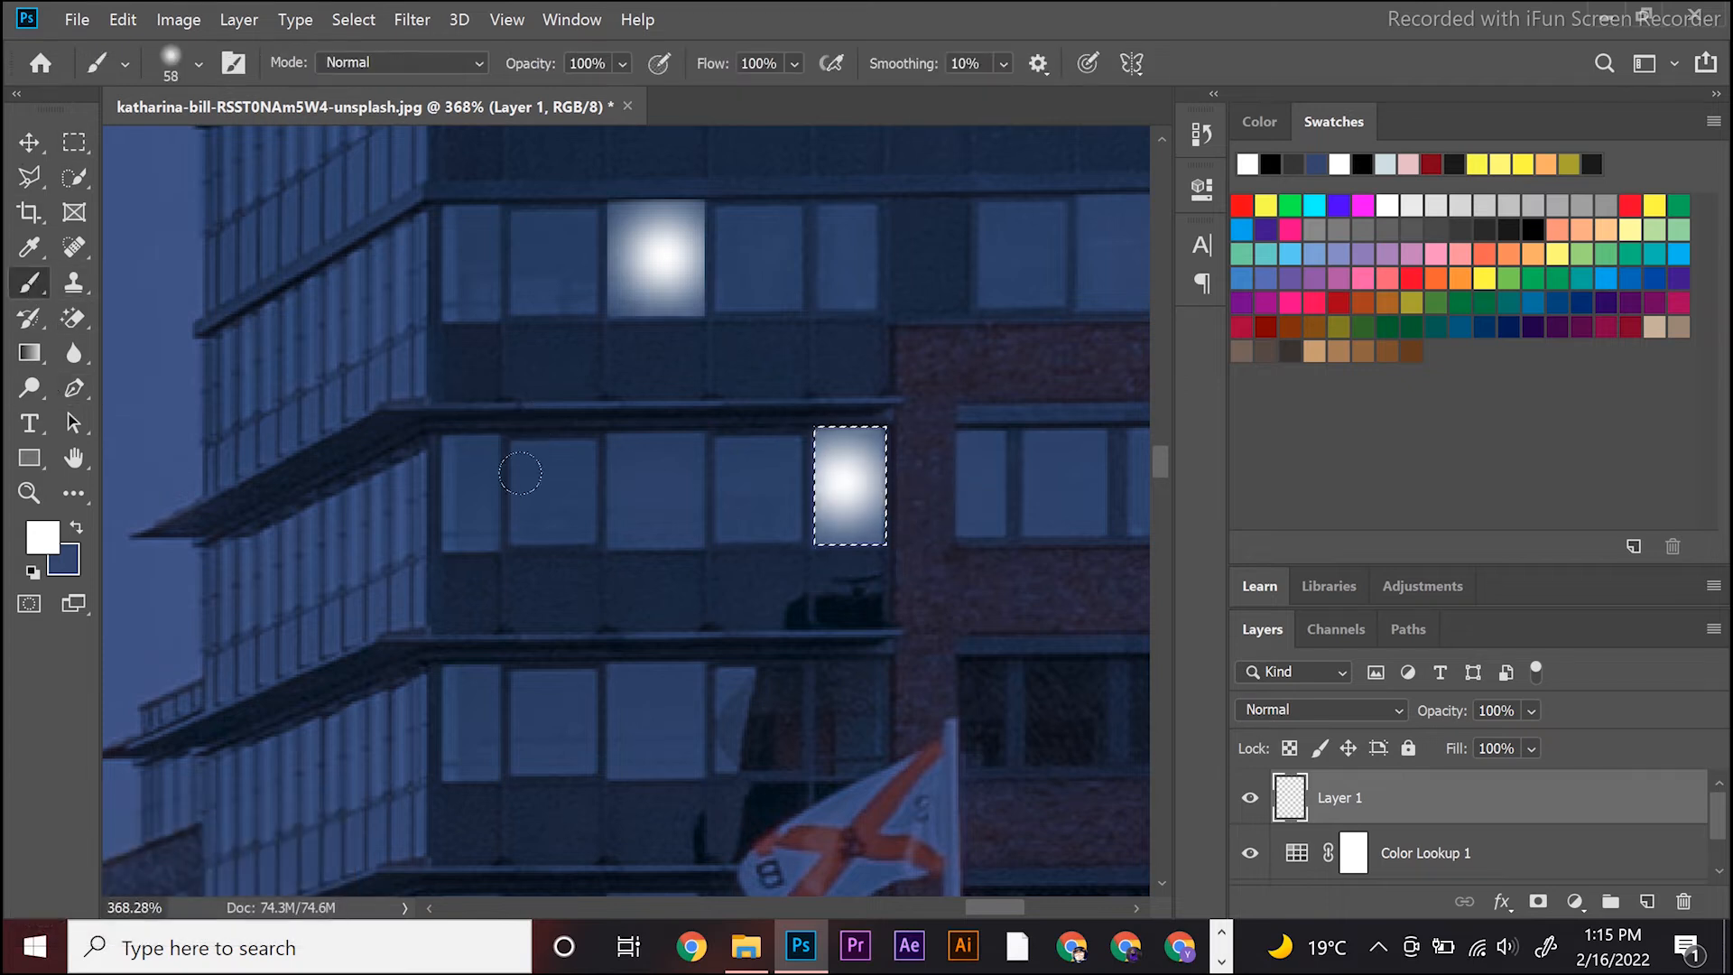
Step: Marquee-select the third row's first front window at the building corner and dab a white glow inside it
click(74, 142)
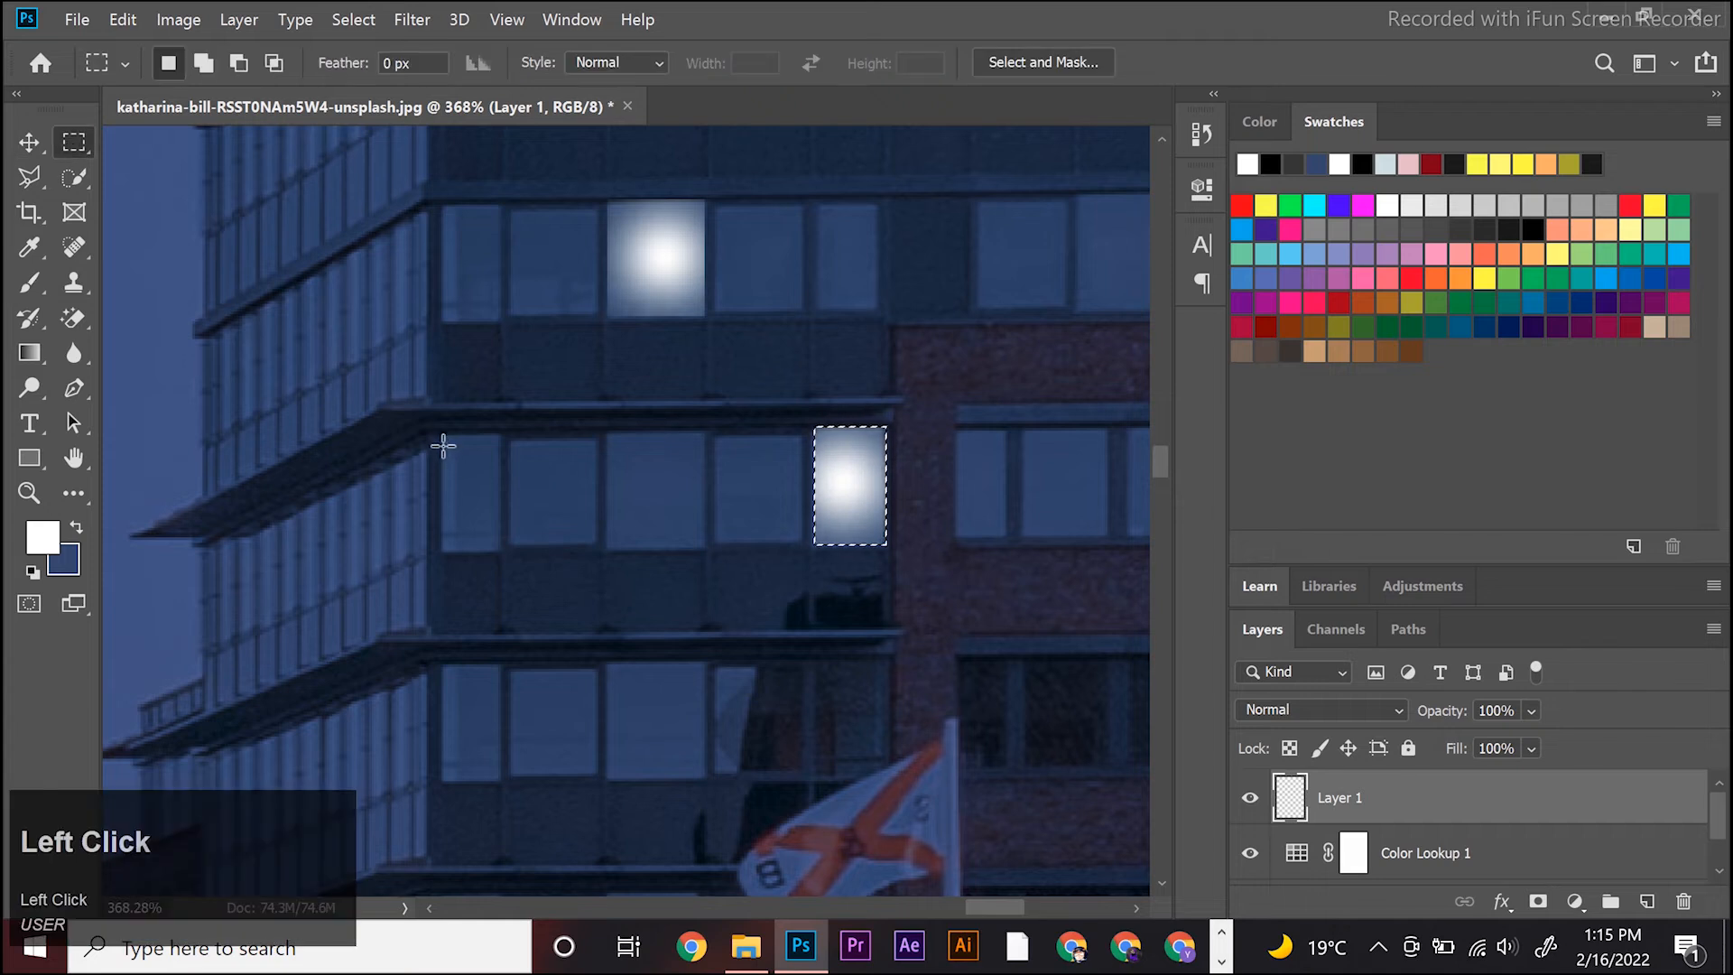
drag(440, 439, 499, 548)
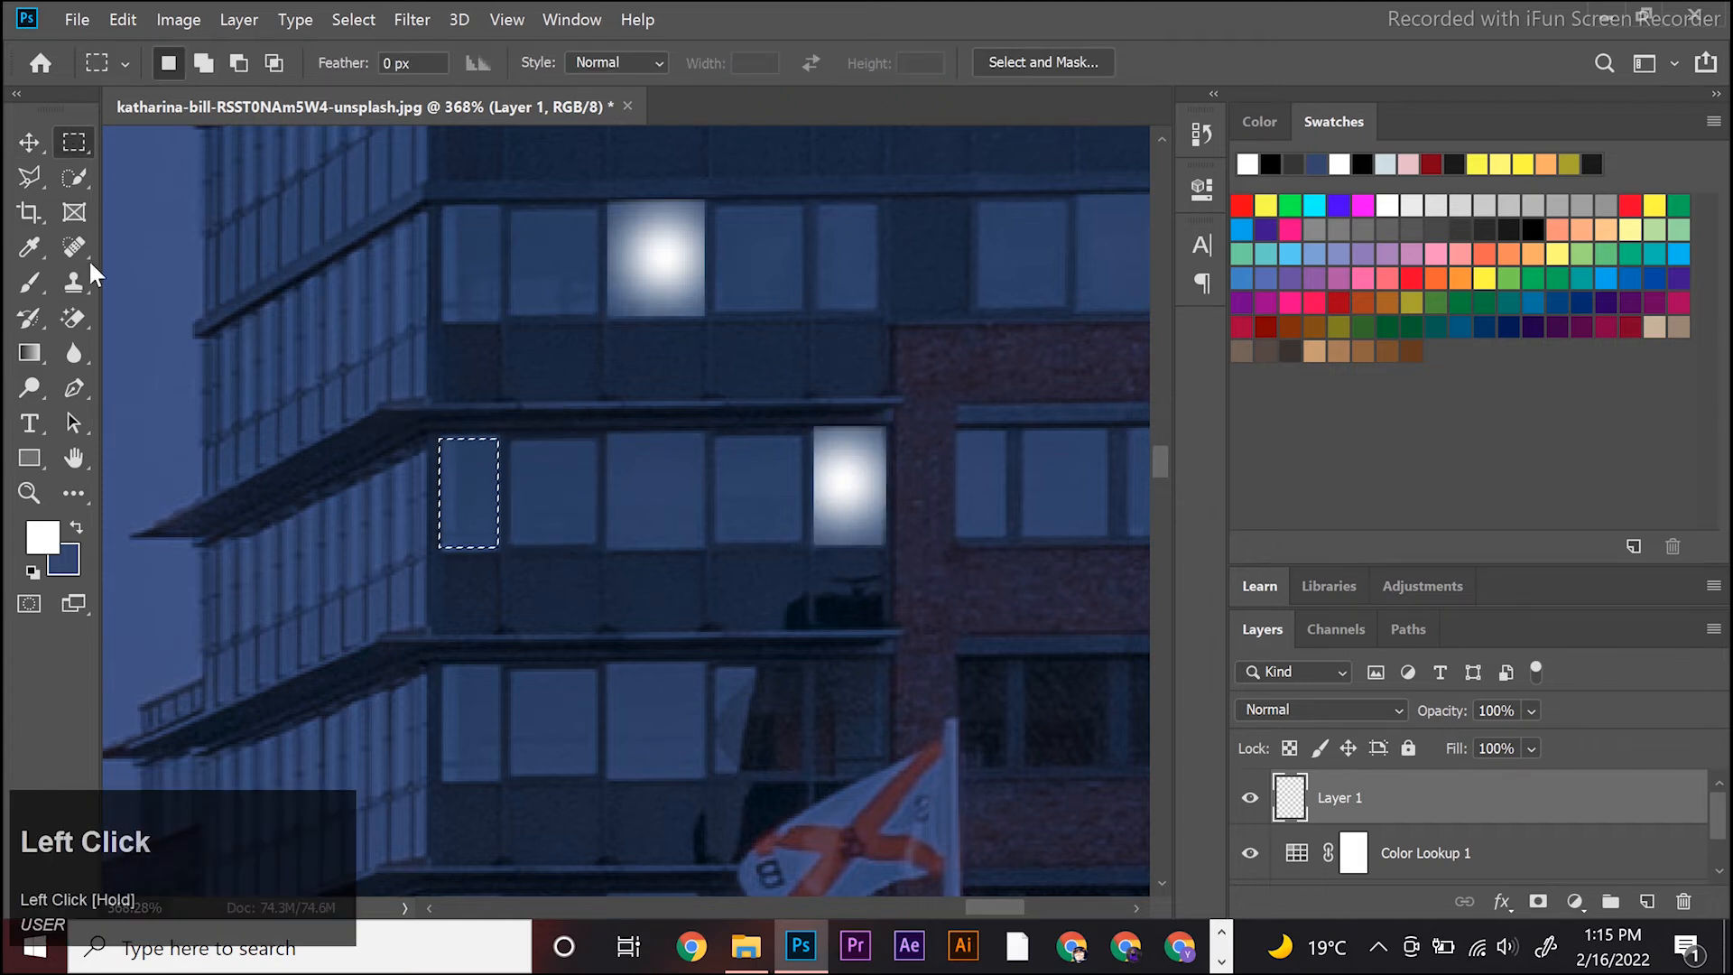
click(29, 279)
click(469, 485)
Step: Marquee-select the sixth second-row window above the brick section and dab a white glow inside it
scroll(681, 445, down, 2)
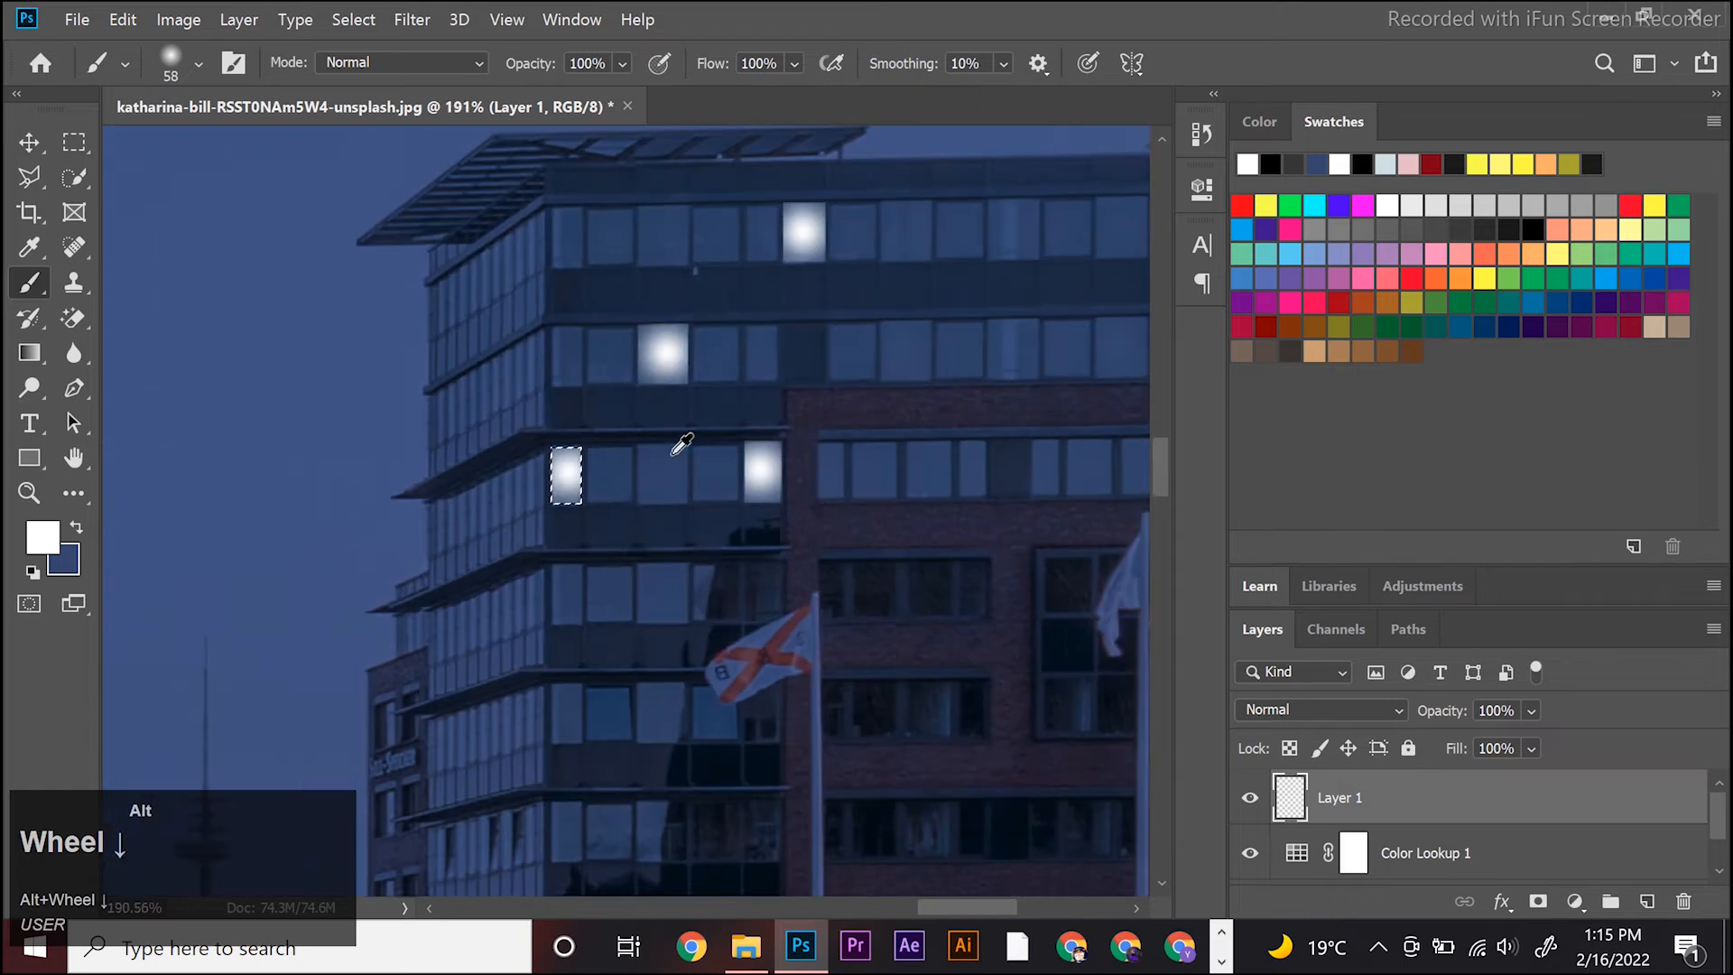
drag(701, 464, 472, 466)
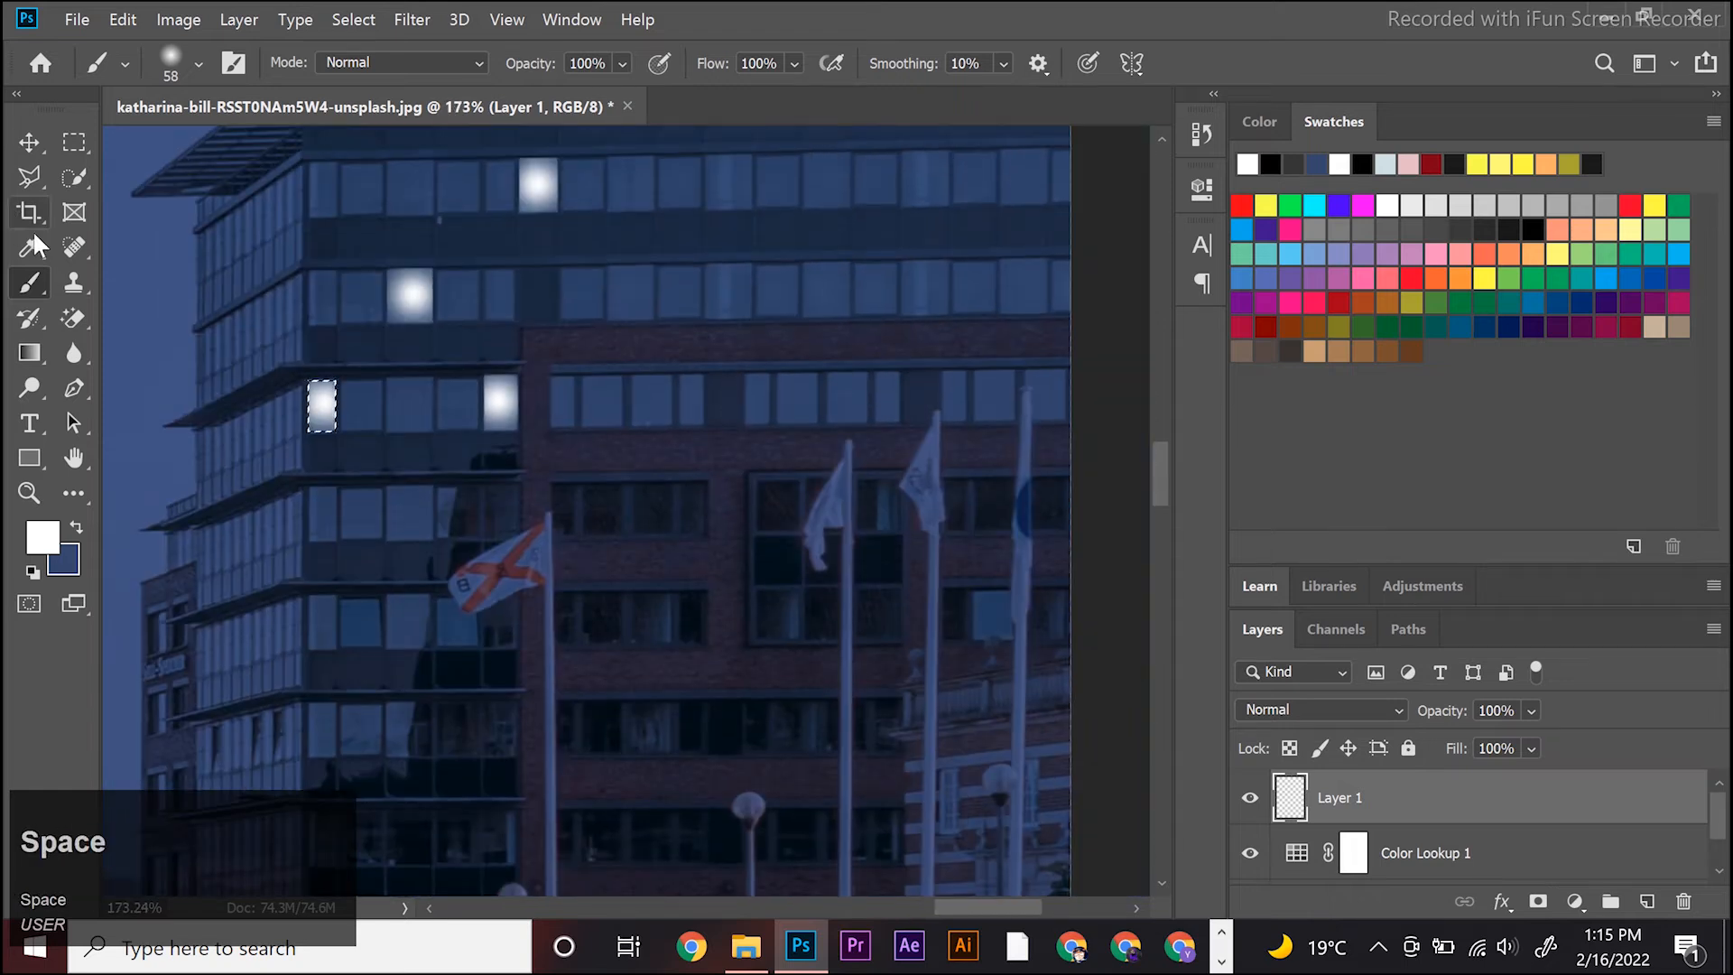
click(75, 142)
scroll(814, 273, up, 2)
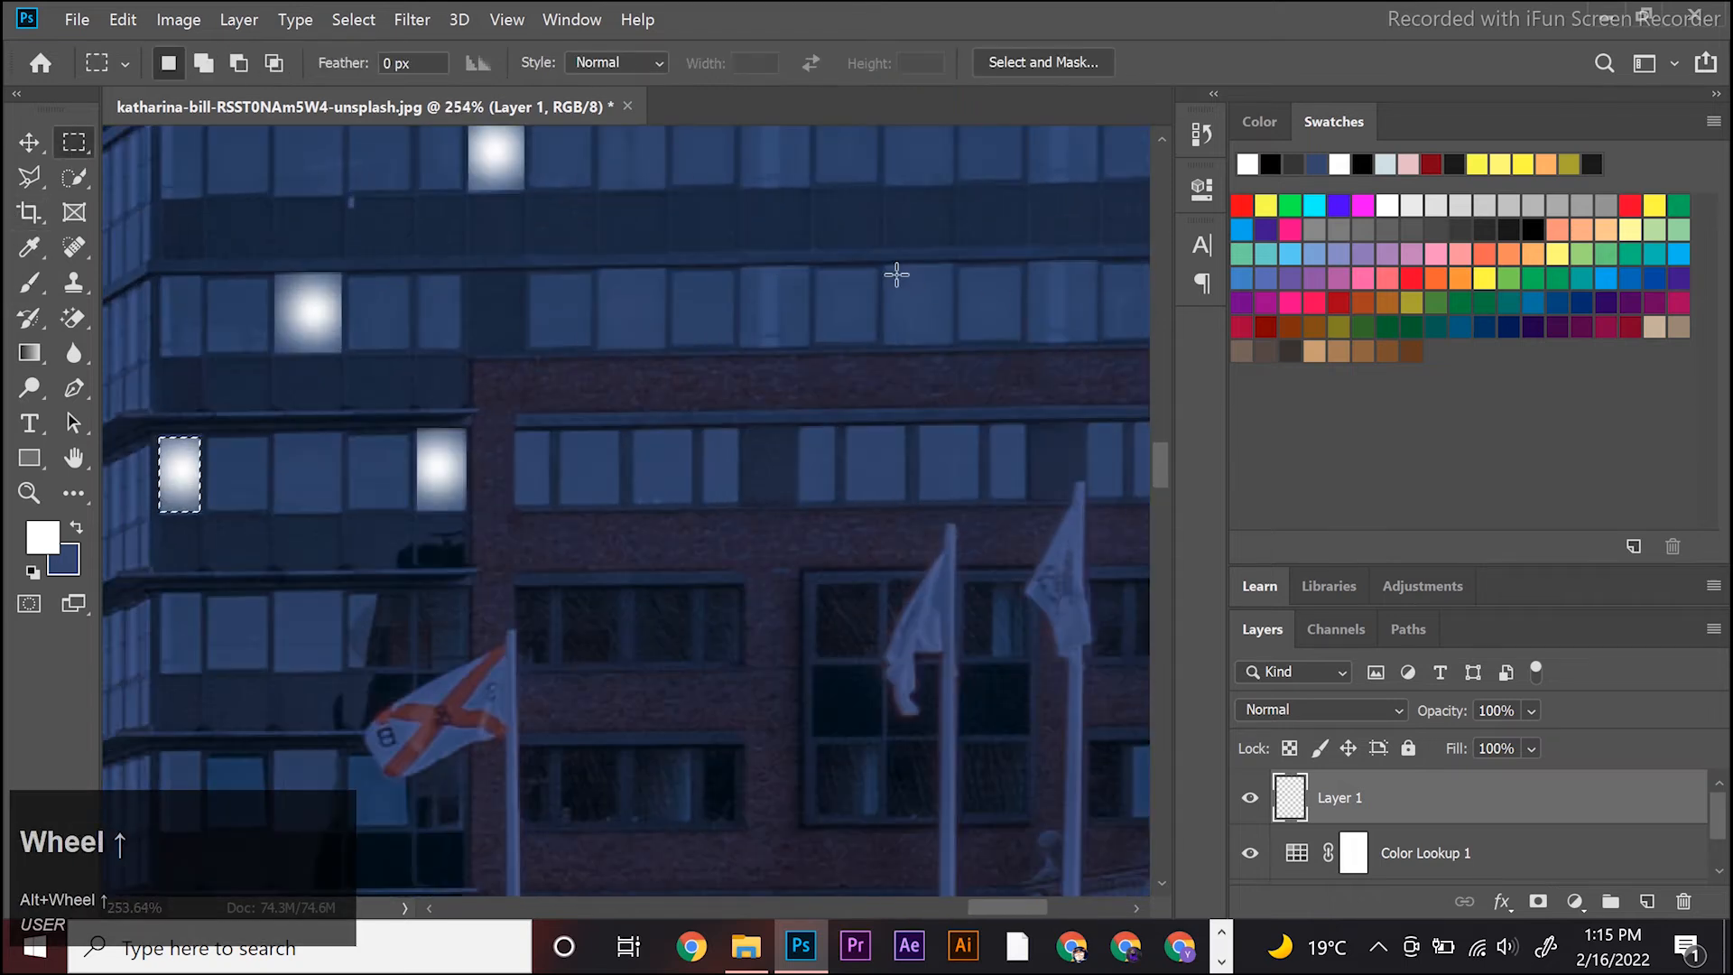
drag(886, 264, 948, 348)
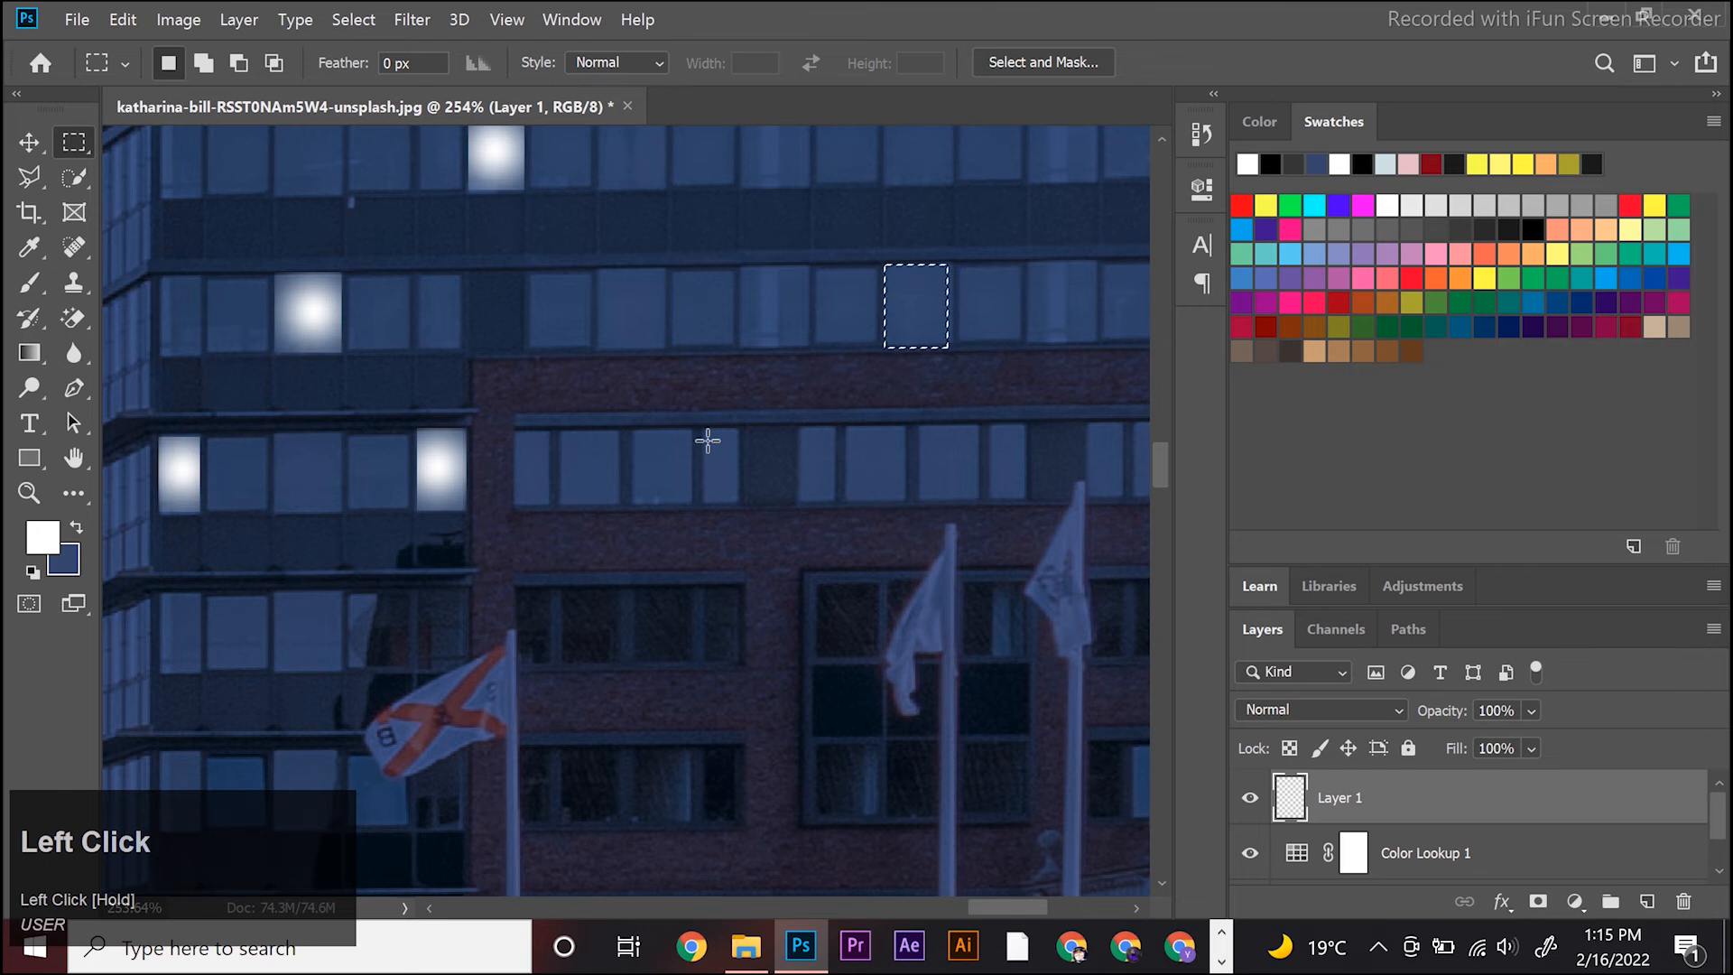
click(30, 283)
click(914, 307)
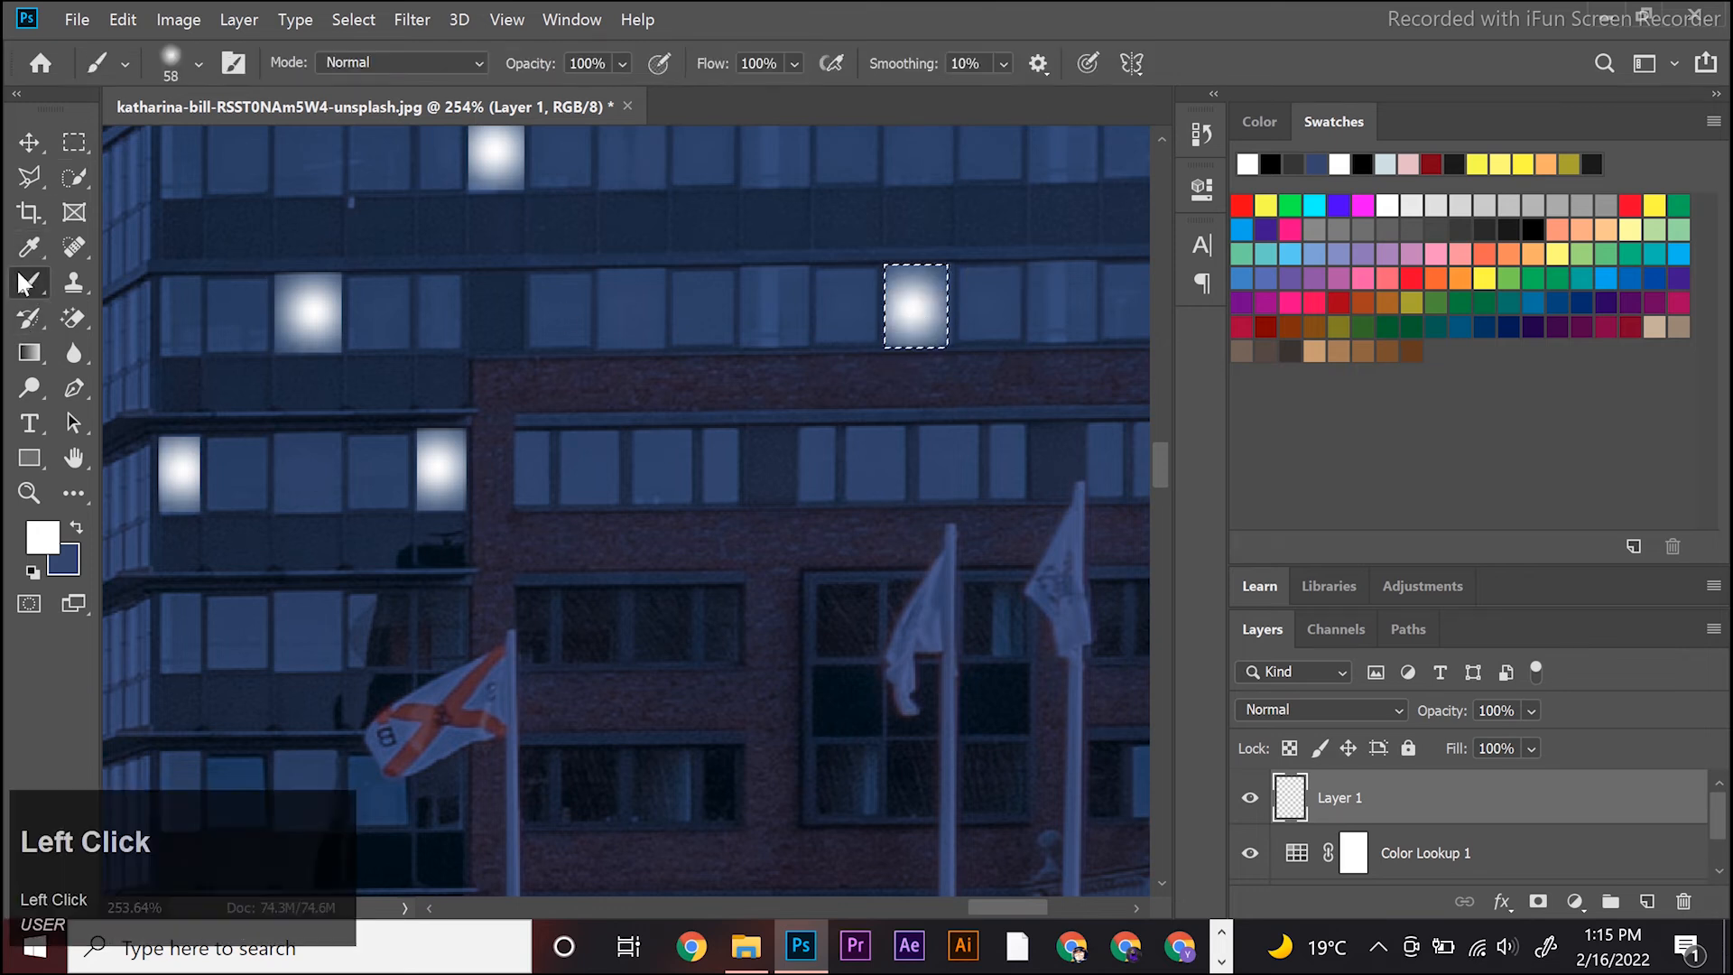
Step: Marquee-select the second window above the brick section in the second row and dab a white glow inside it
click(72, 143)
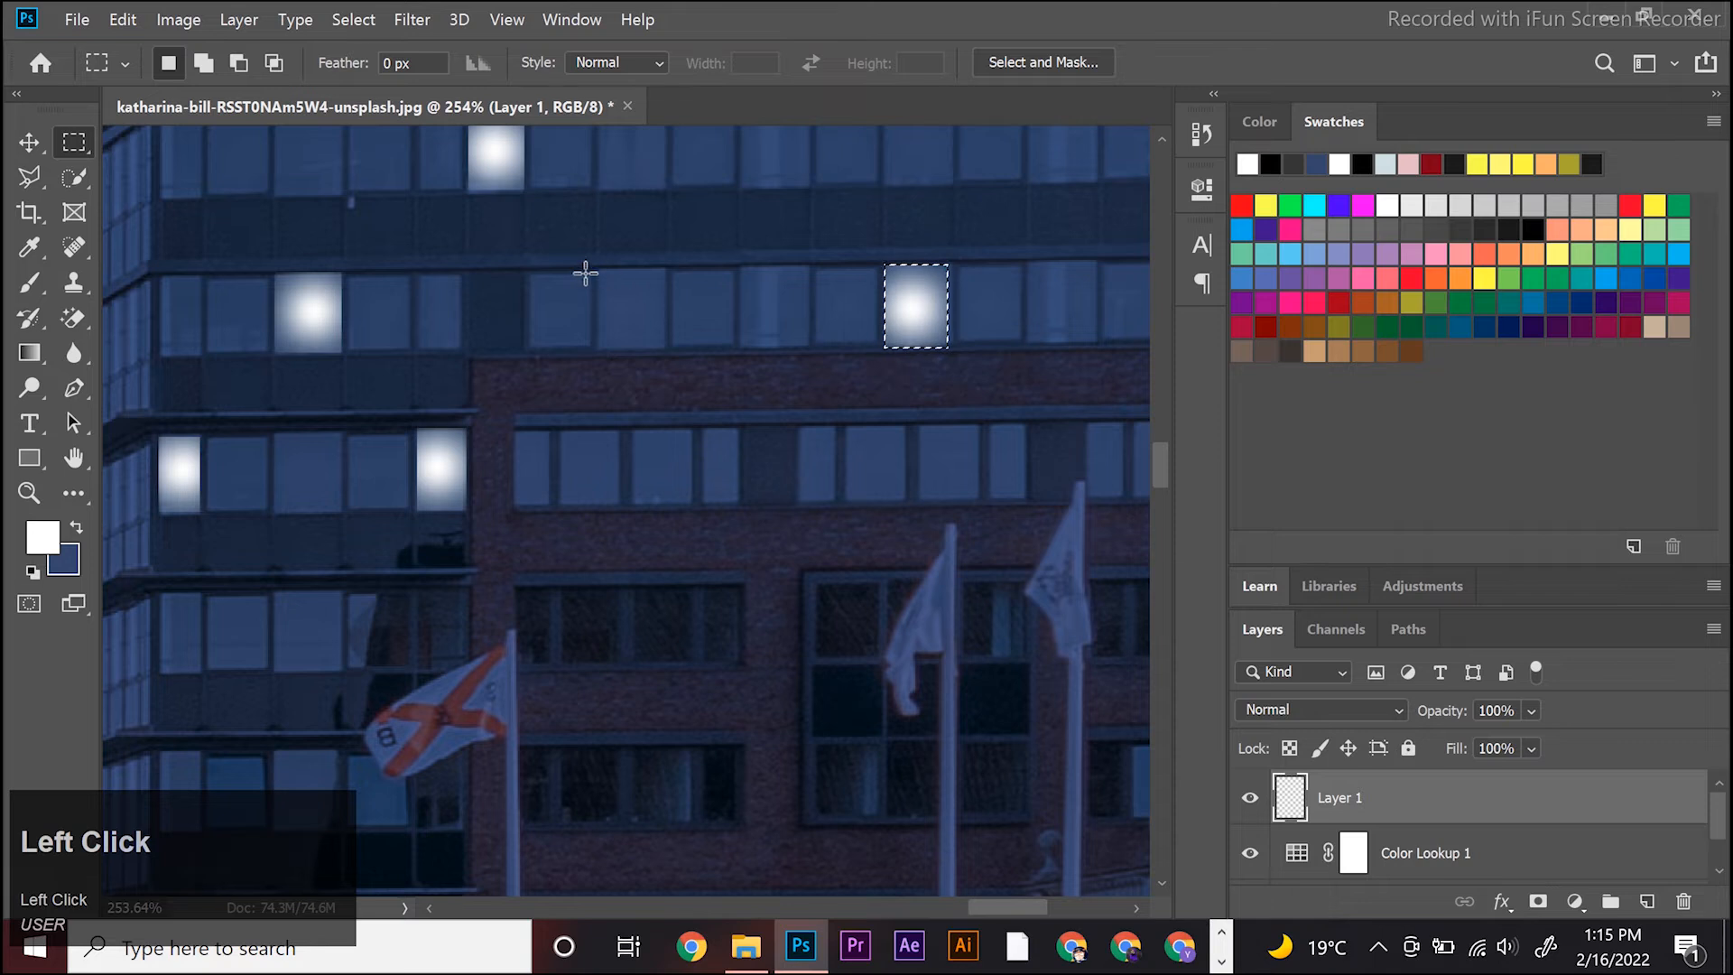
drag(600, 271, 665, 348)
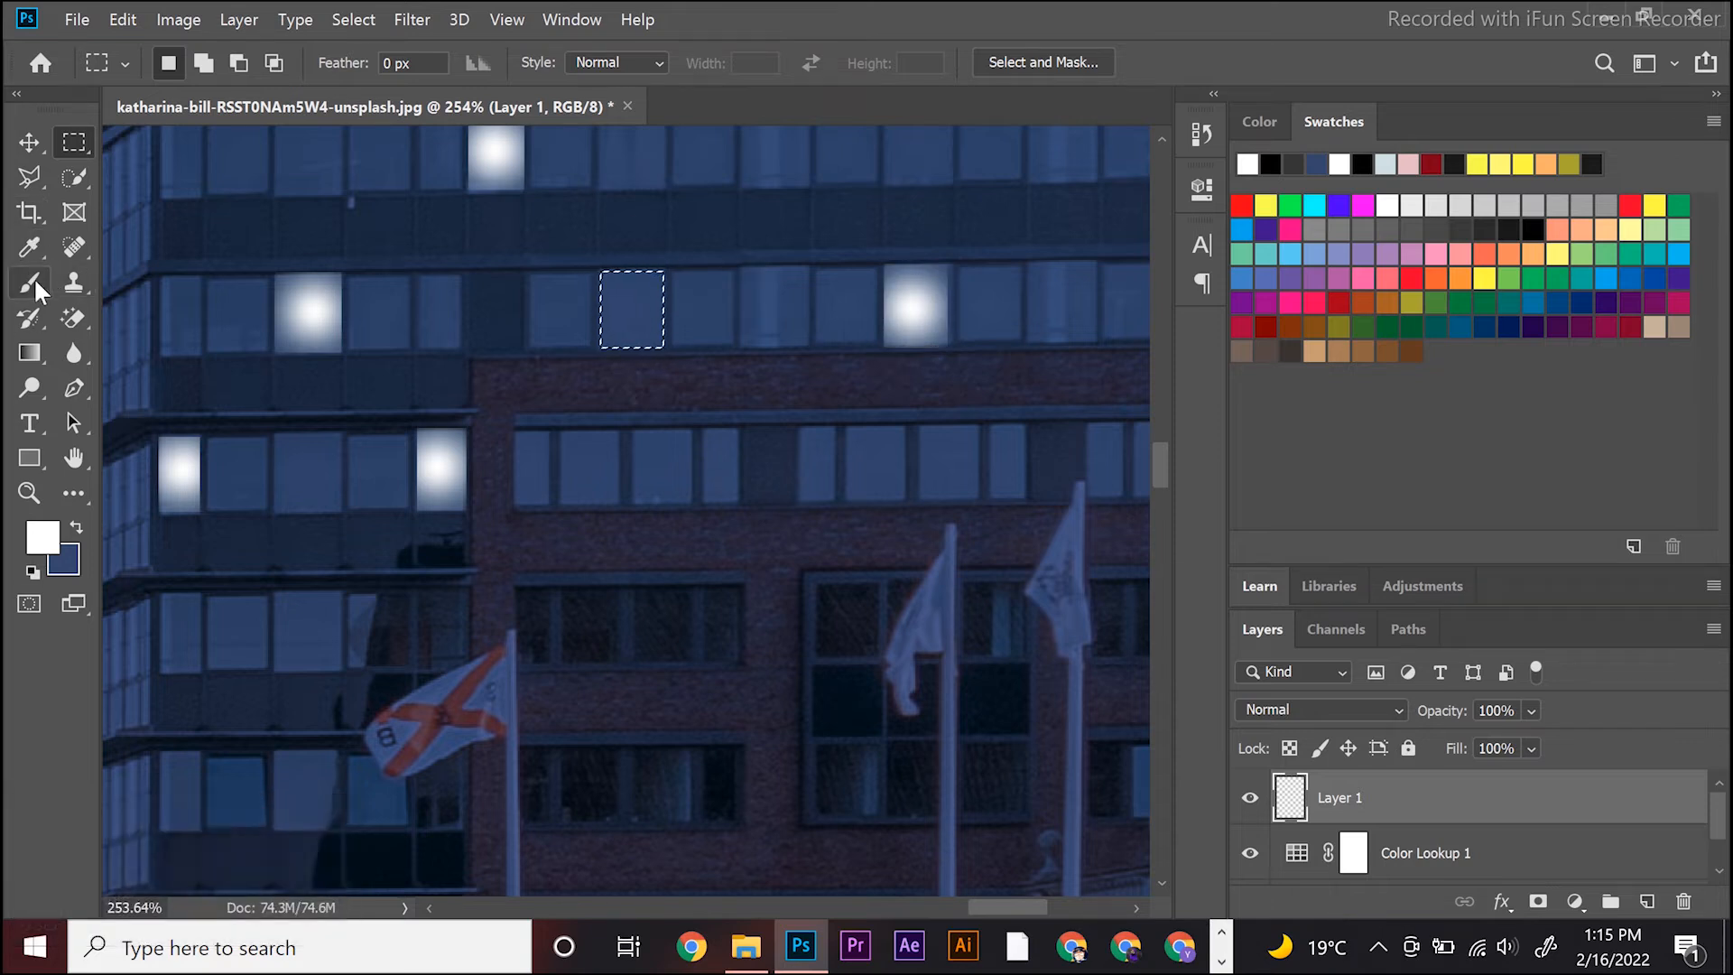
click(35, 276)
click(632, 307)
Step: Marquee-select the top-row window near the photo's right edge and dab a white glow inside it
scroll(609, 293, down, 3)
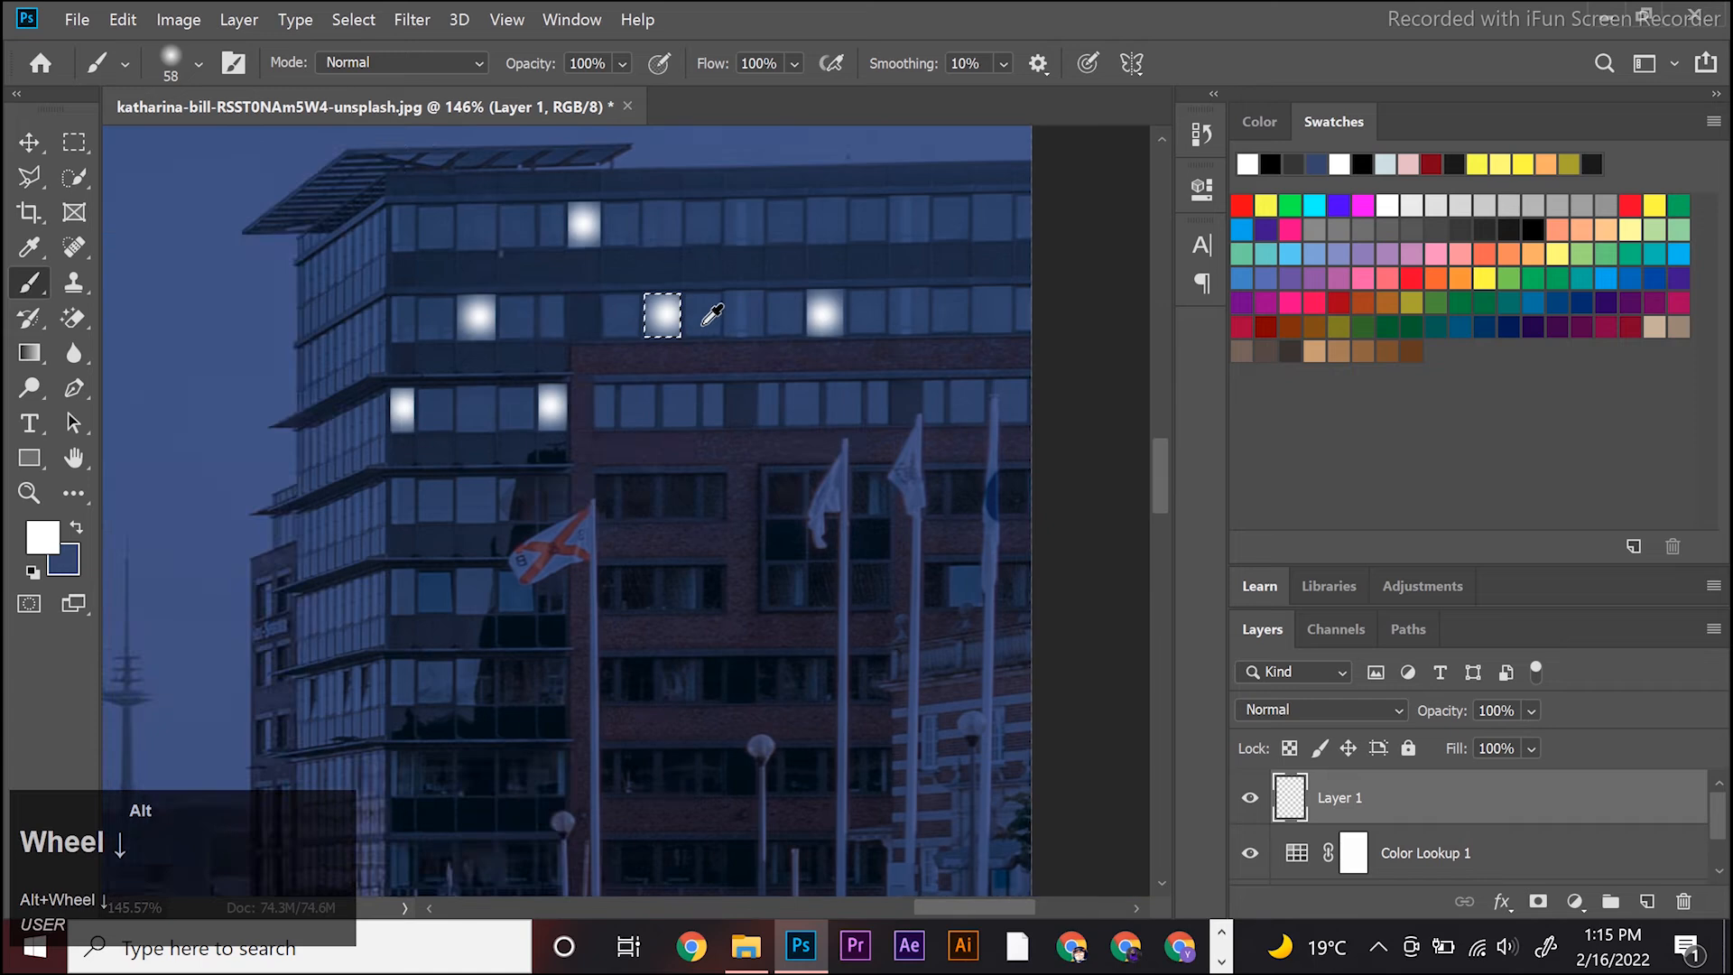
drag(658, 310, 433, 403)
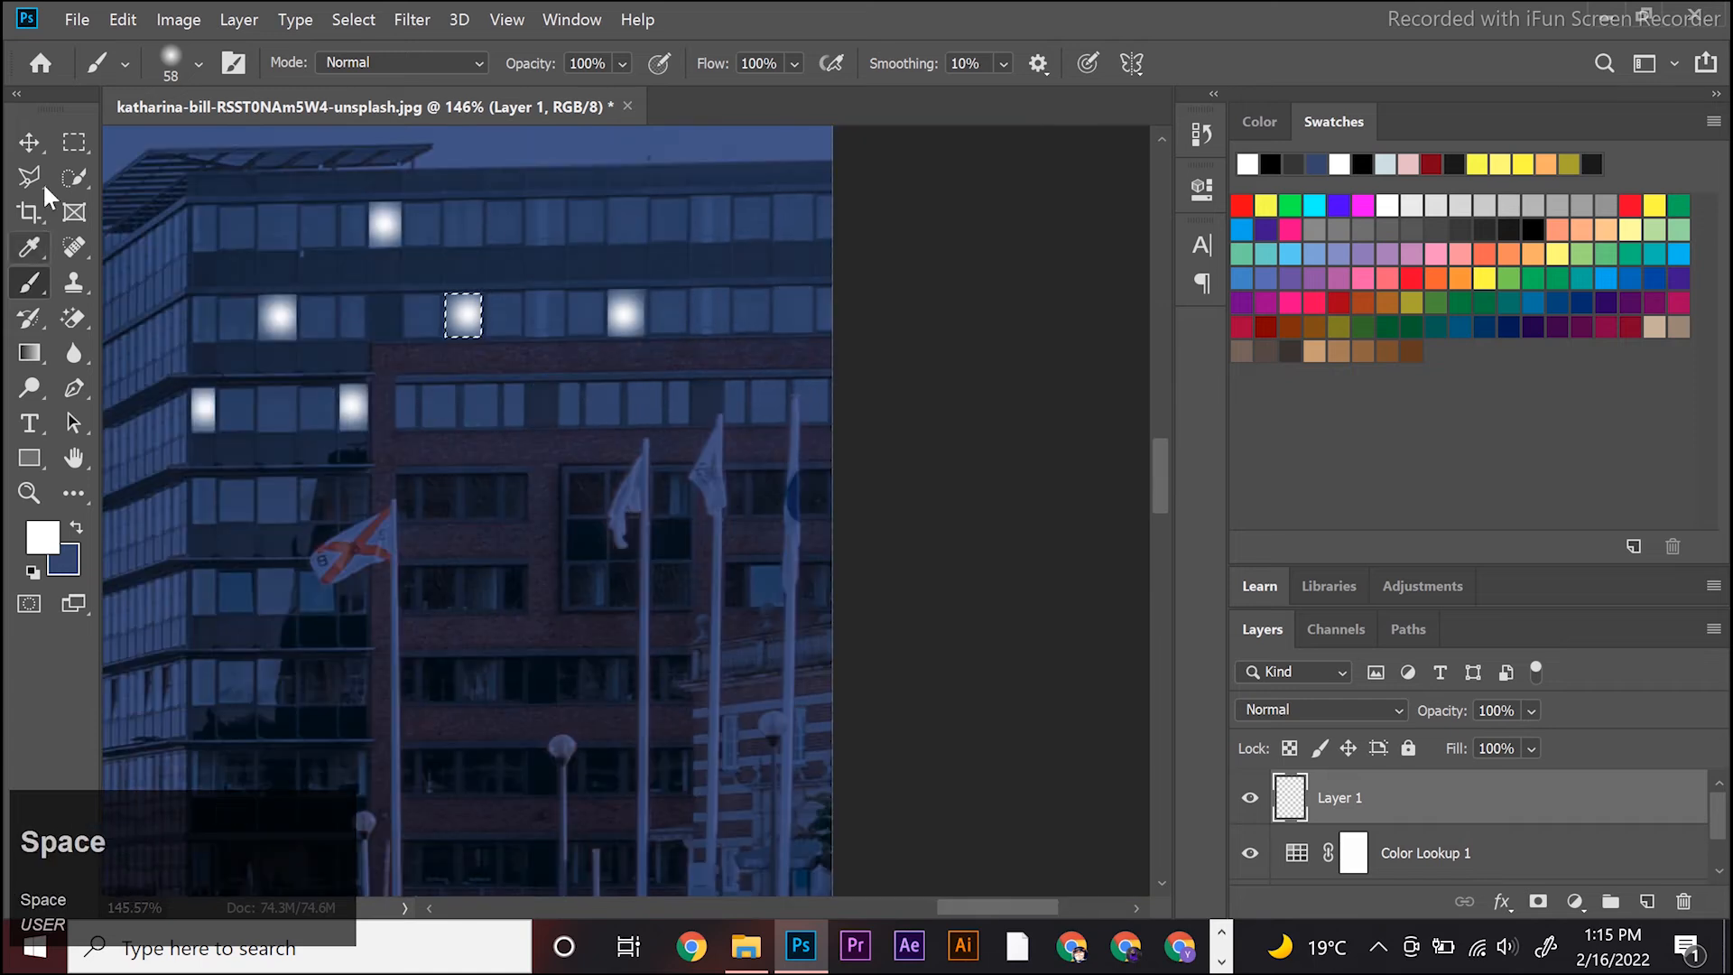
click(74, 141)
scroll(812, 212, up, 2)
click(773, 199)
drag(760, 186, 810, 255)
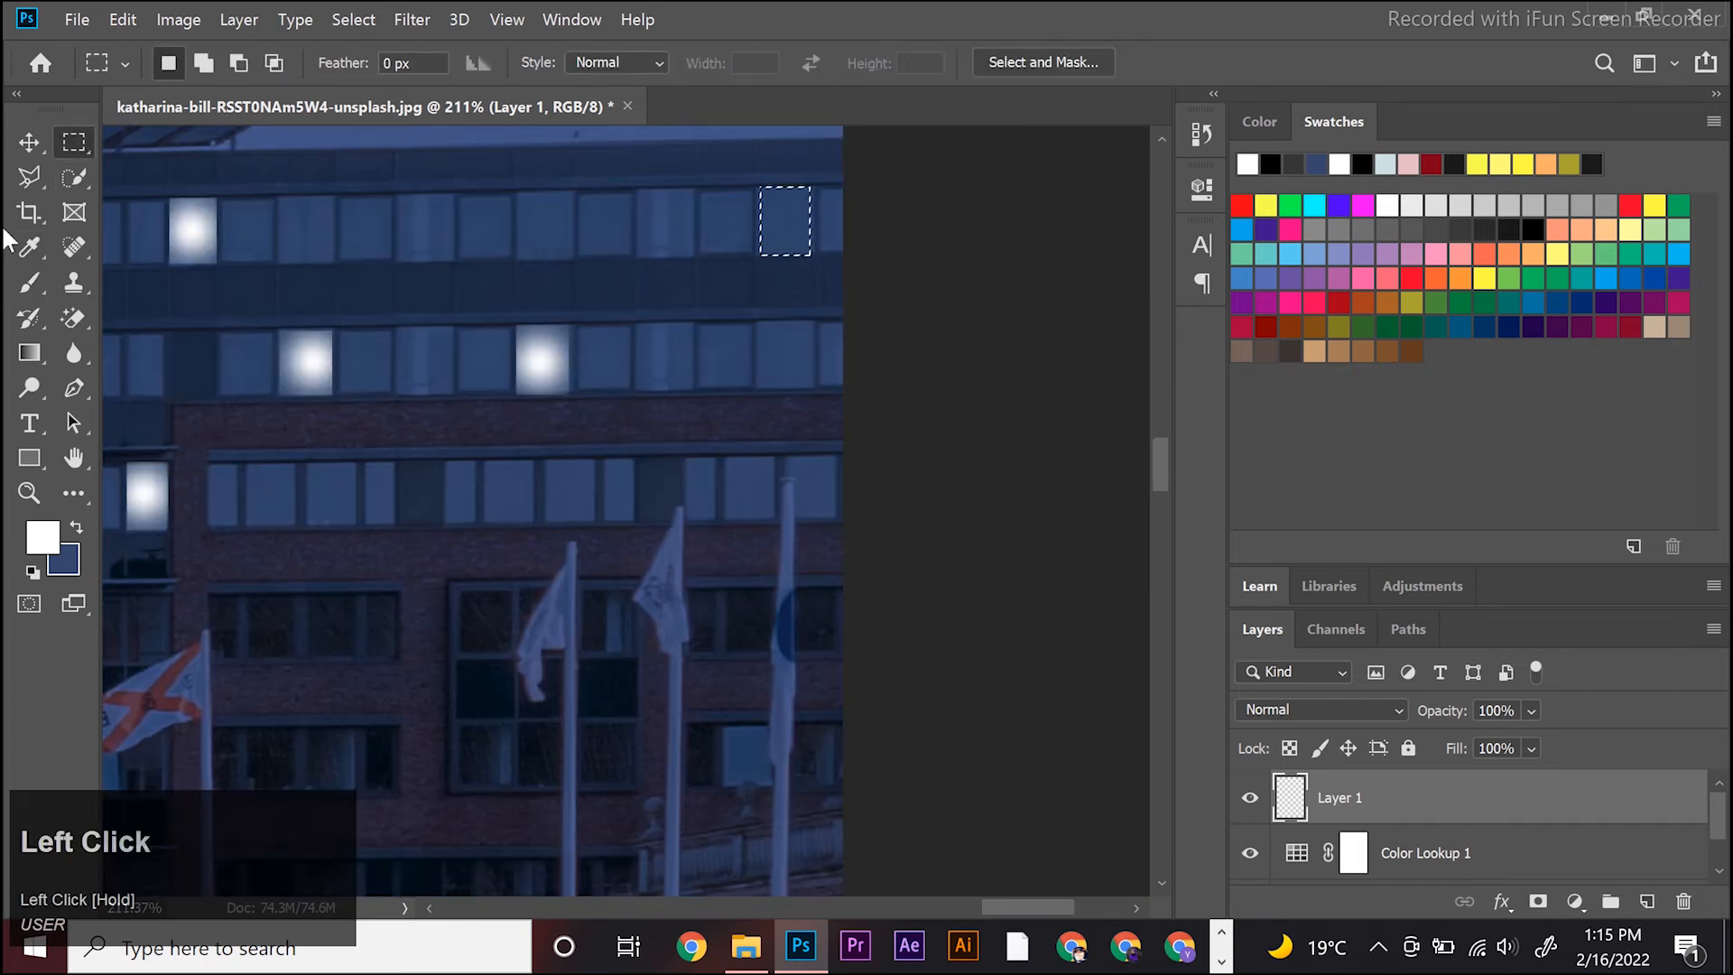
click(31, 284)
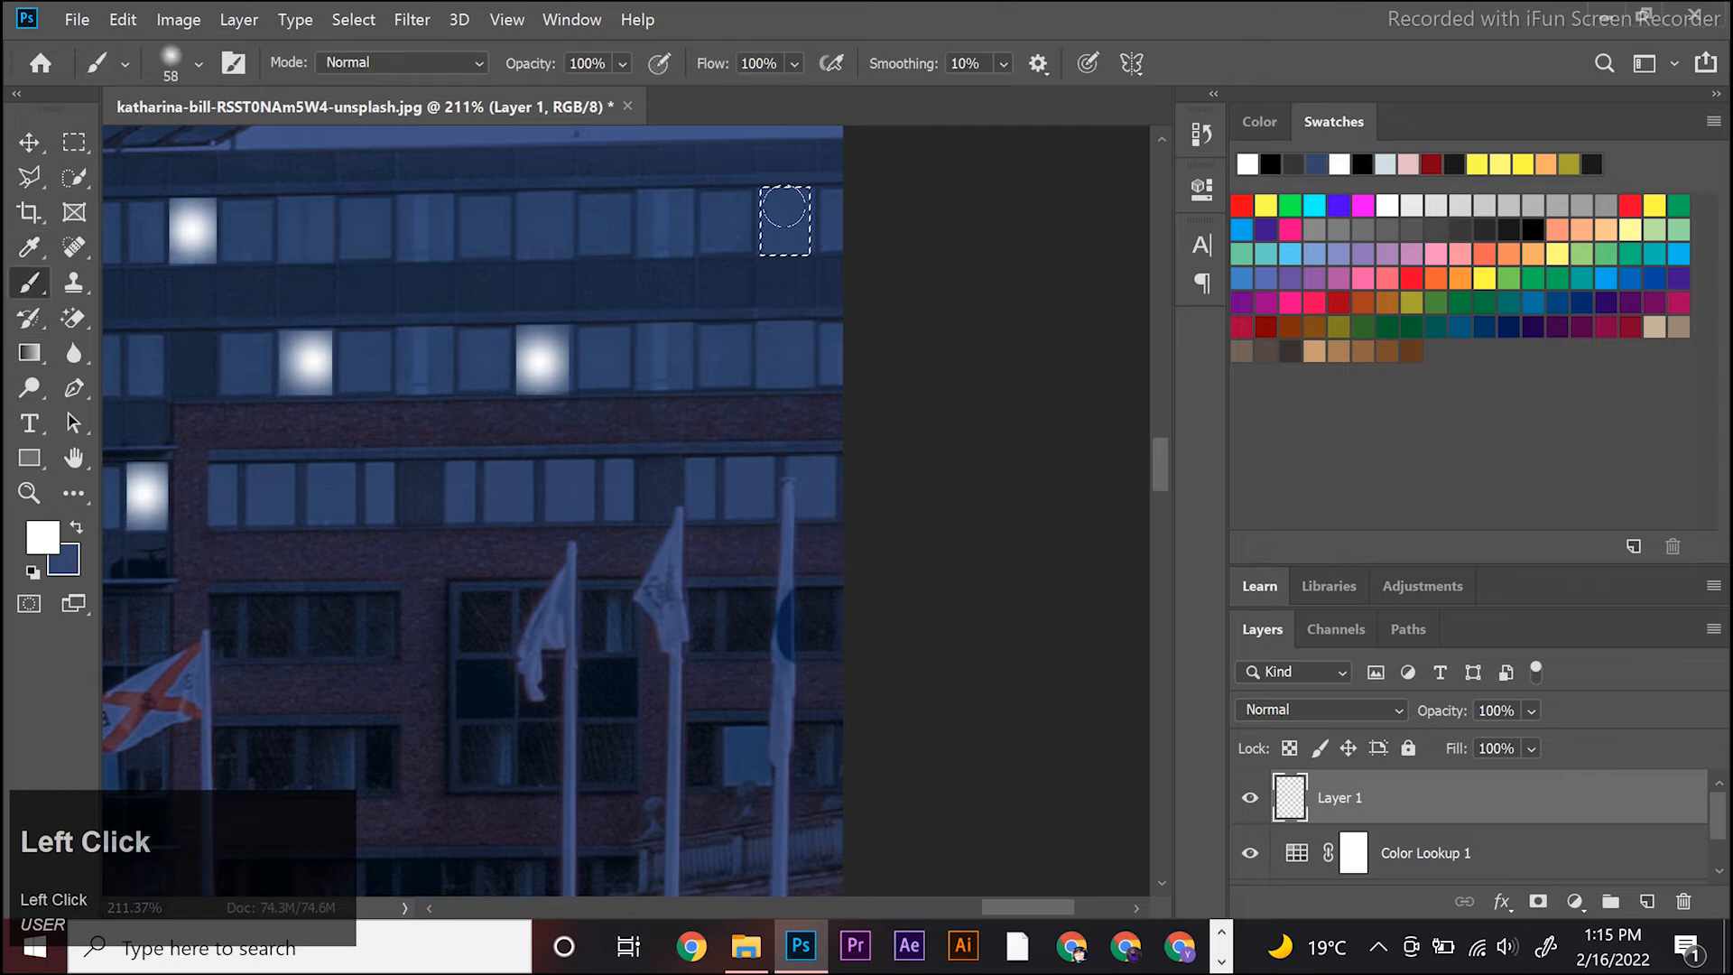
click(780, 208)
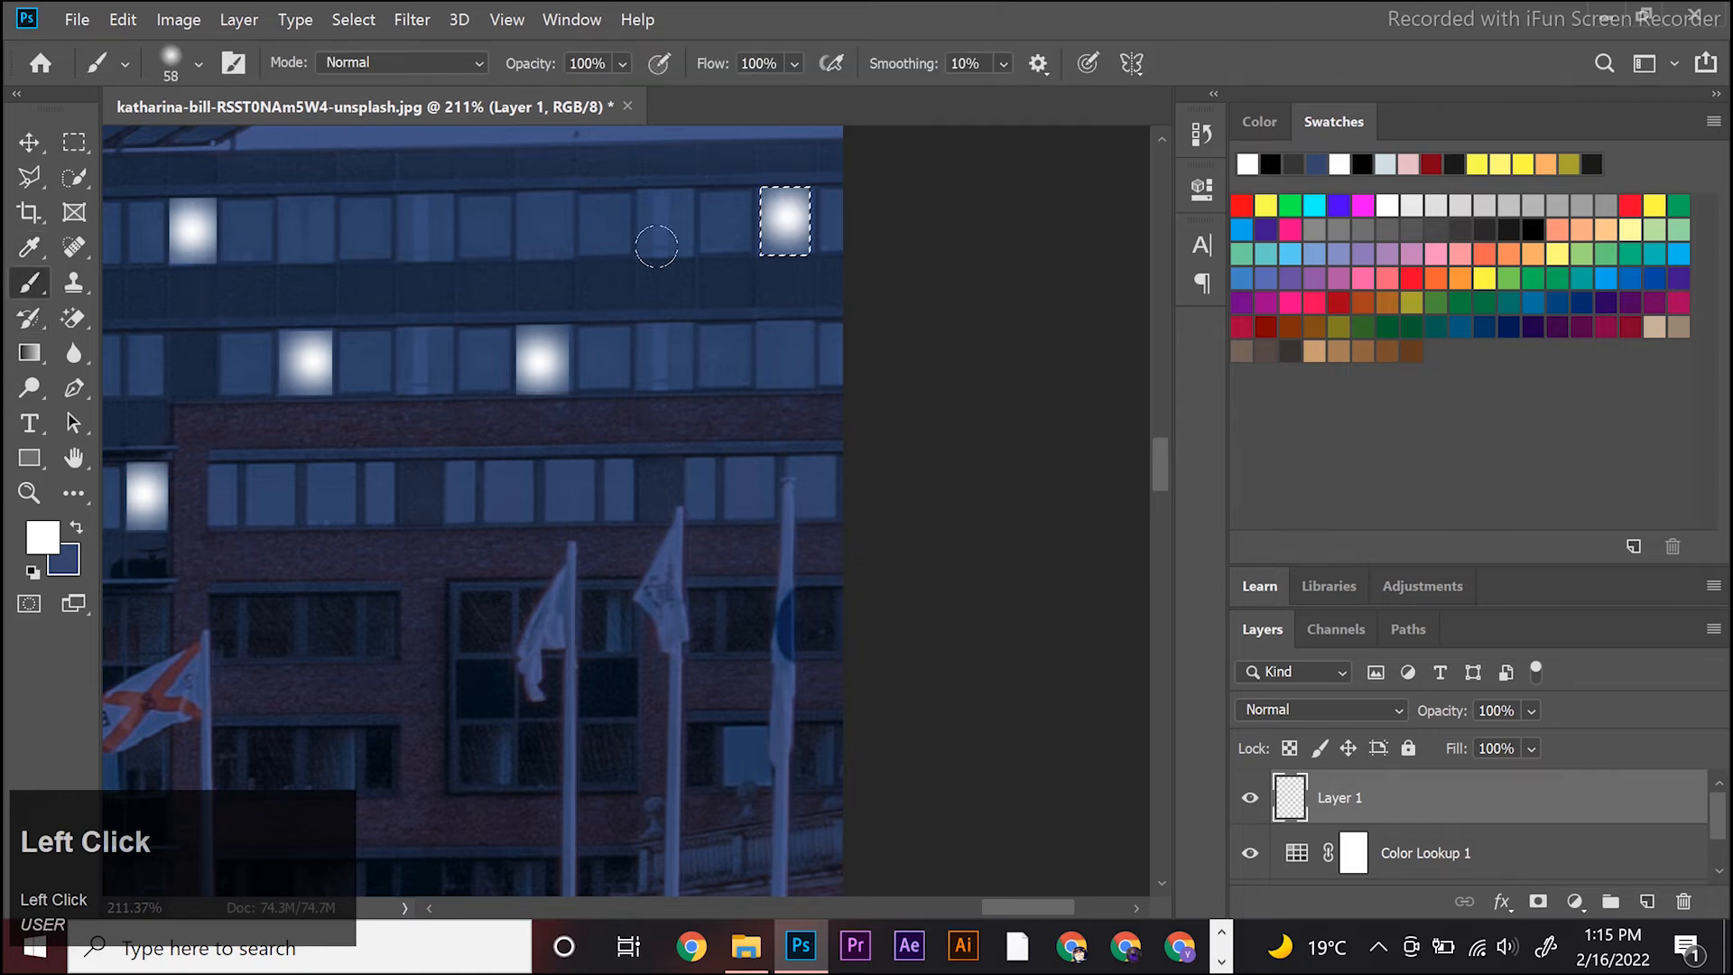
Step: Marquee-select the third-row window at the end of the brick section's first window group and dab a white glow inside it
scroll(656, 246, down, 1)
click(74, 142)
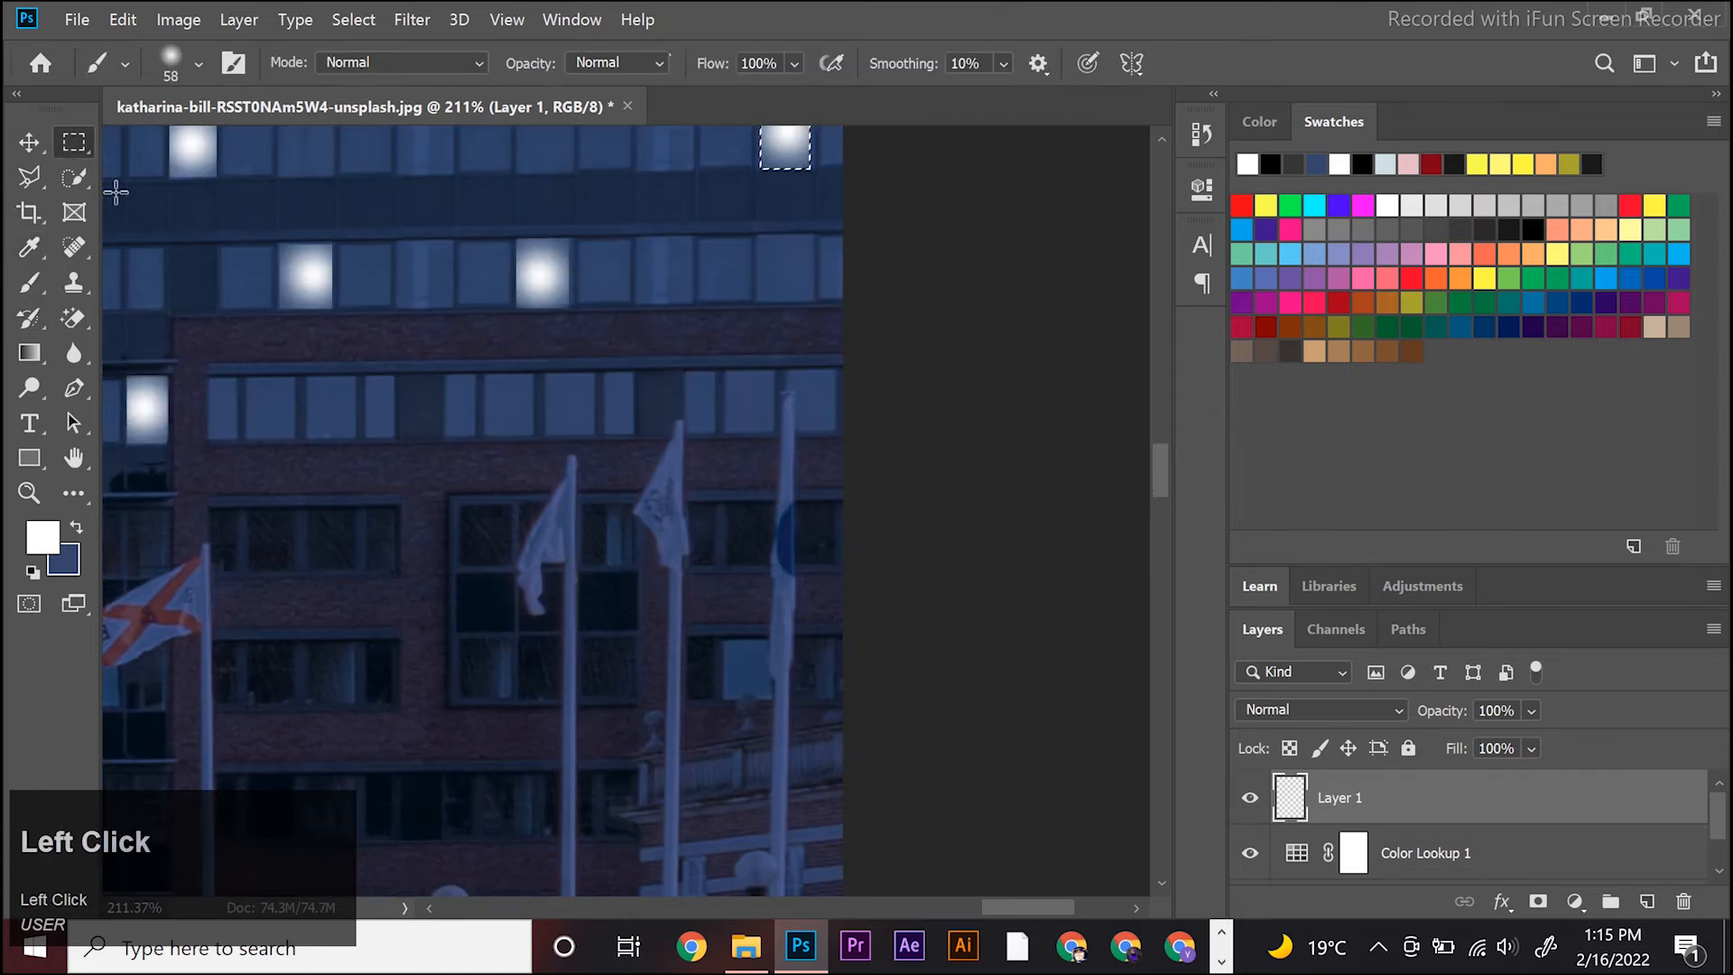
mouse_move(361, 377)
mouse_down()
mouse_move(396, 437)
mouse_move(381, 419)
mouse_up()
click(30, 282)
click(32, 137)
Step: Marquee-select the fourth row's third front window on the glass section and dab a white glow inside it
alt+scroll(815, 474, down, 2)
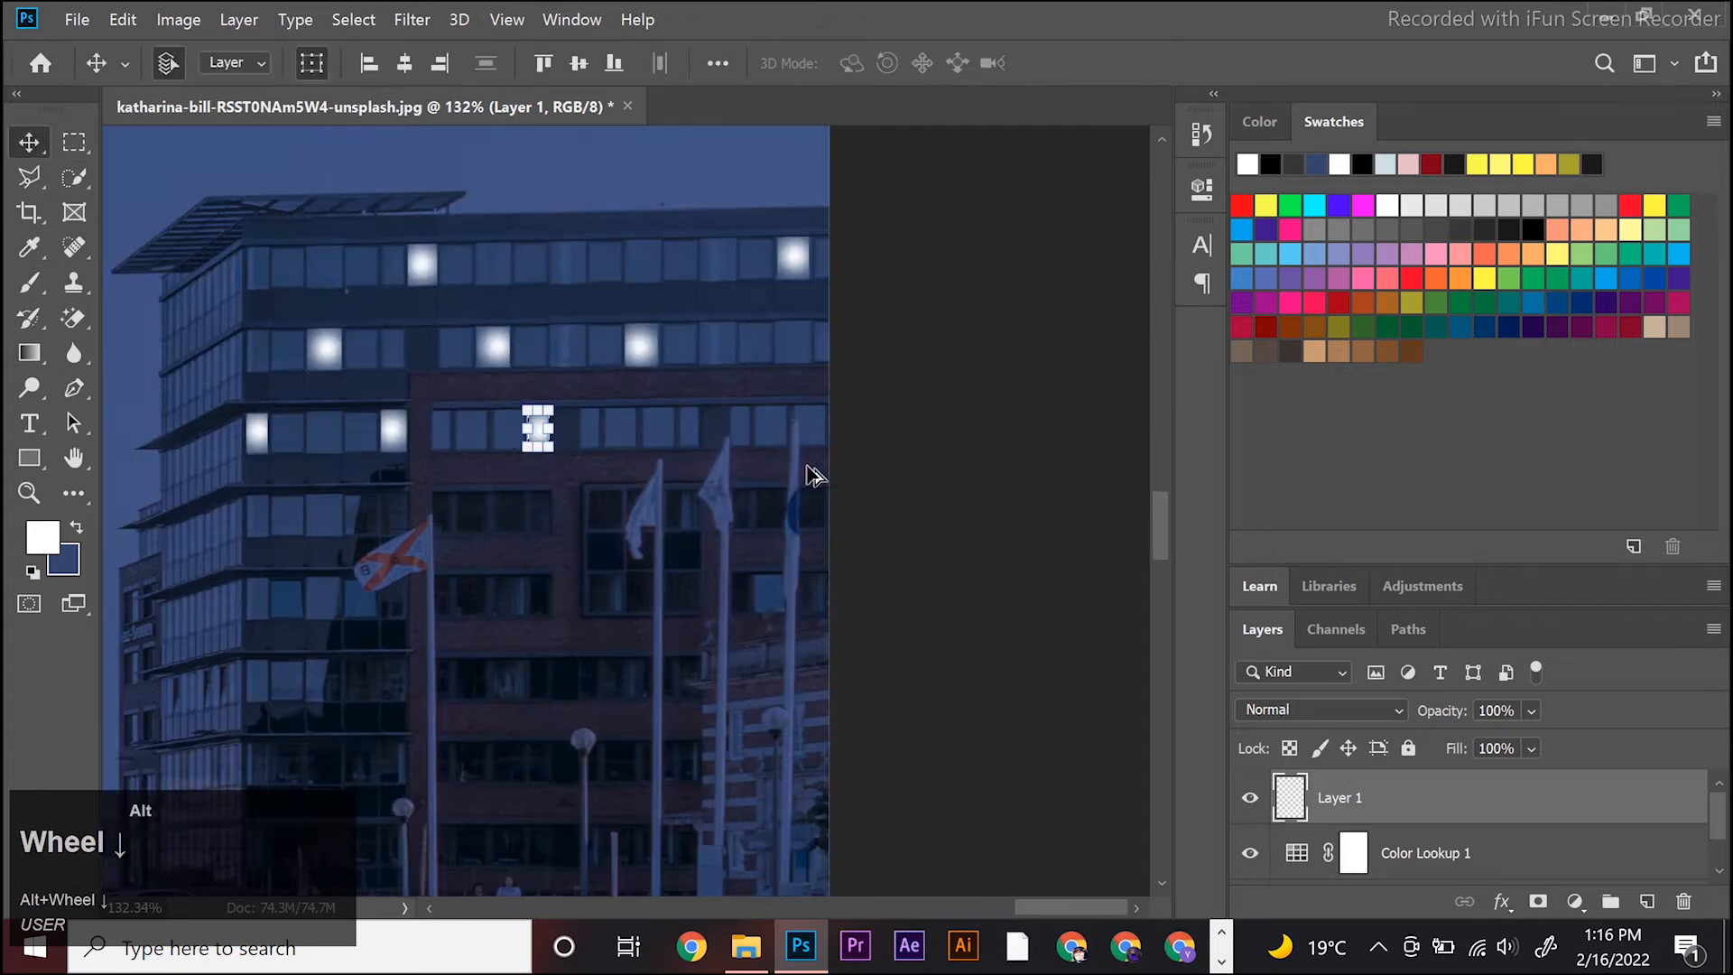
alt+scroll(815, 474, down, 1)
drag(855, 538, 906, 476)
alt+scroll(402, 565, up, 2)
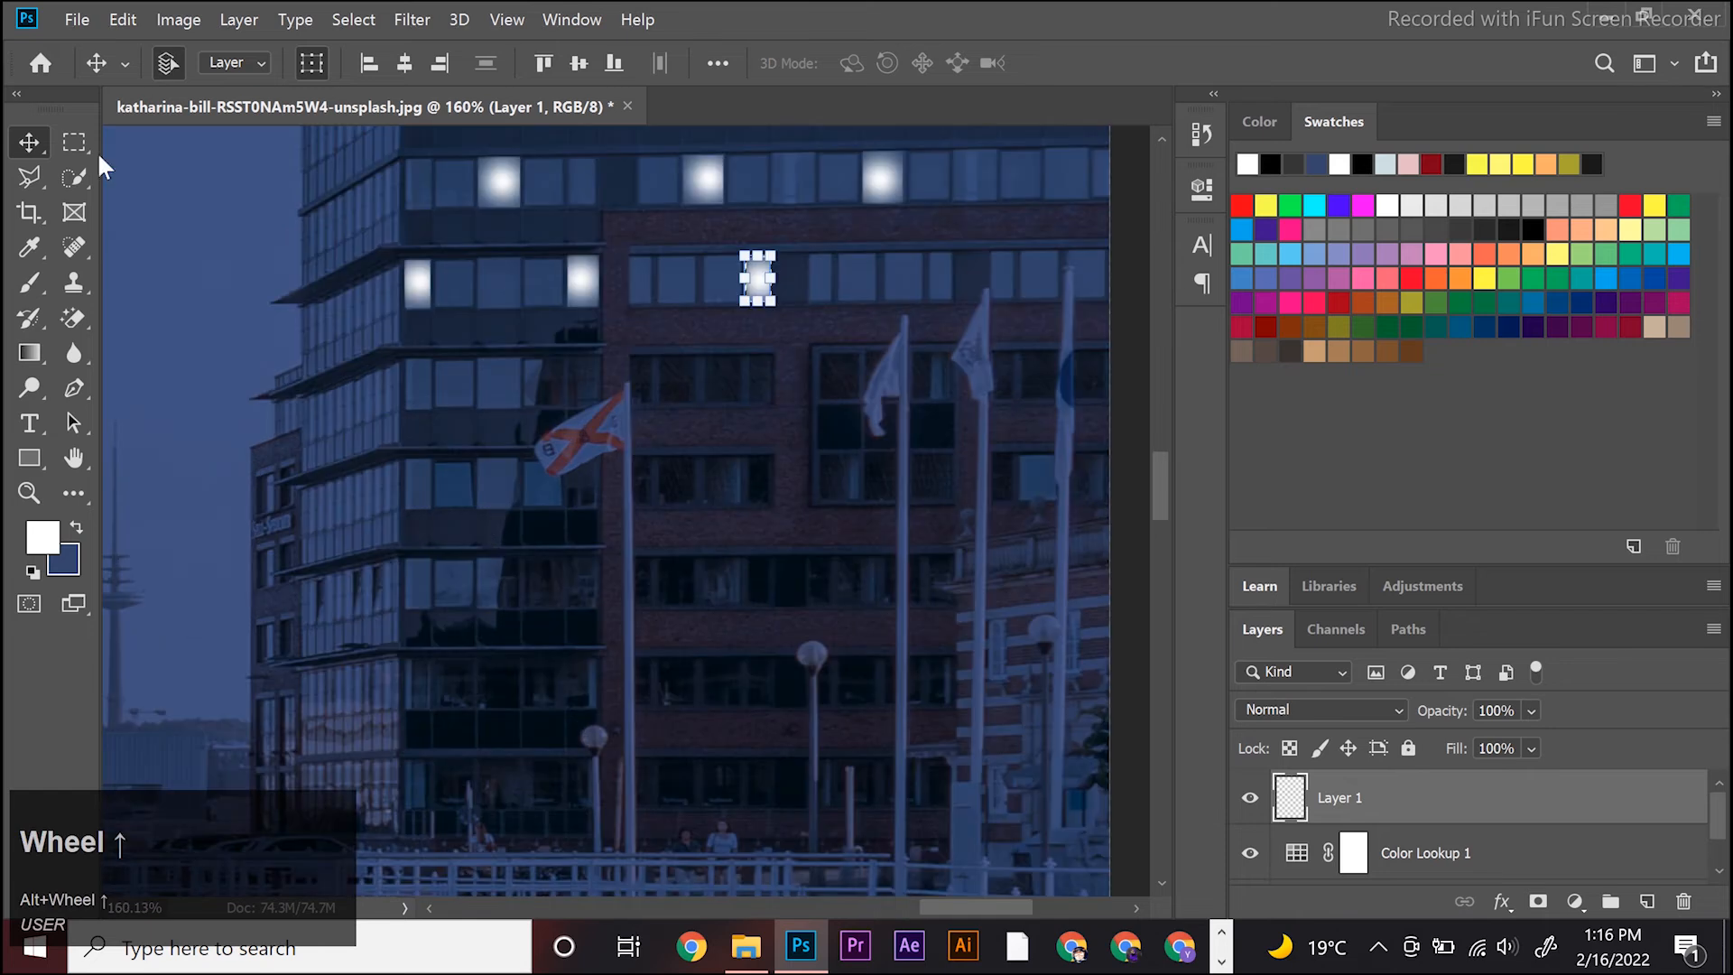
click(74, 142)
drag(479, 360, 518, 408)
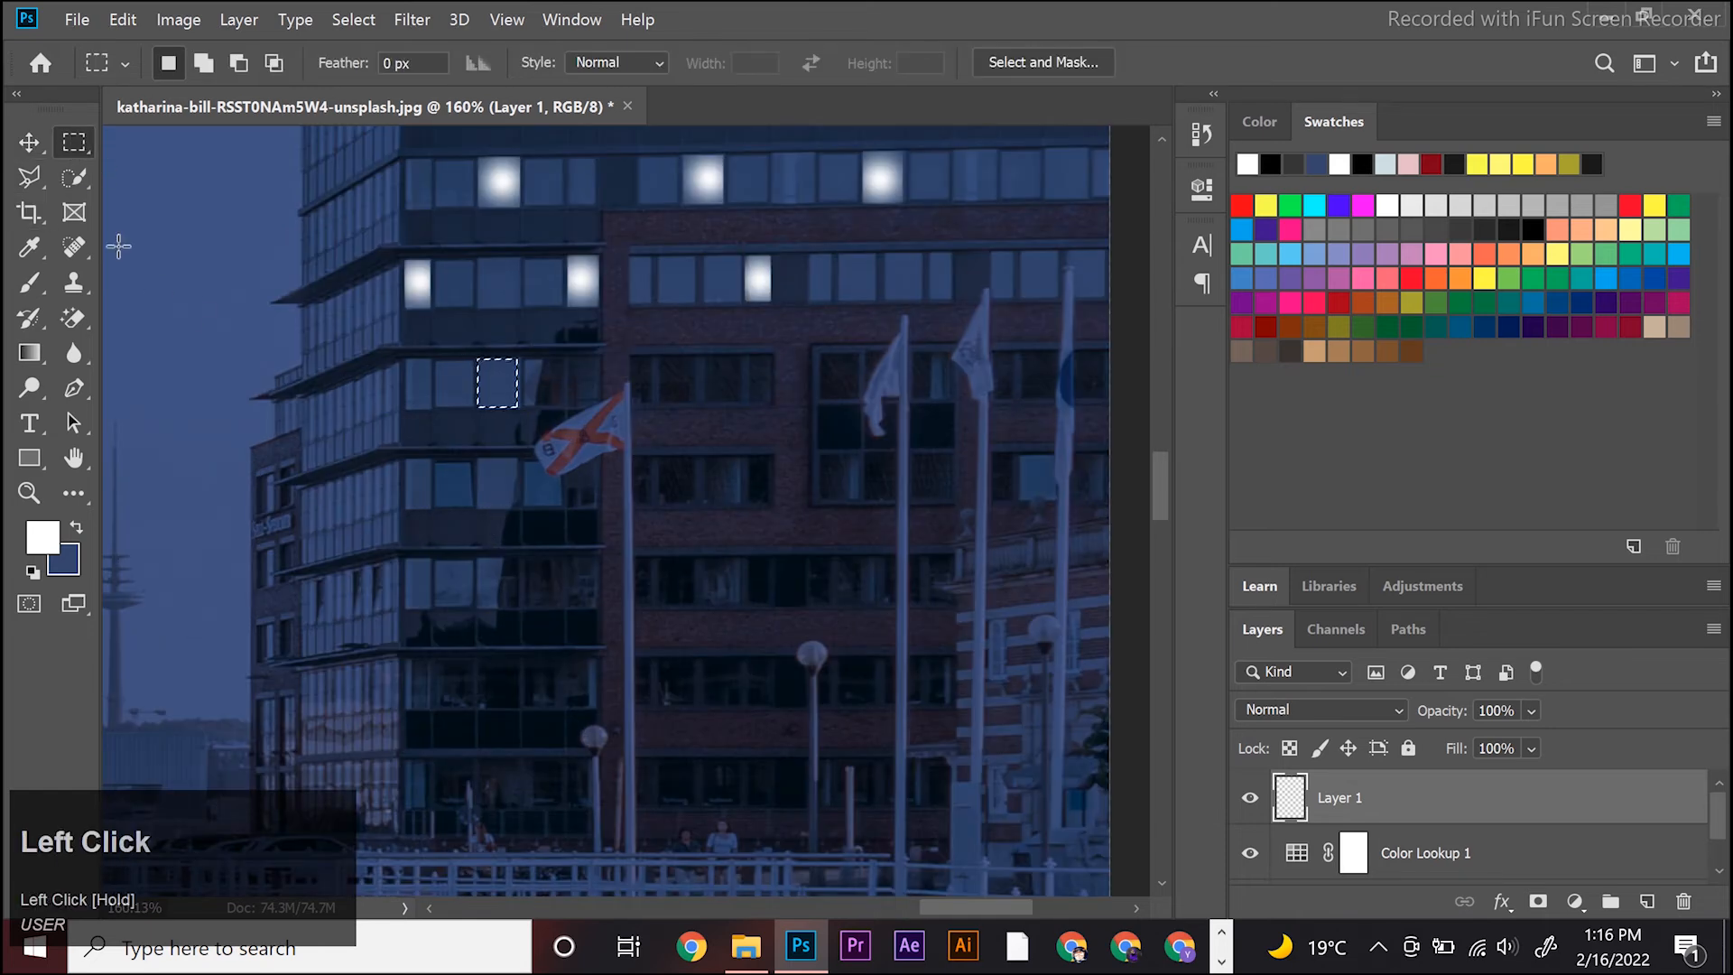
click(29, 282)
click(497, 380)
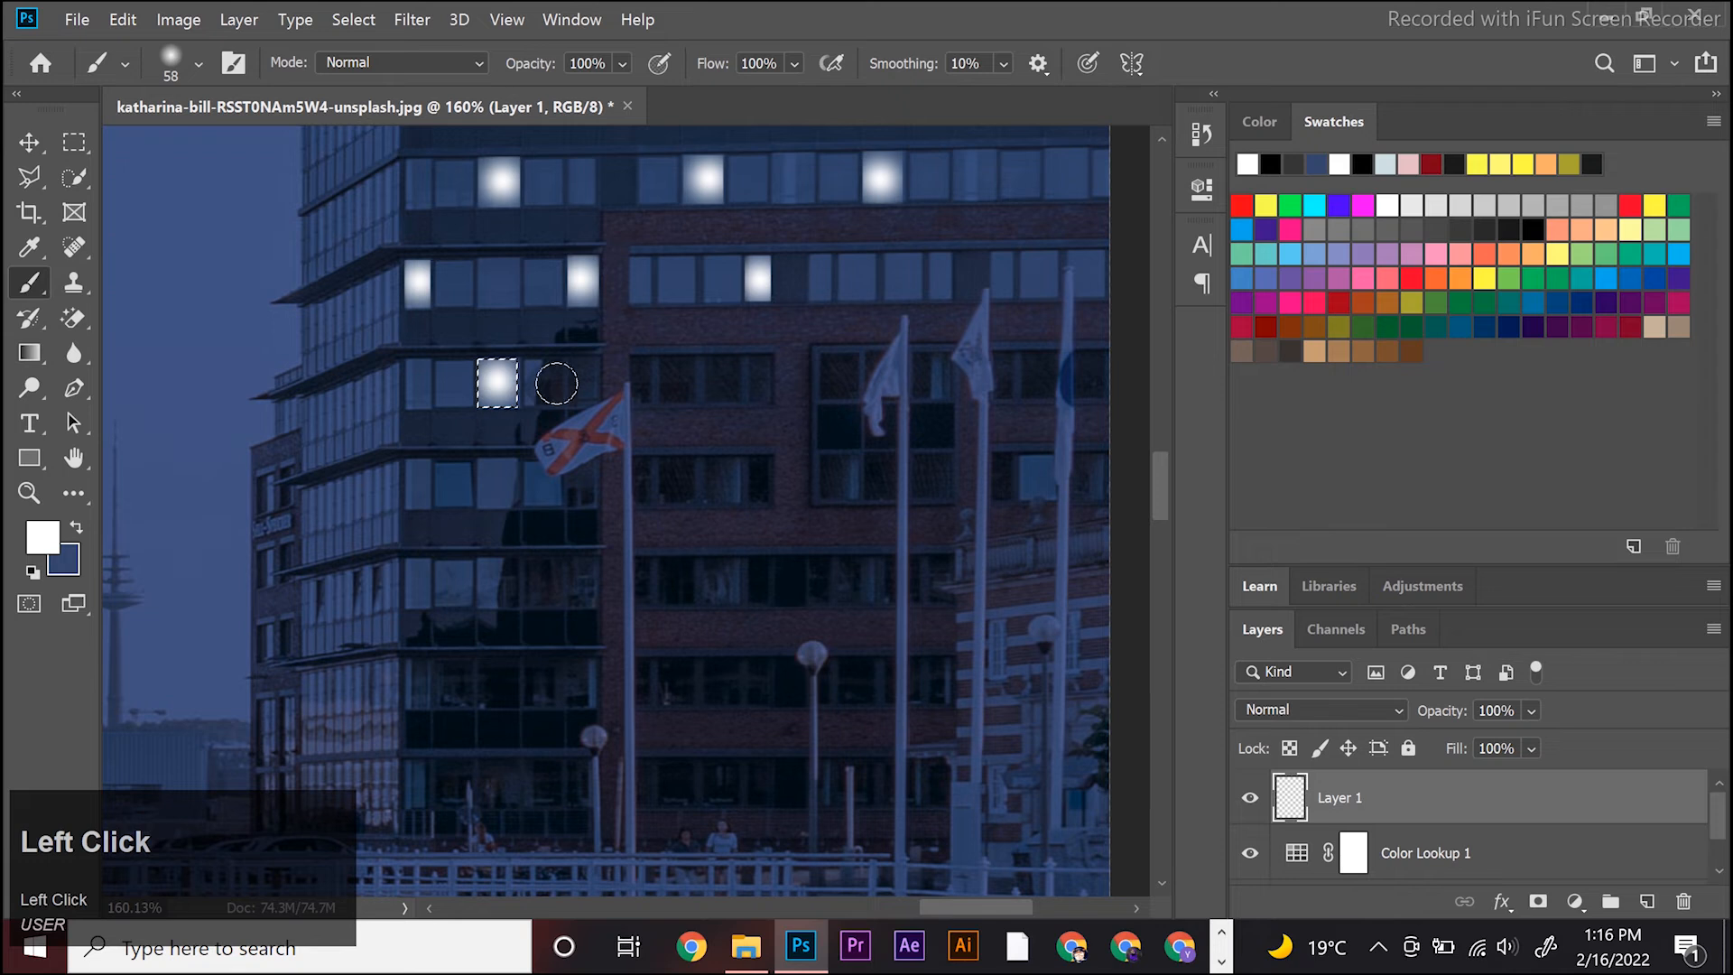
Step: Marquee-select the fifth row's first front window at the building corner and dab a white glow inside it
click(74, 144)
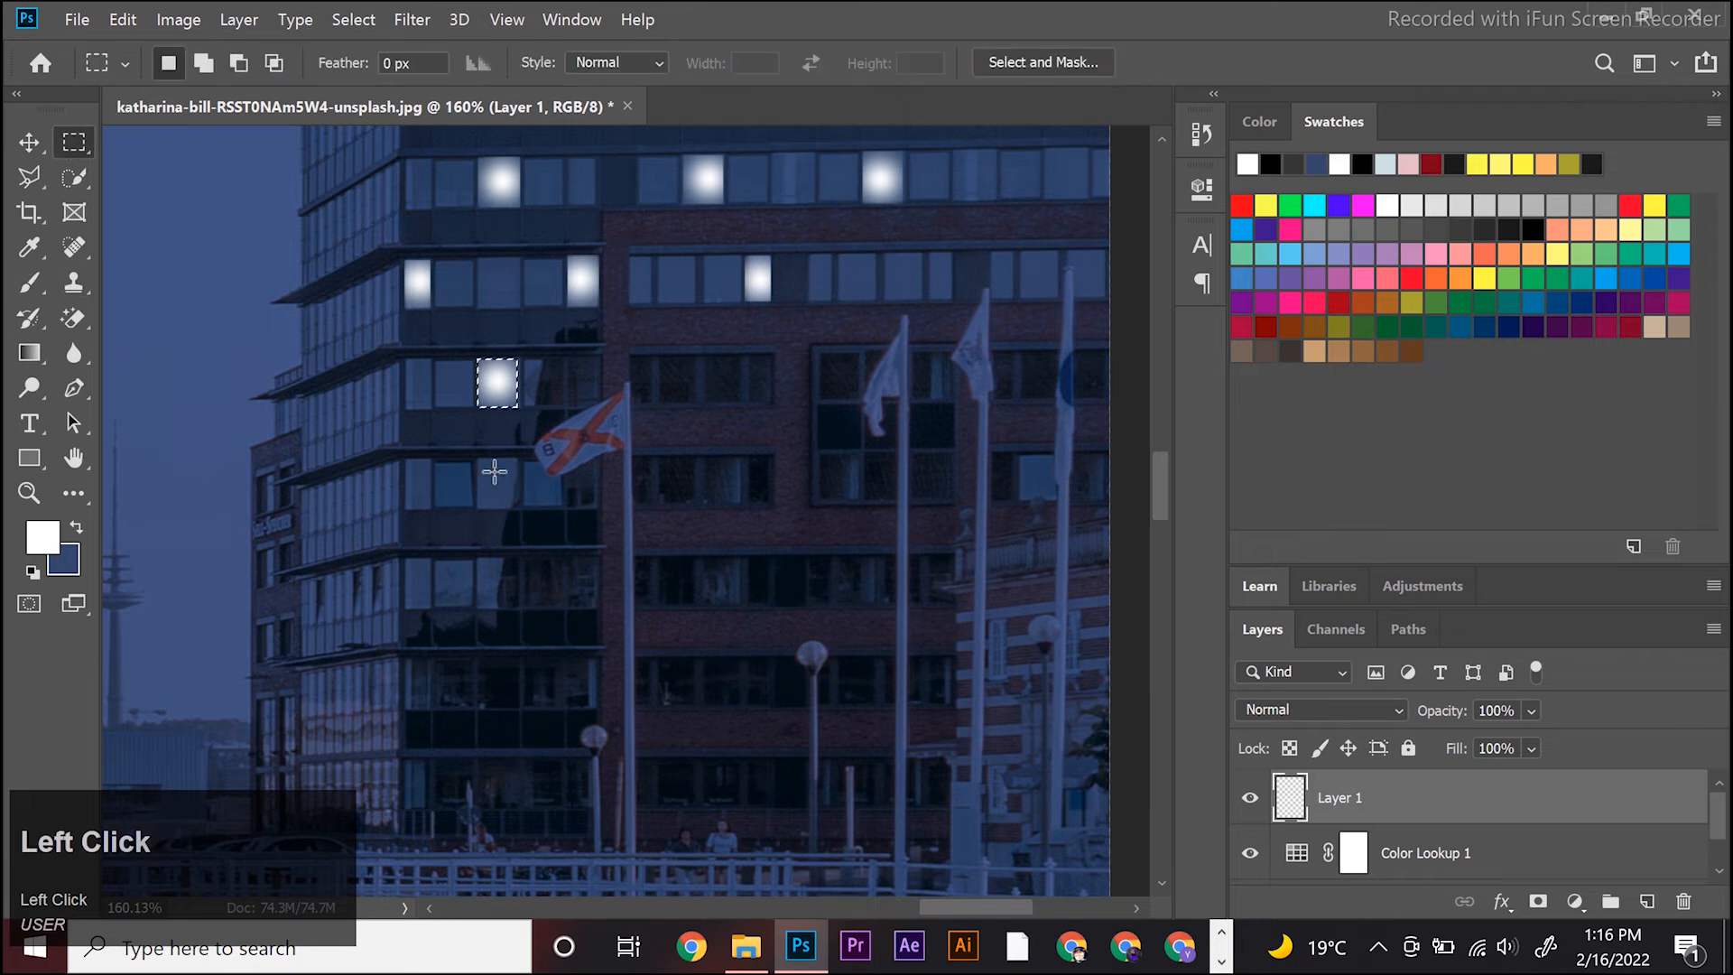
drag(402, 462, 431, 514)
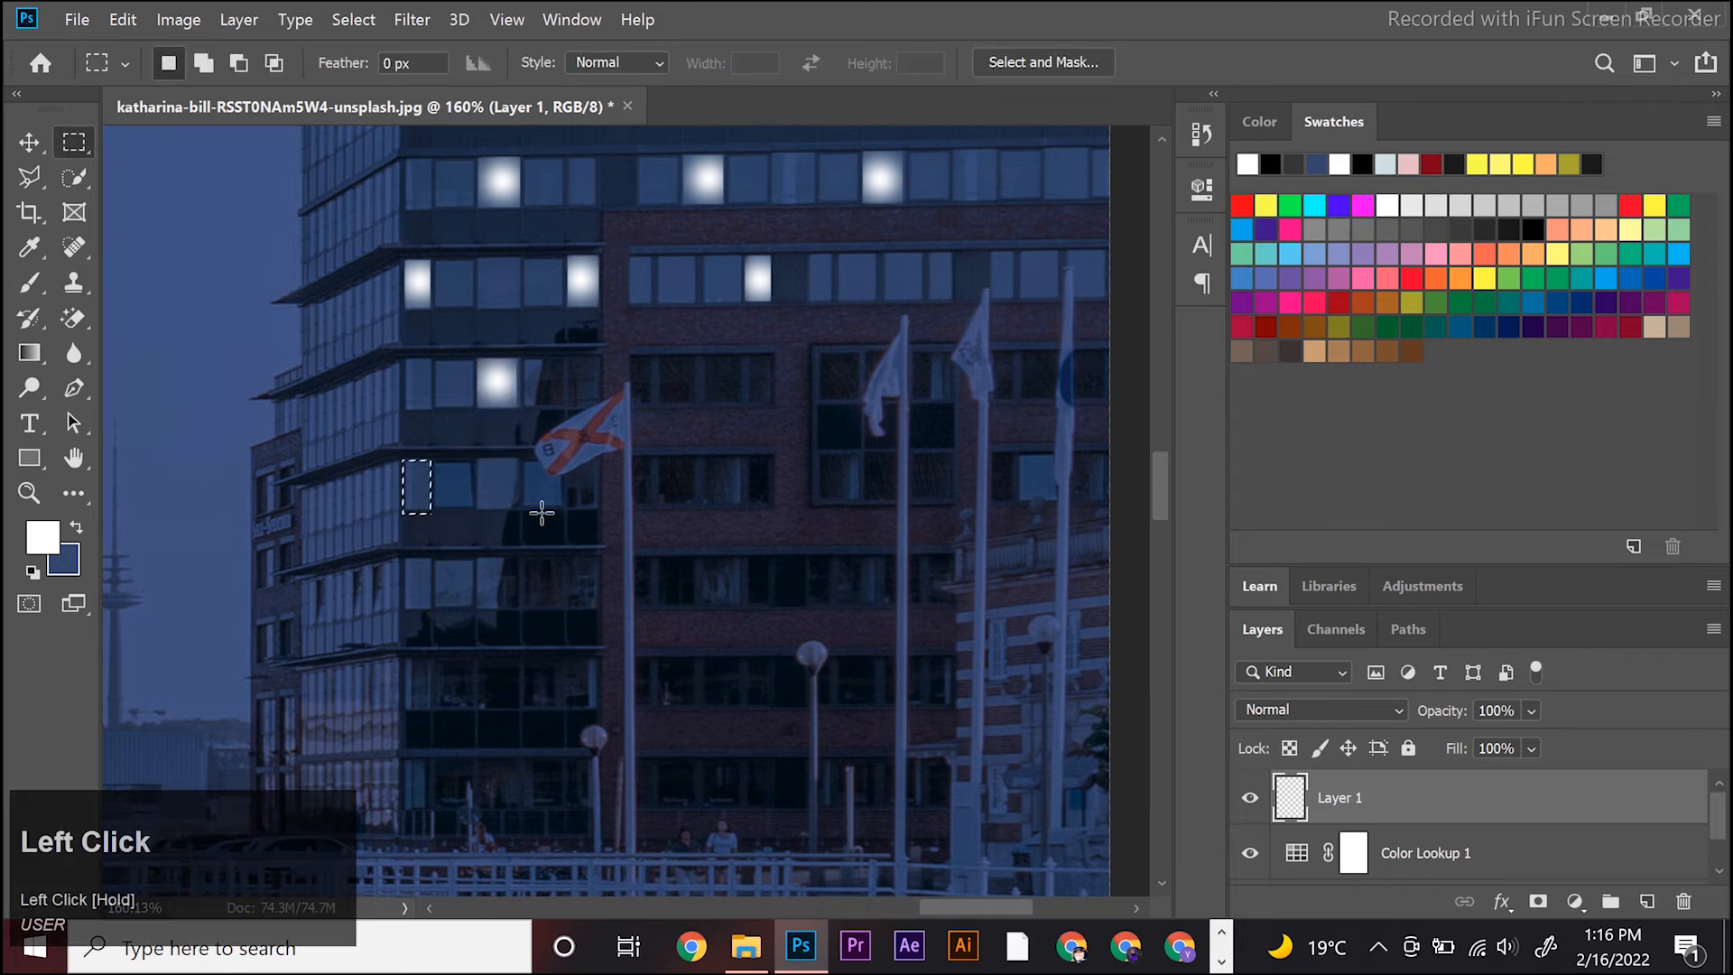
click(27, 282)
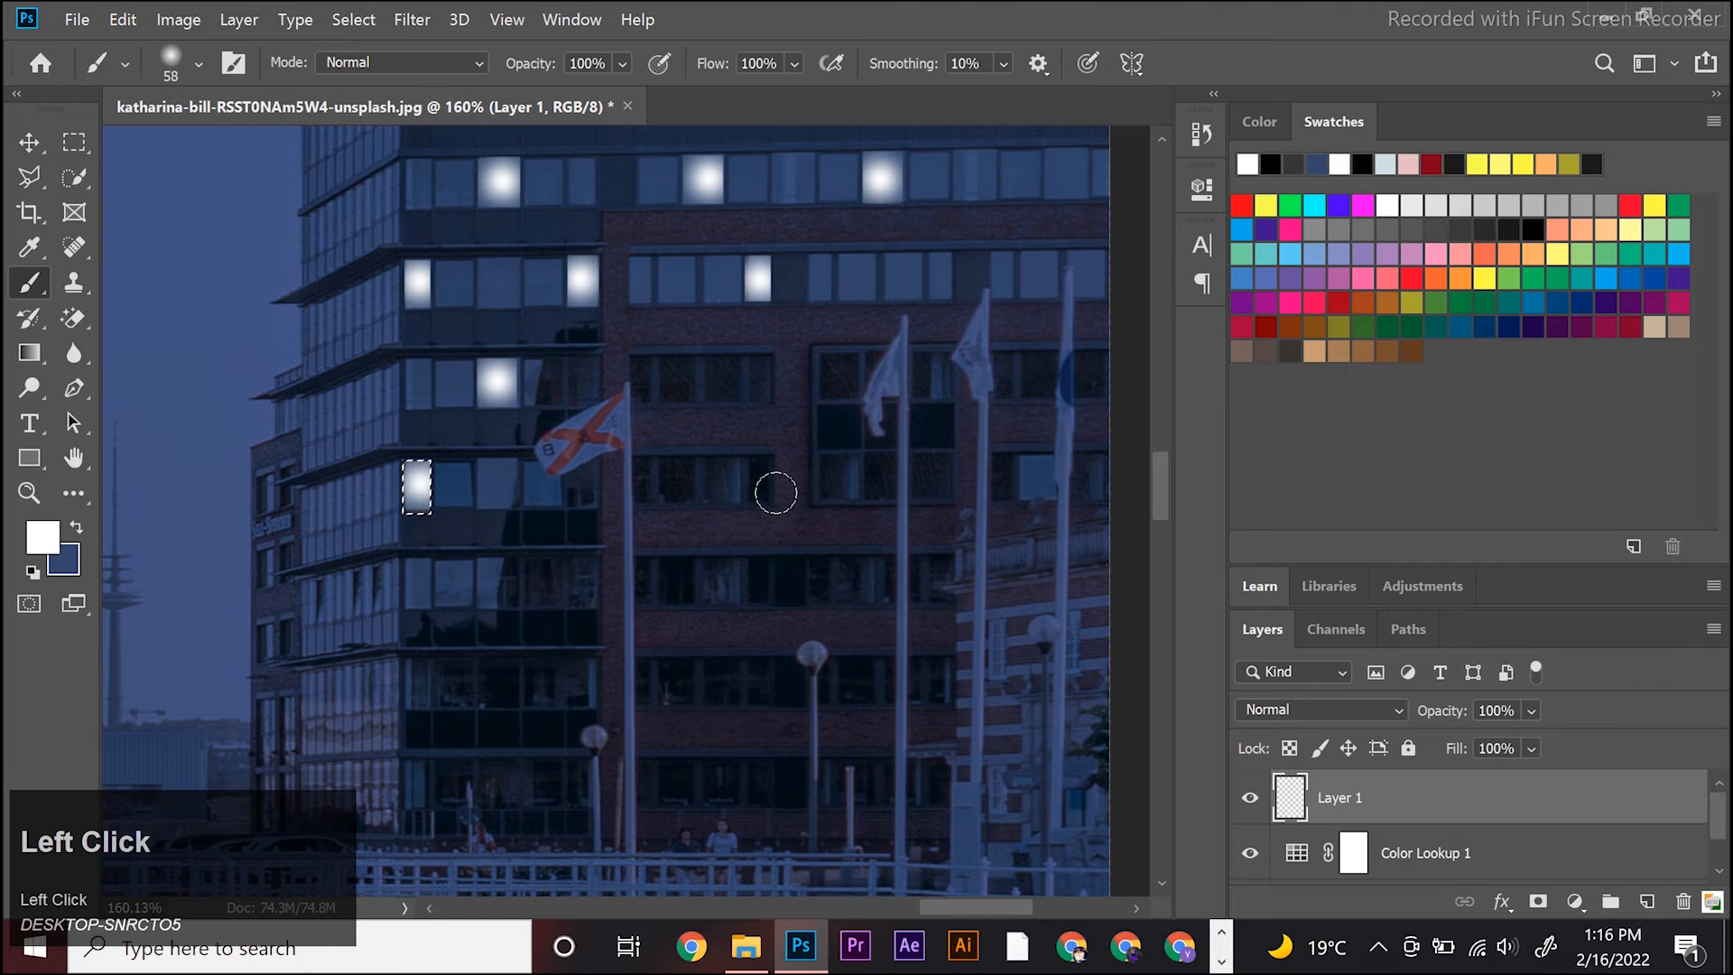
Step: Marquee-select the sixth row's second front window on the glass section and dab a white glow inside it
scroll(587, 452, down, 2)
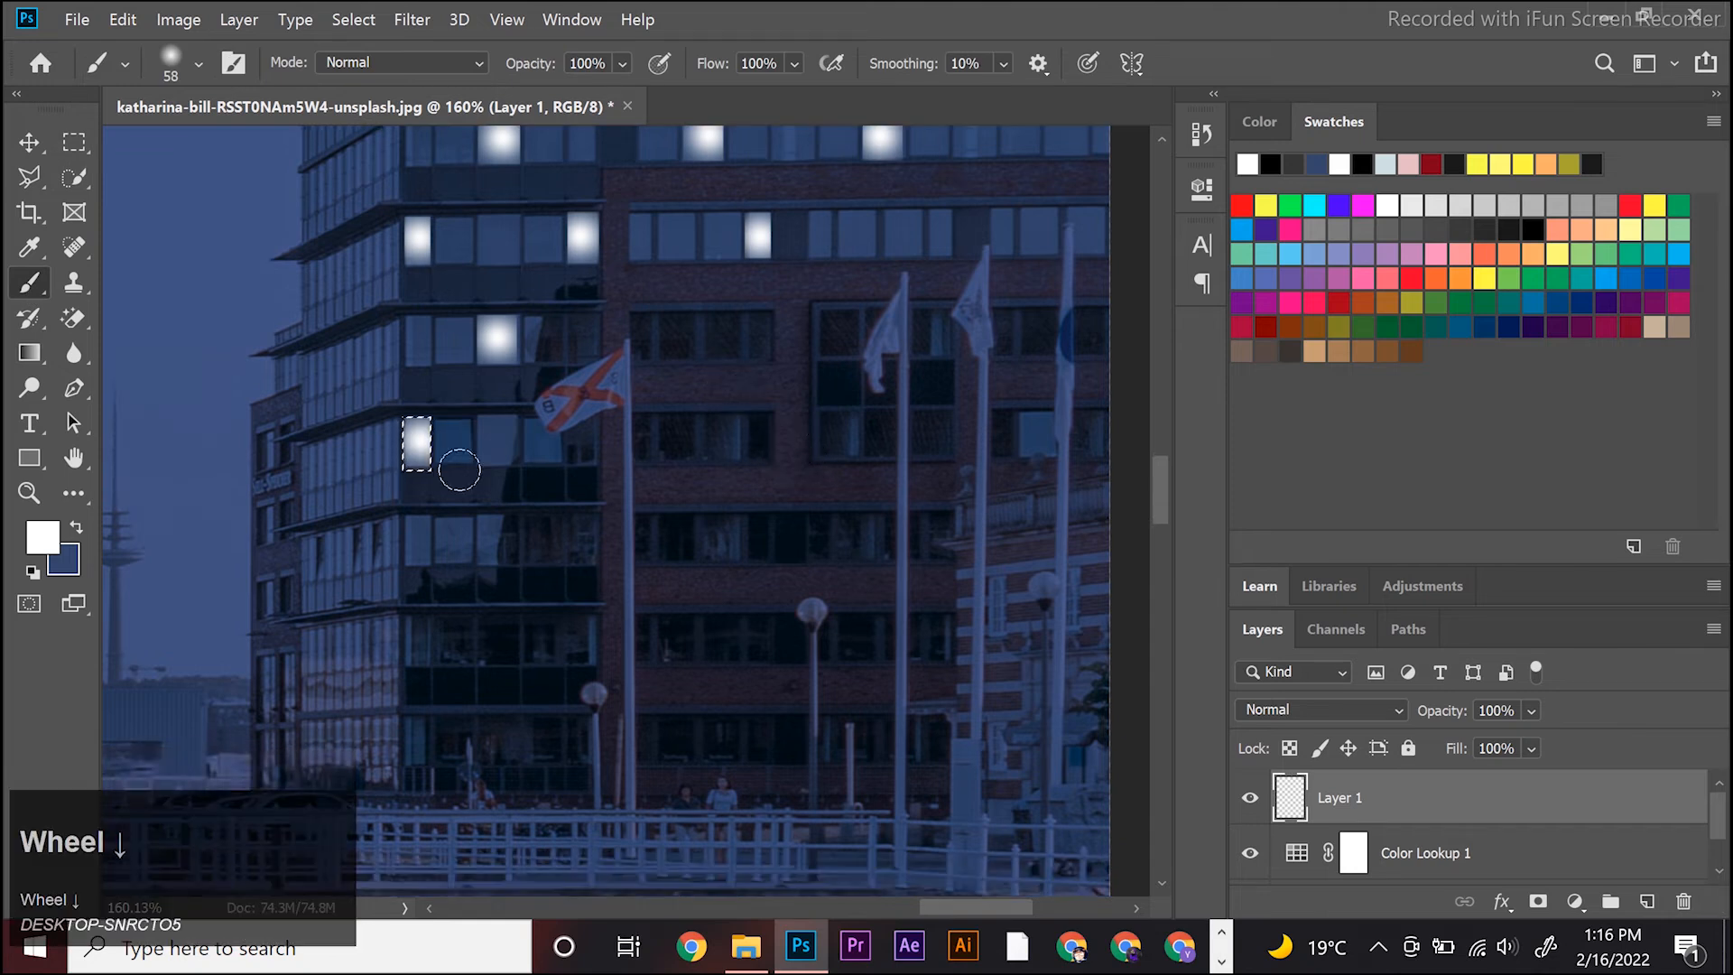
click(80, 140)
scroll(468, 504, up, 5)
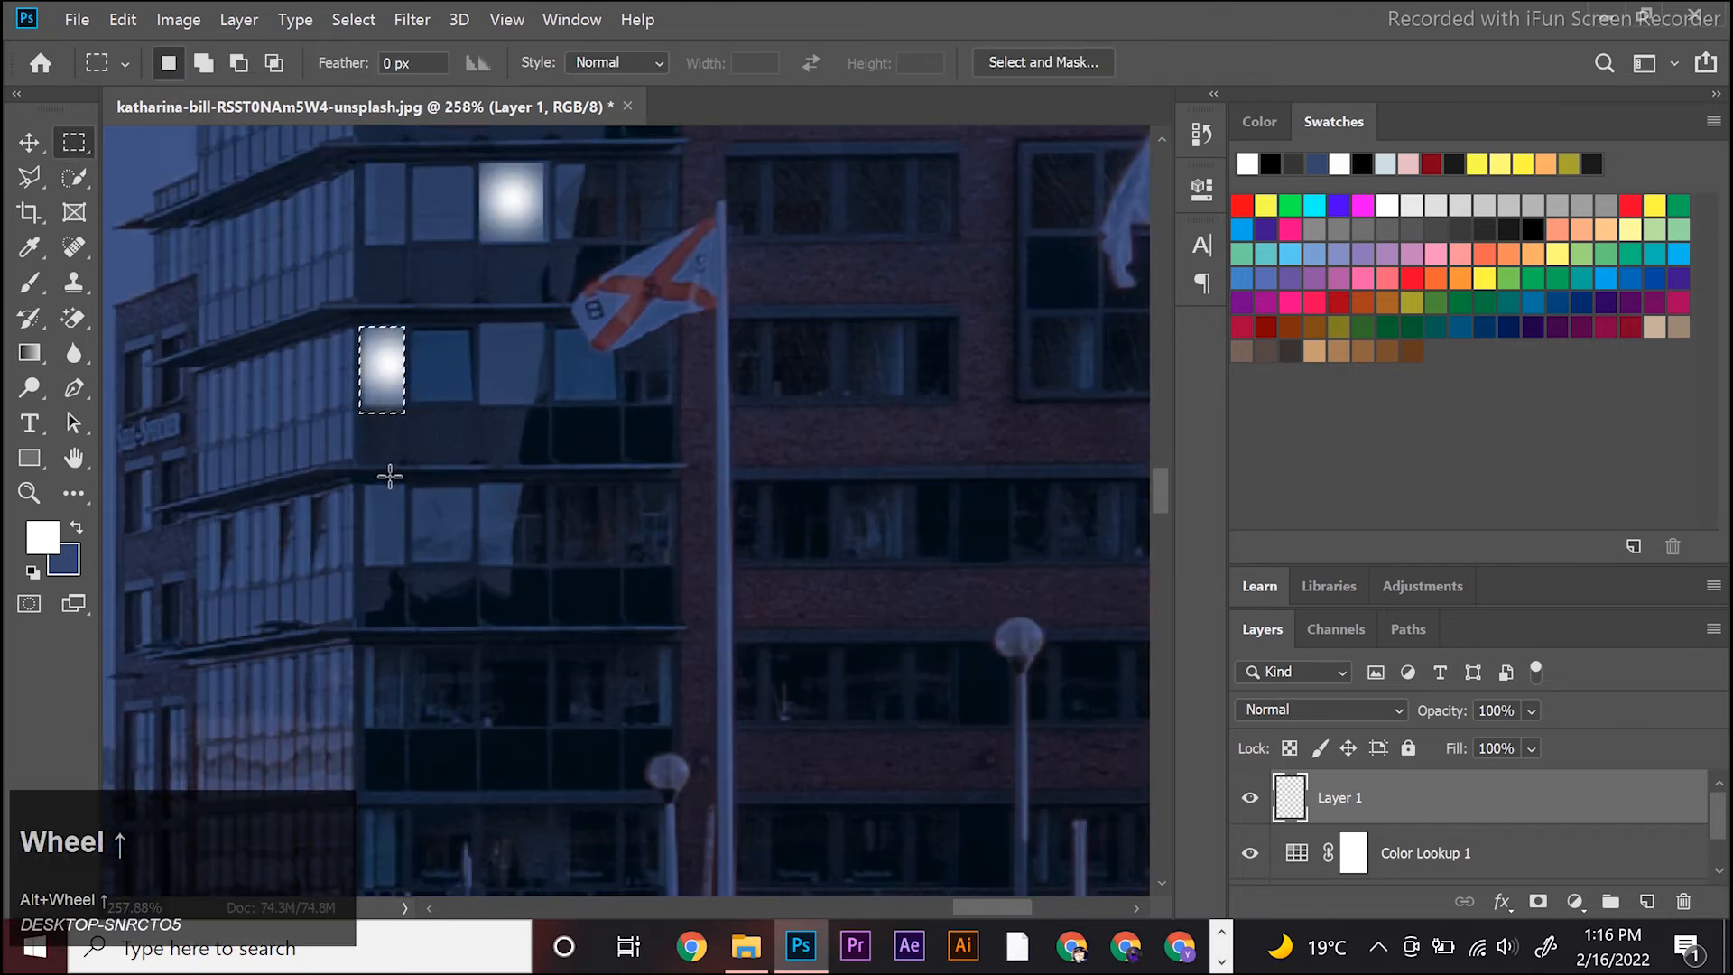
drag(406, 487, 548, 517)
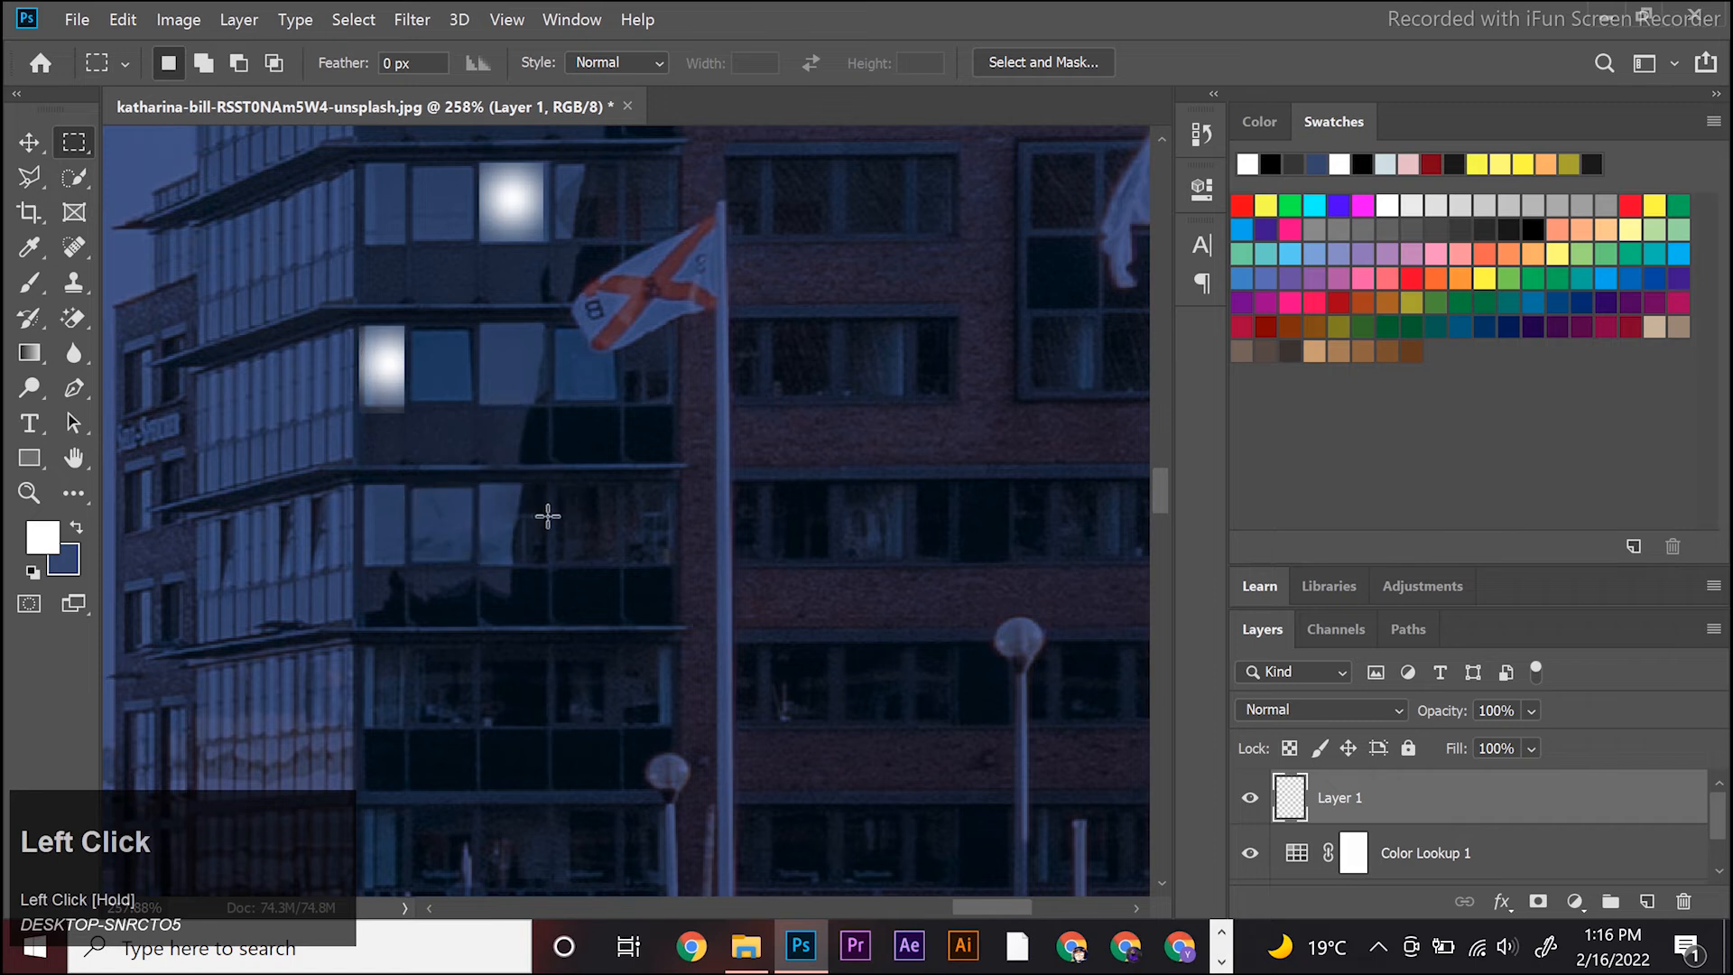
click(30, 283)
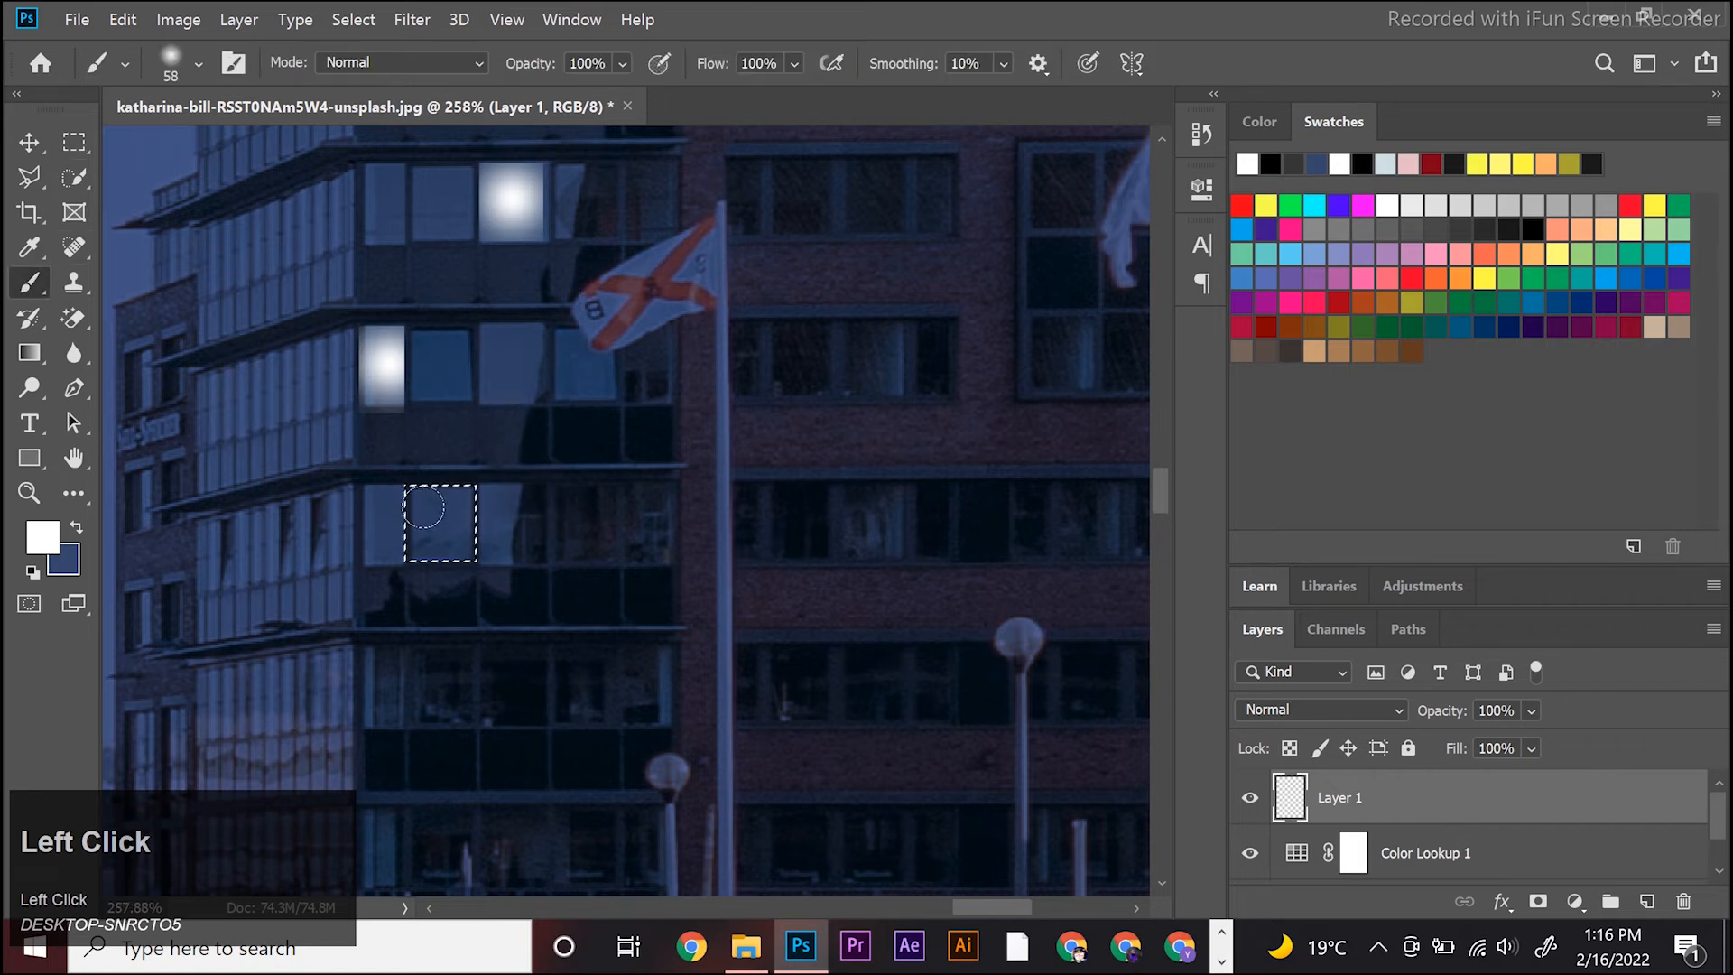
click(440, 522)
key(v)
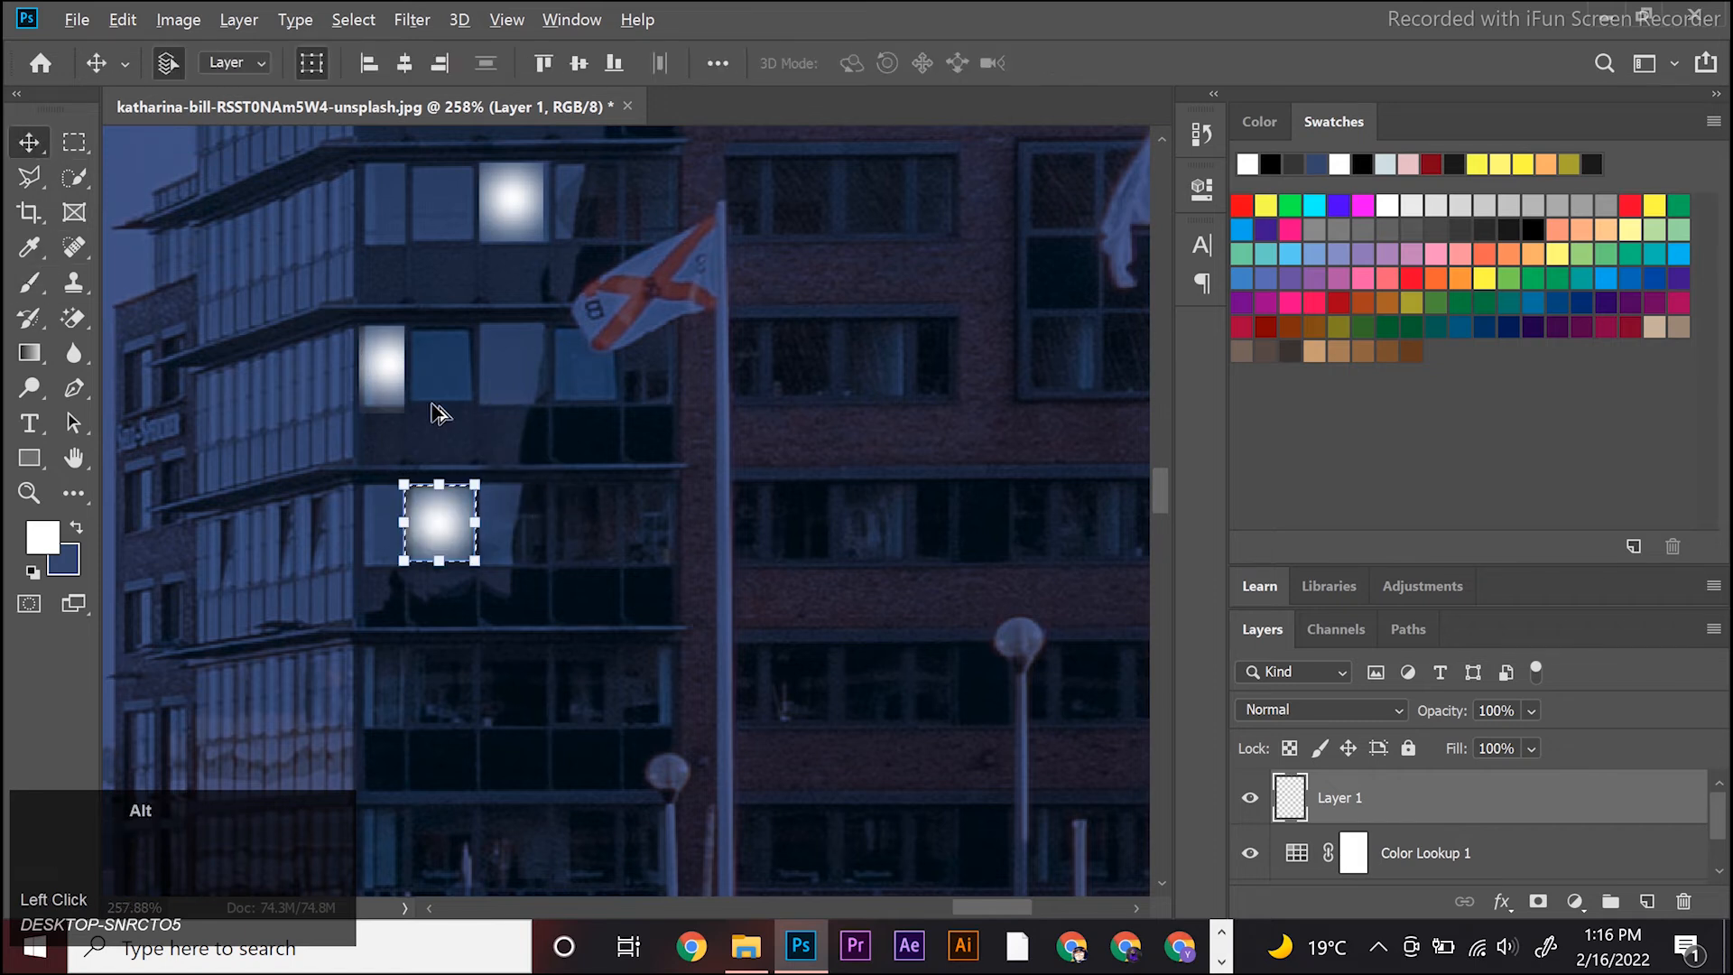
scroll(530, 476, down, 5)
scroll(560, 495, down, 3)
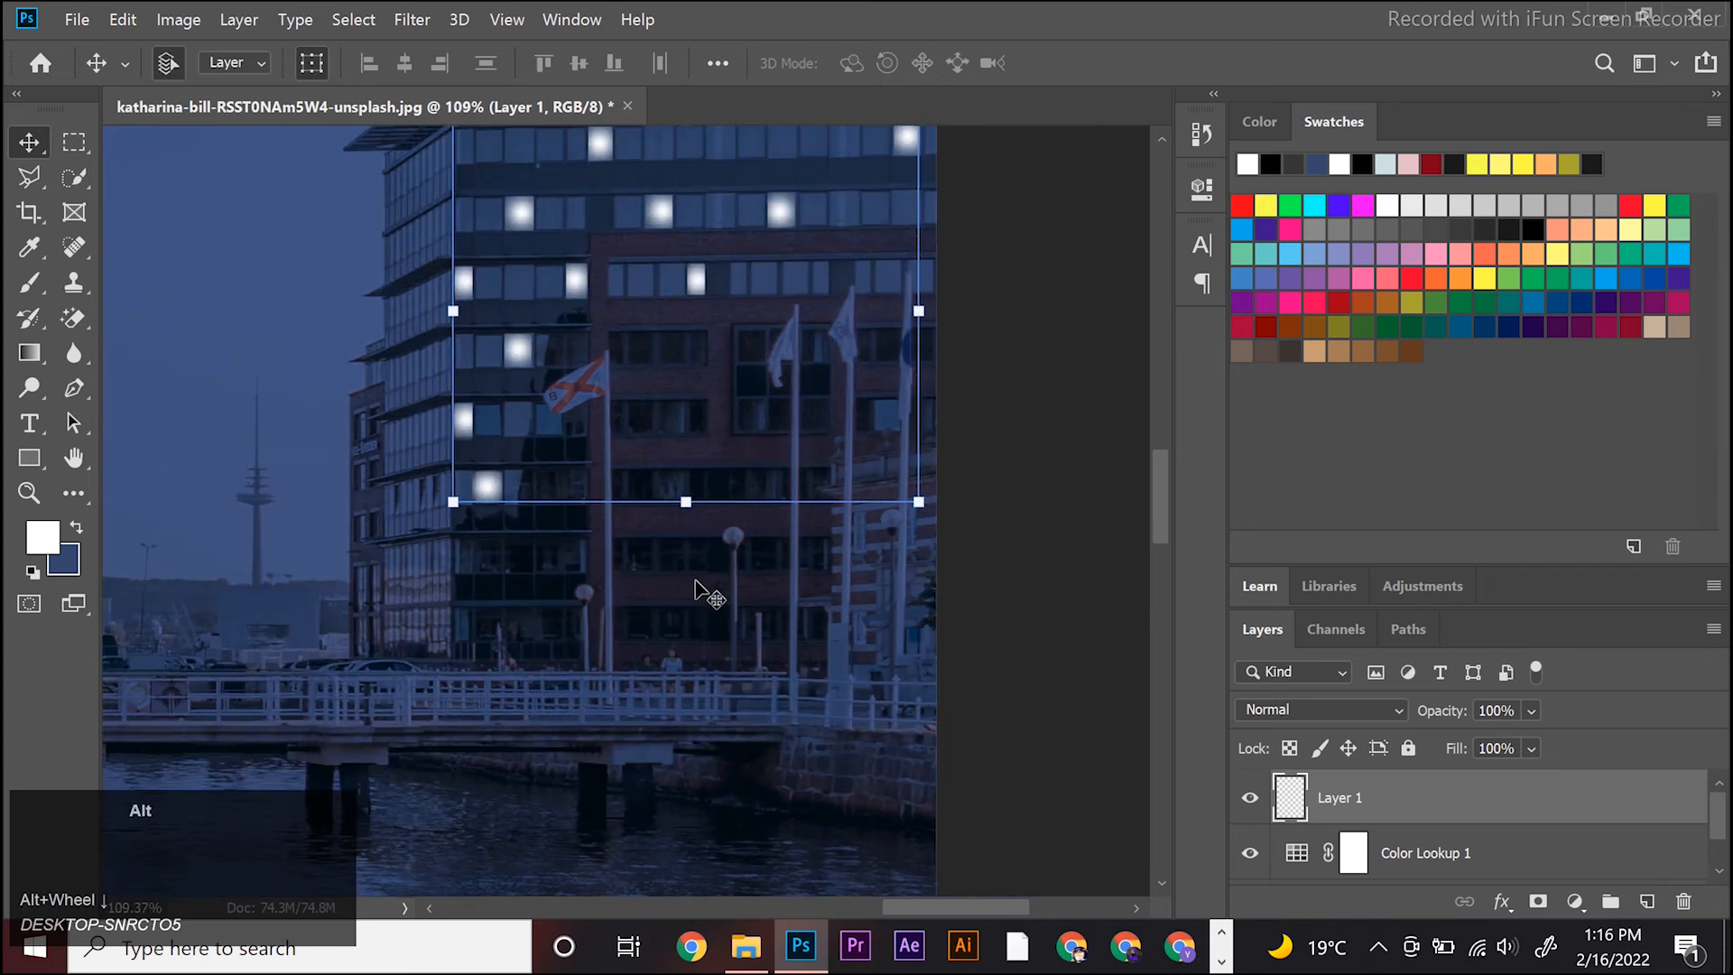
click(1499, 816)
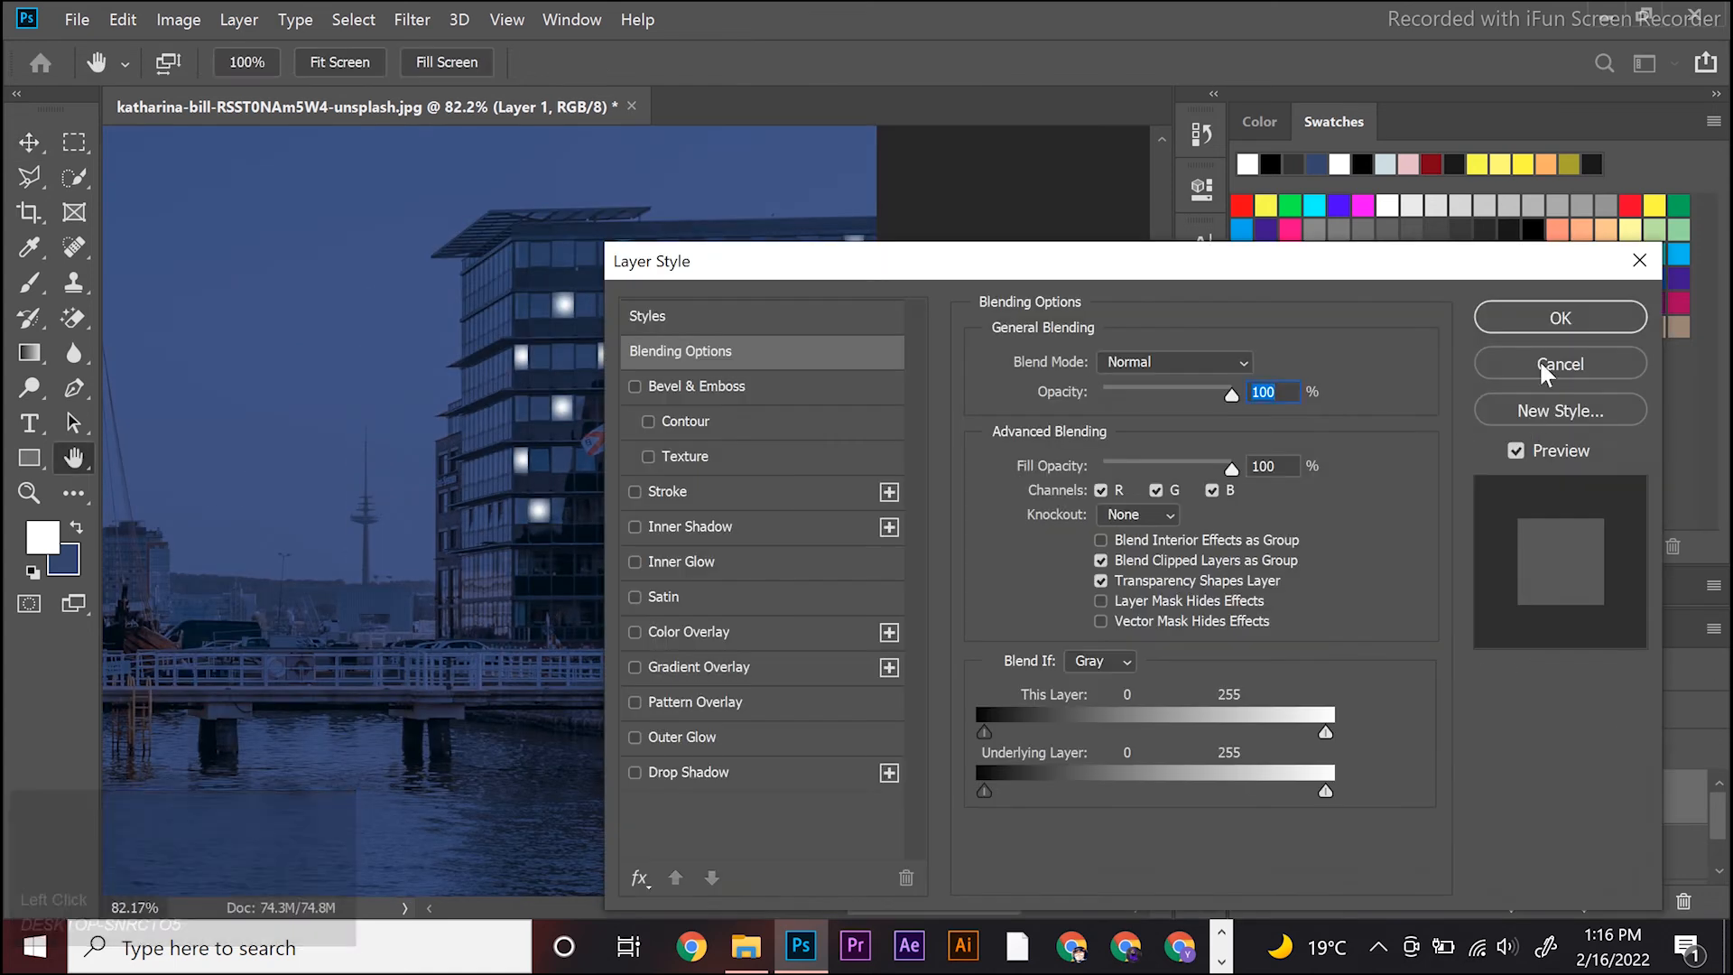
click(1556, 364)
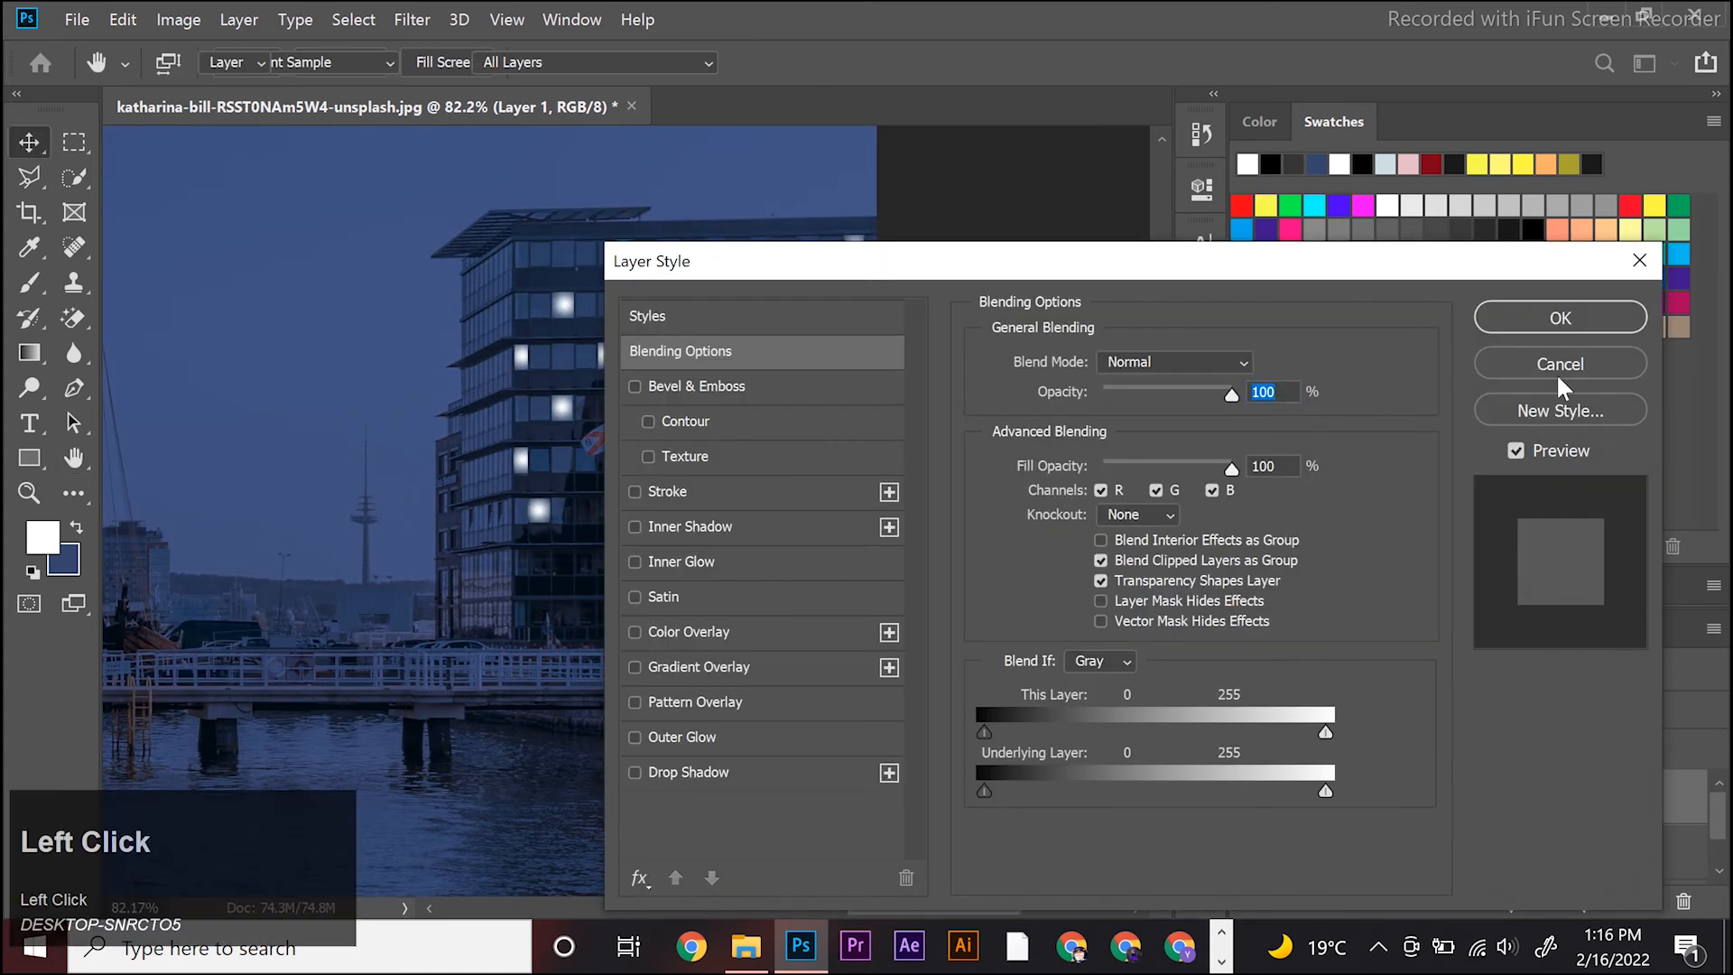
Step: Apply a Gaussian Blur with a 2.1-pixel radius to the window glows on Layer 1
click(447, 22)
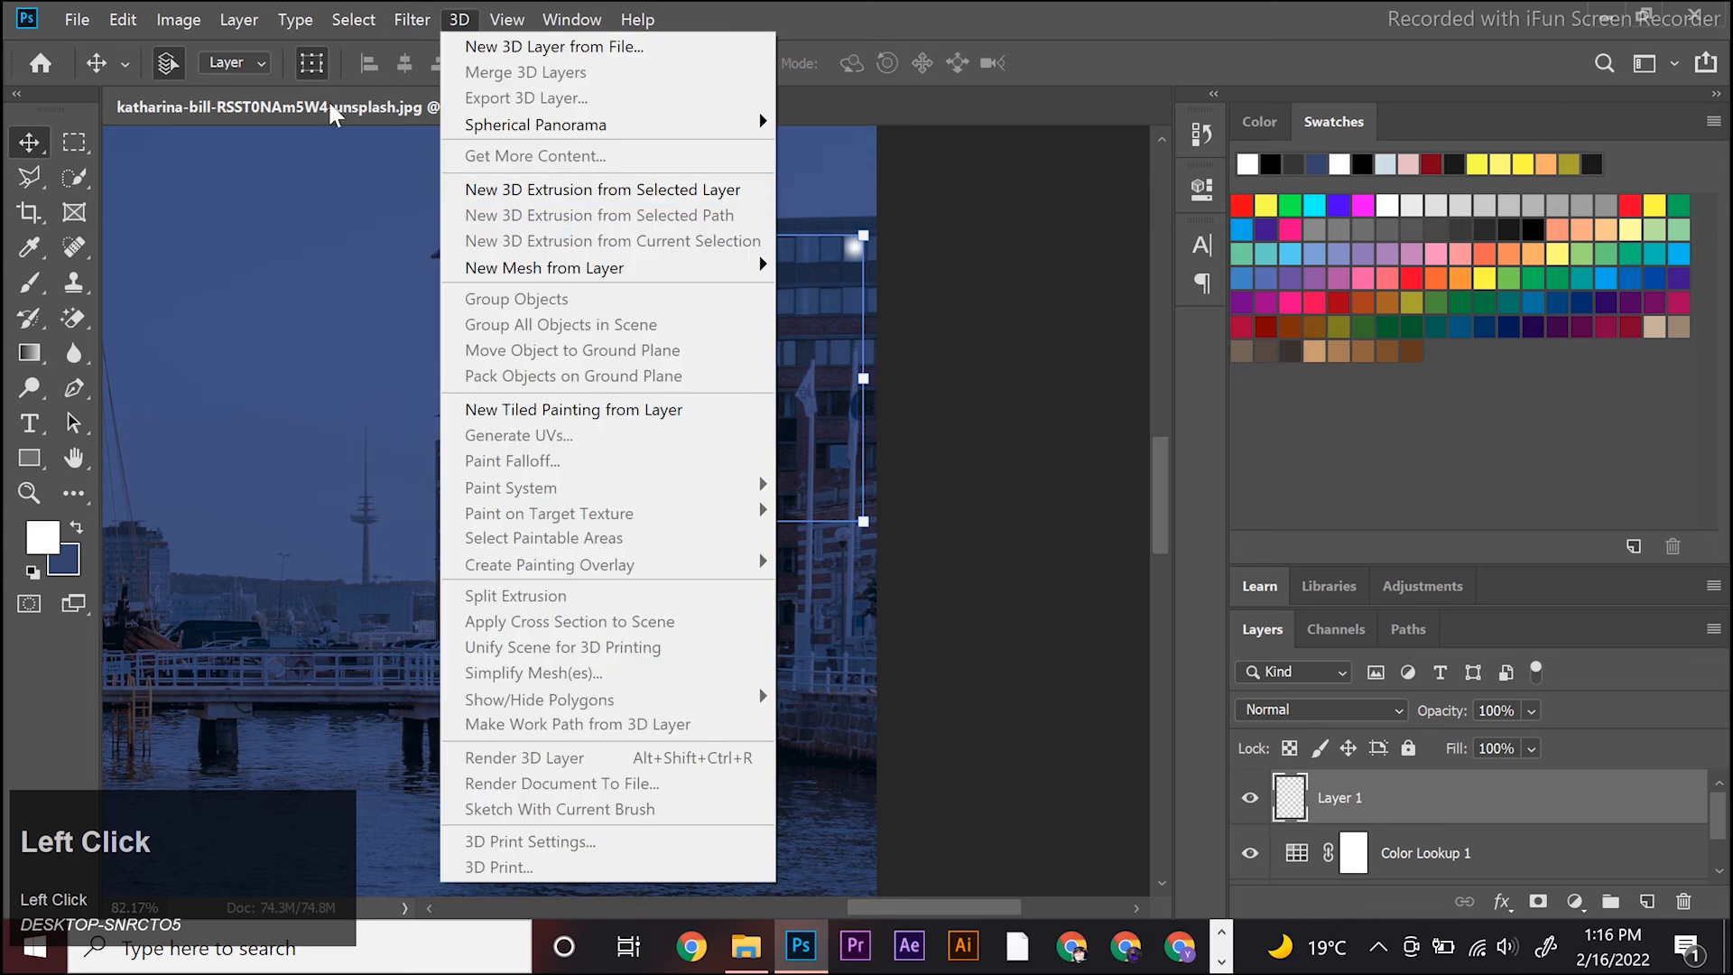
mouse_move(419, 19)
click(483, 311)
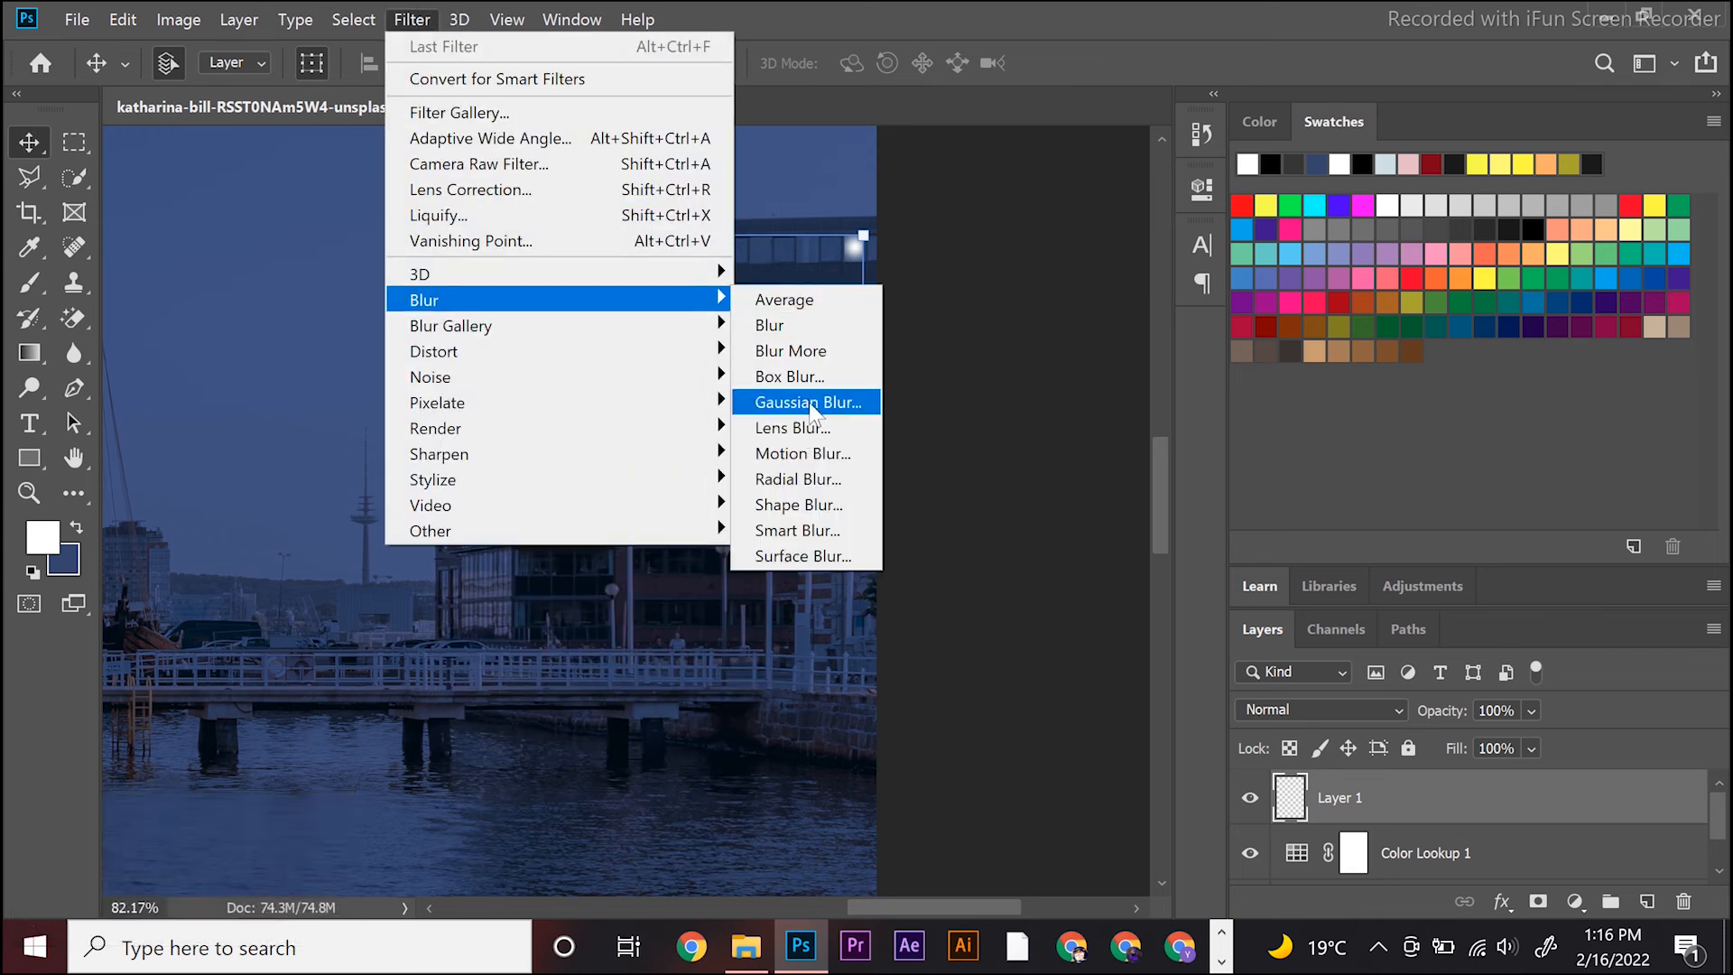
click(811, 404)
drag(318, 594, 310, 596)
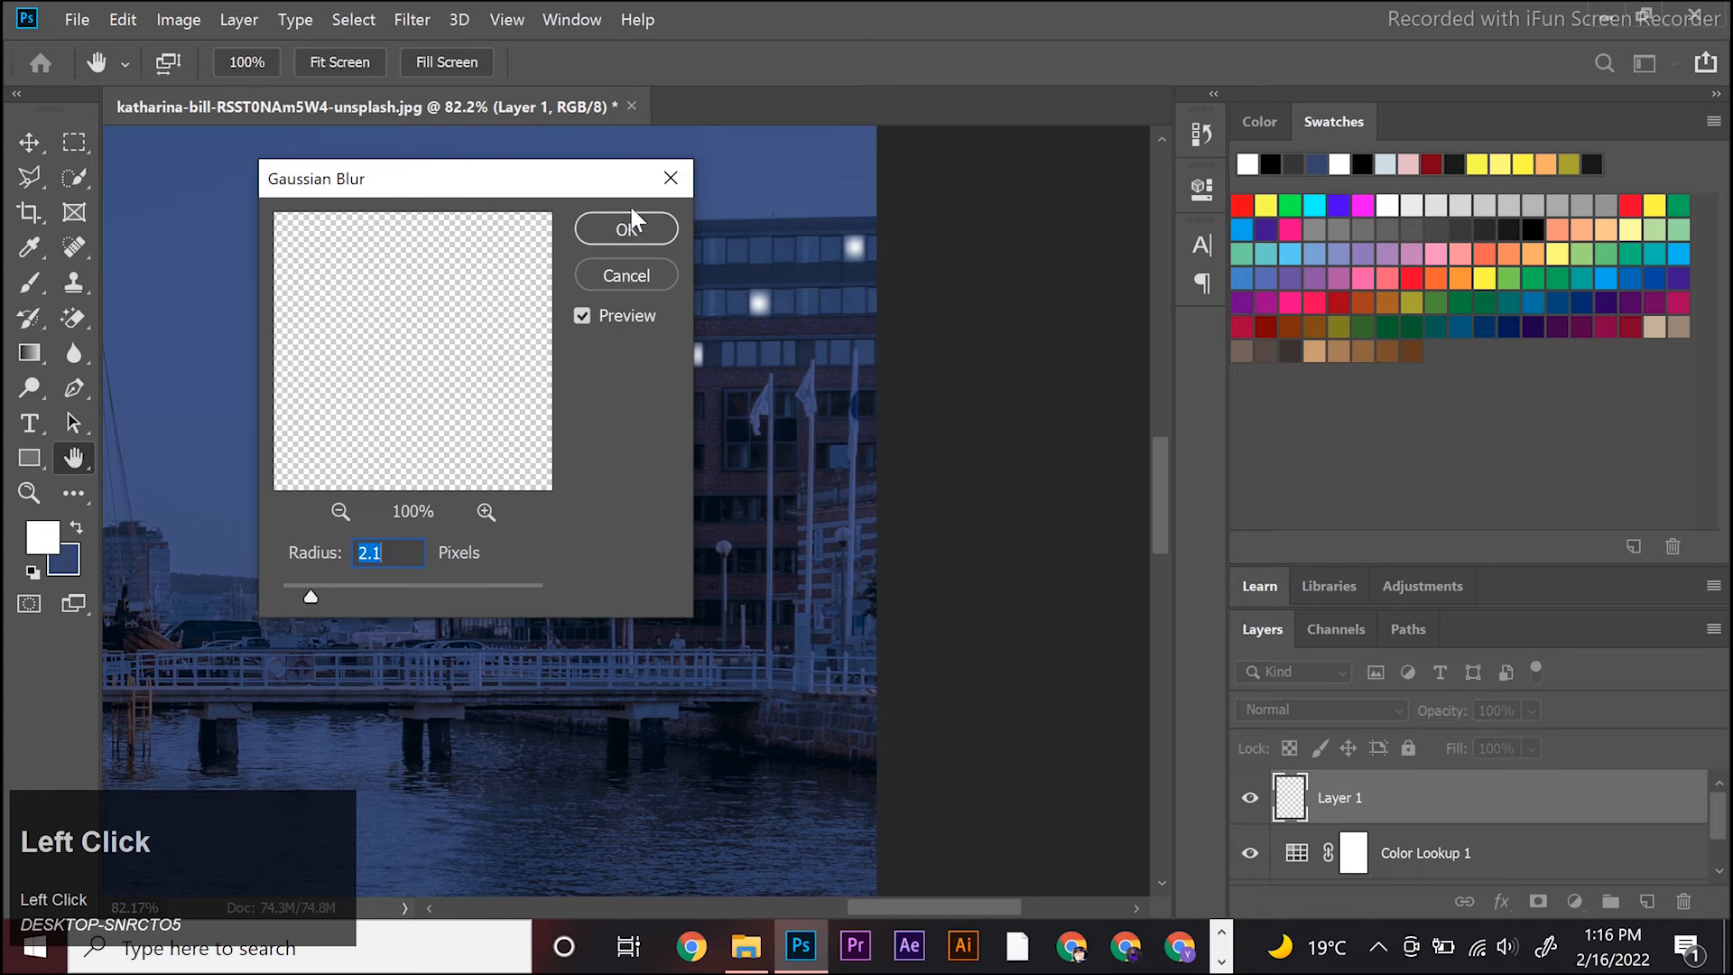
click(627, 230)
key(v)
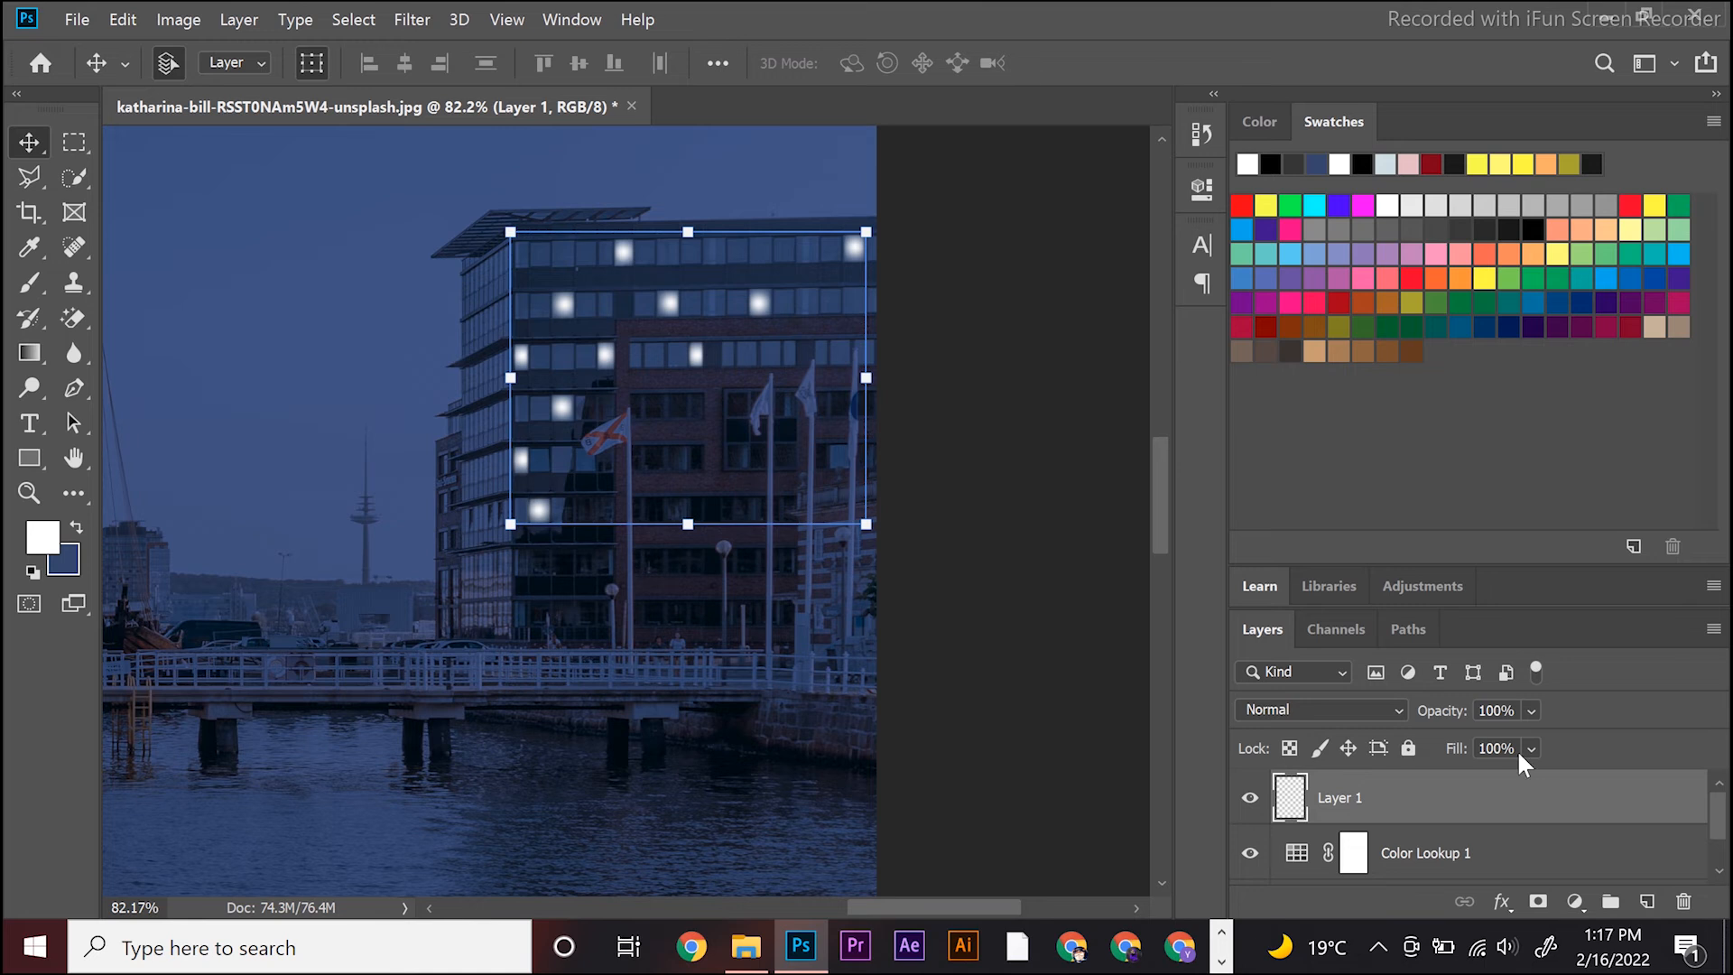
Step: Lower the opacity of the window-glow layer, Layer 1, to 60%
scroll(1505, 705, down, 19)
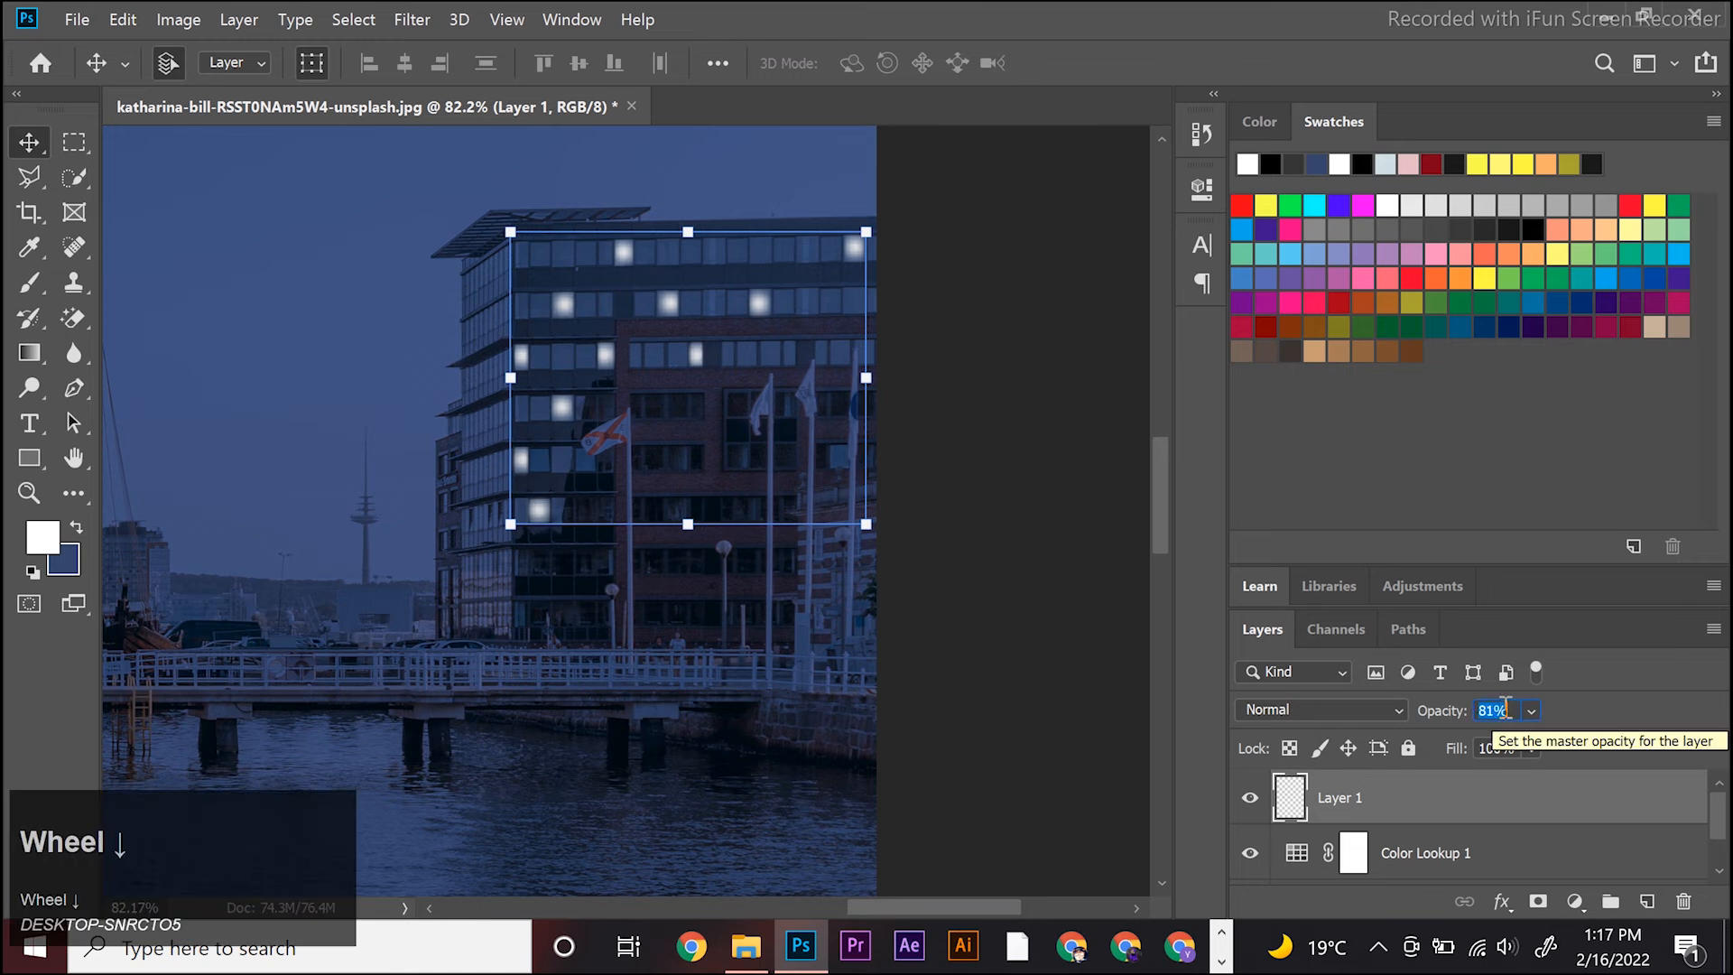
scroll(1508, 709, down, 4)
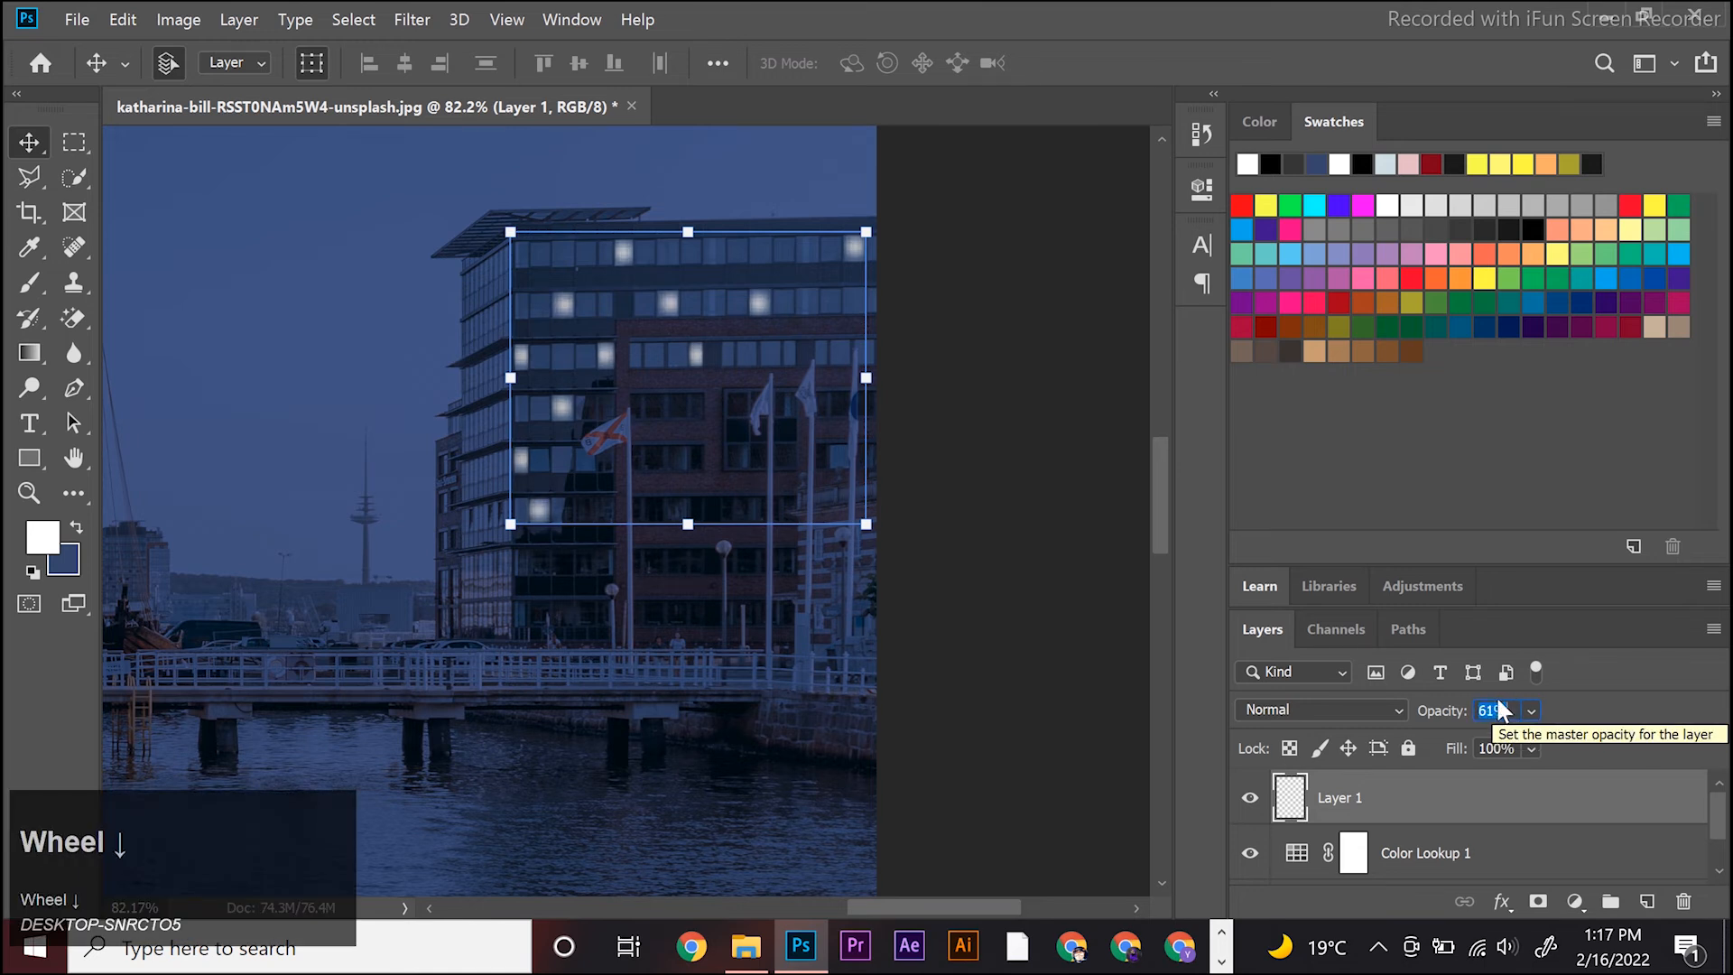
key(Return)
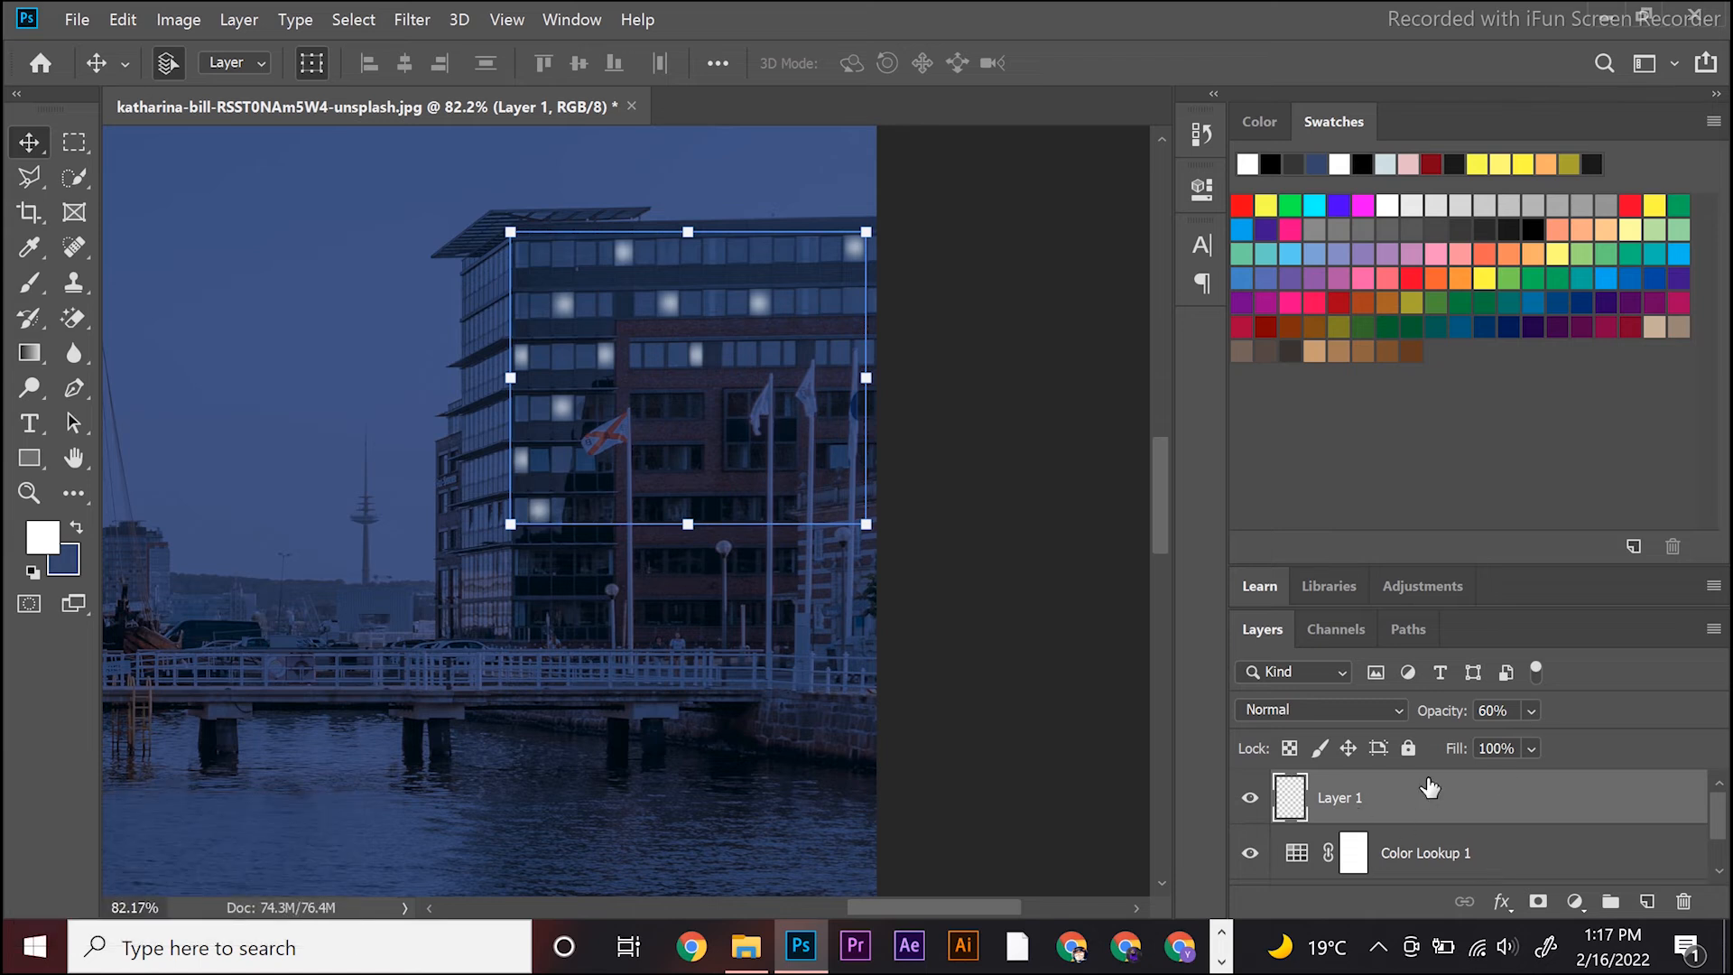
click(1702, 815)
scroll(1445, 804, down, 2)
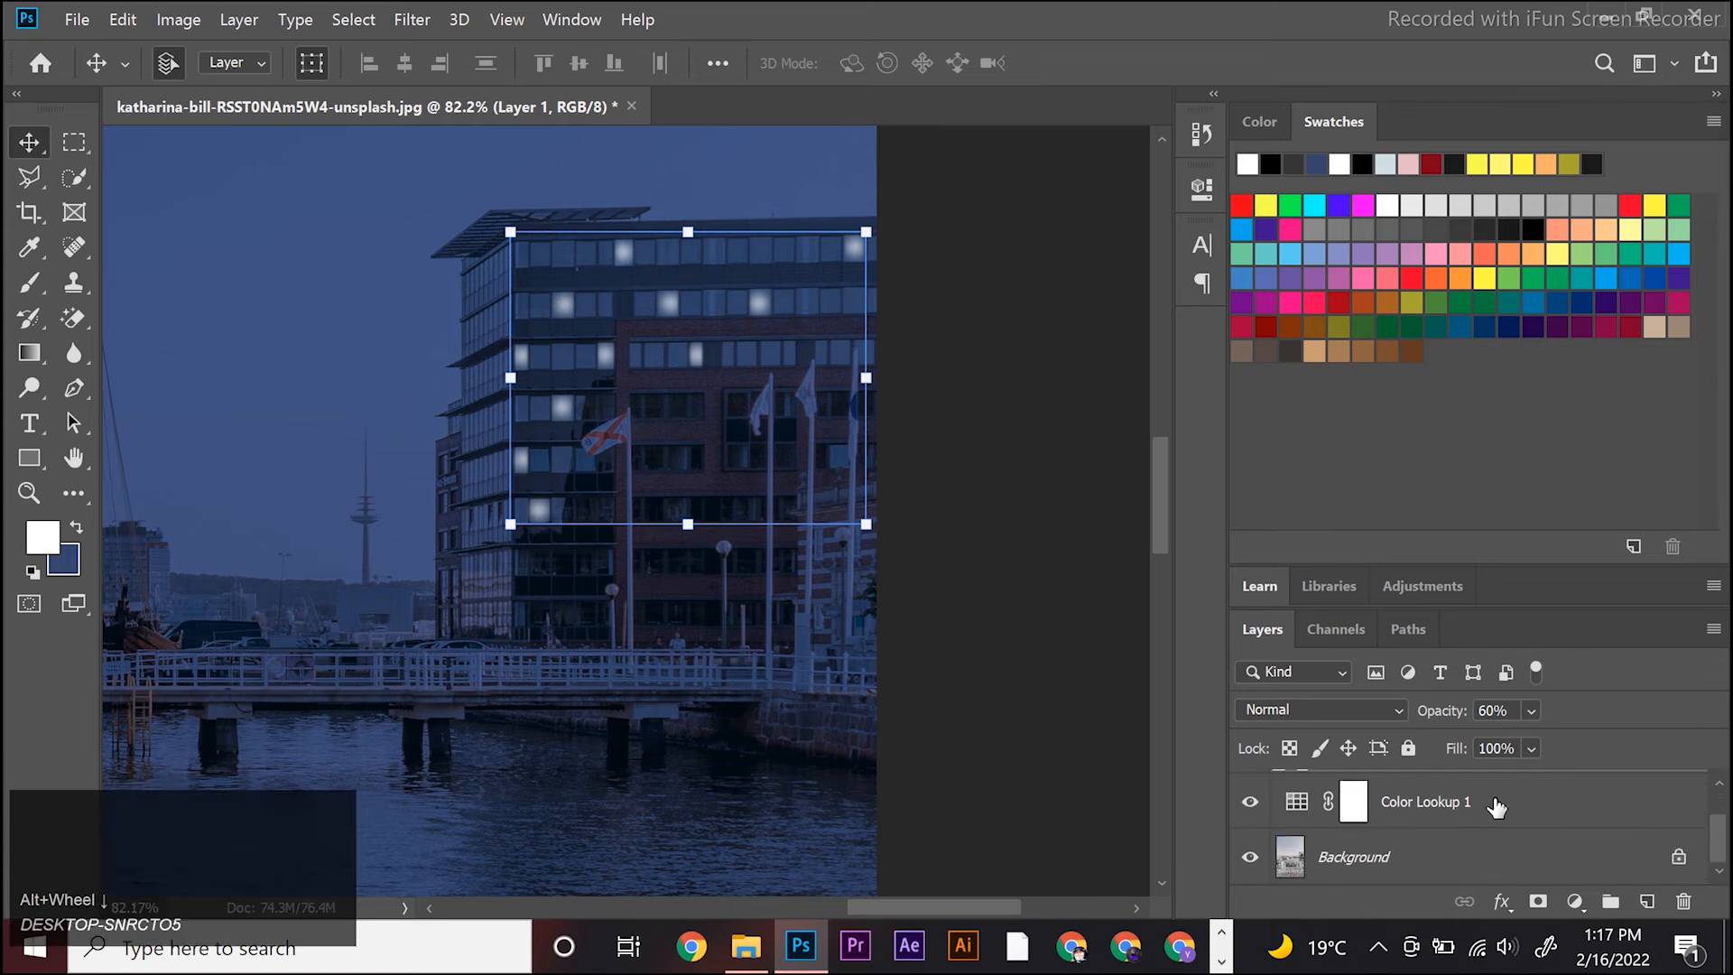
scroll(1390, 817, up, 2)
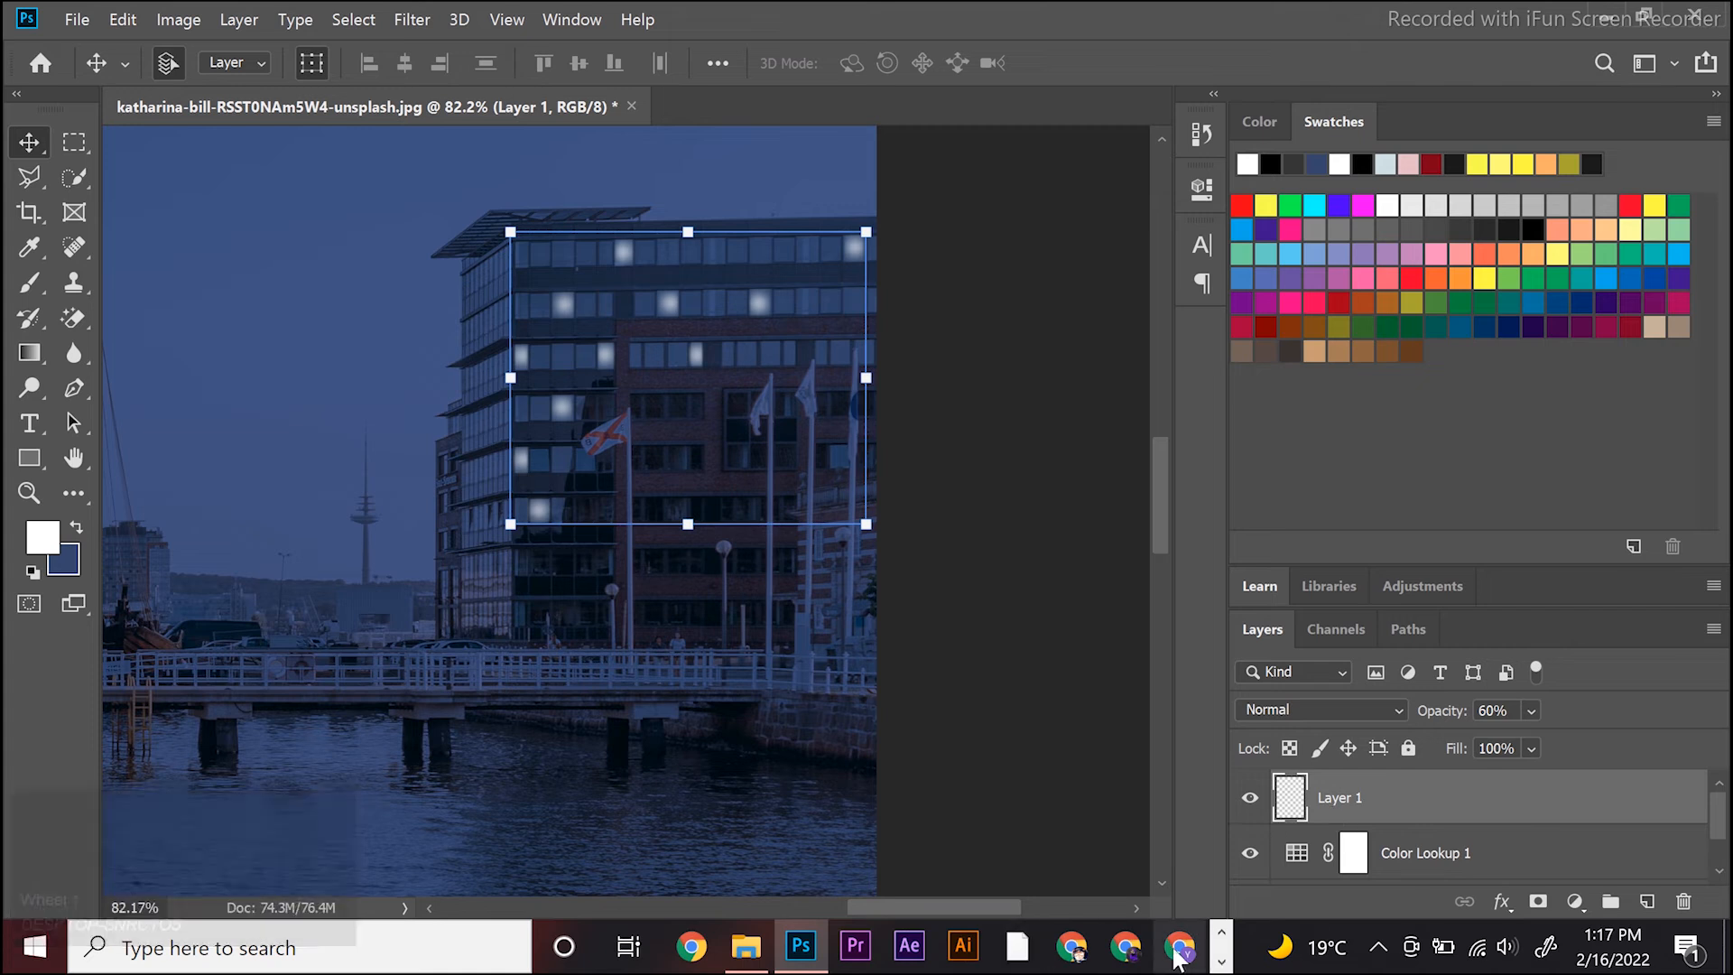
click(1220, 962)
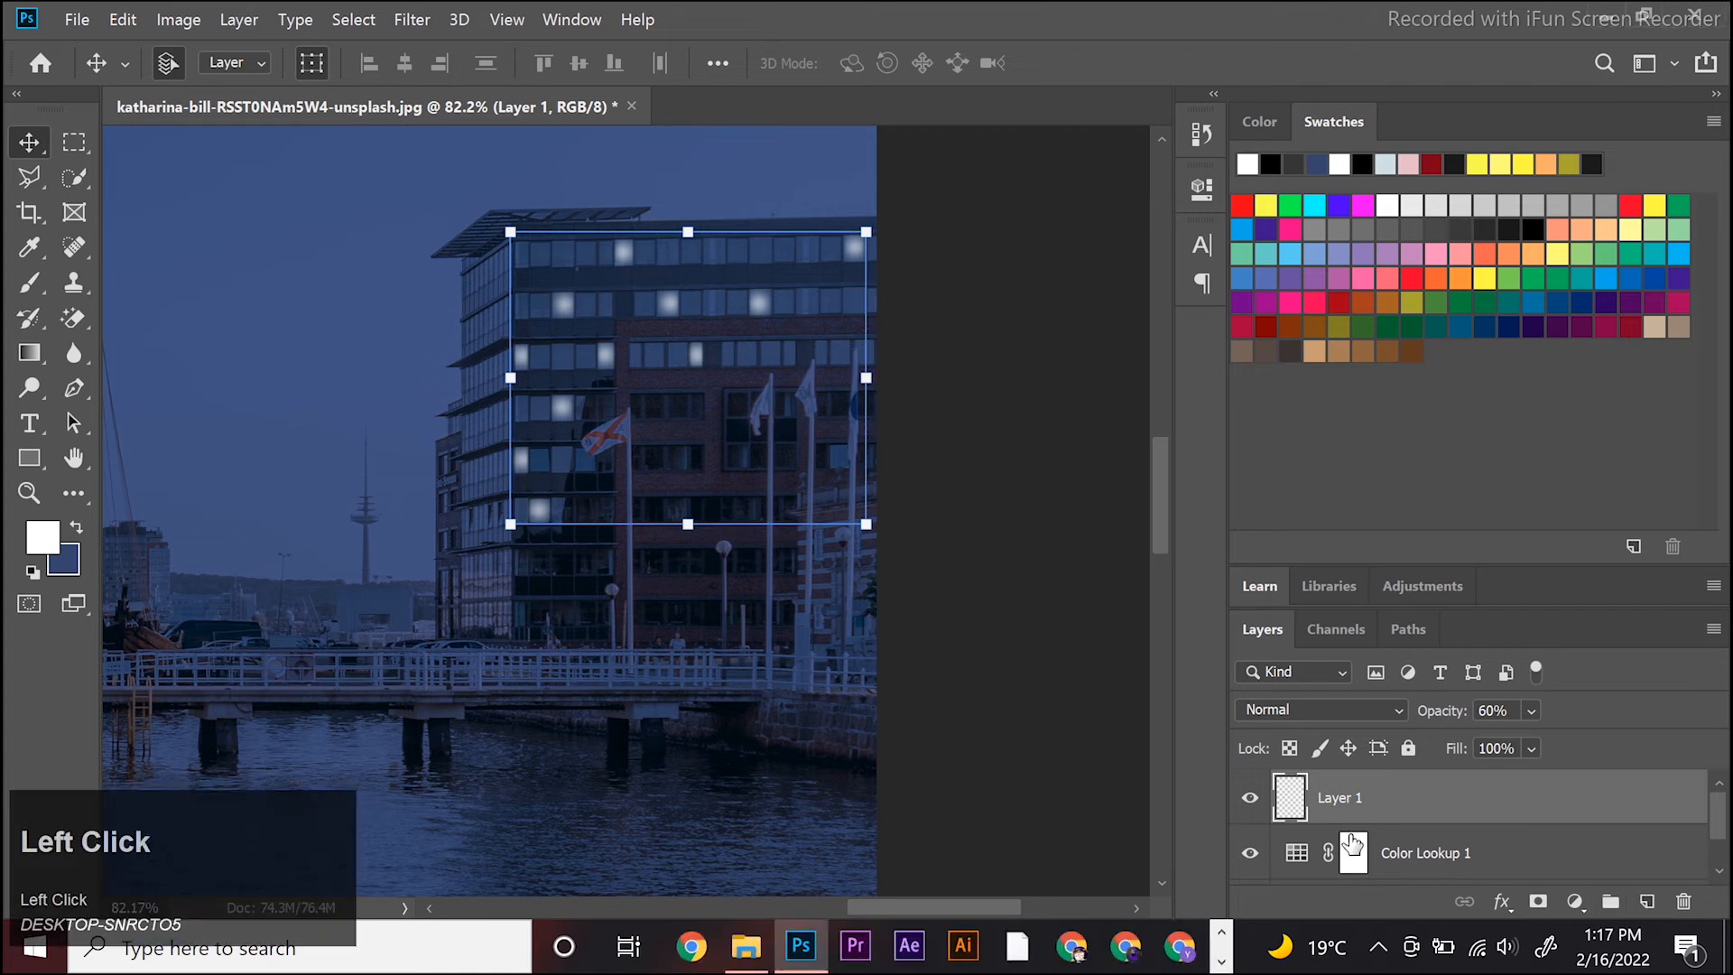
Step: Duplicate the Color Lookup 1 adjustment layer and place the copy above Layer 1
drag(1400, 858, 1648, 902)
mouse_move(1669, 828)
mouse_down()
mouse_move(1548, 809)
mouse_move(1526, 784)
mouse_move(1681, 841)
mouse_up()
drag(1532, 855, 1494, 793)
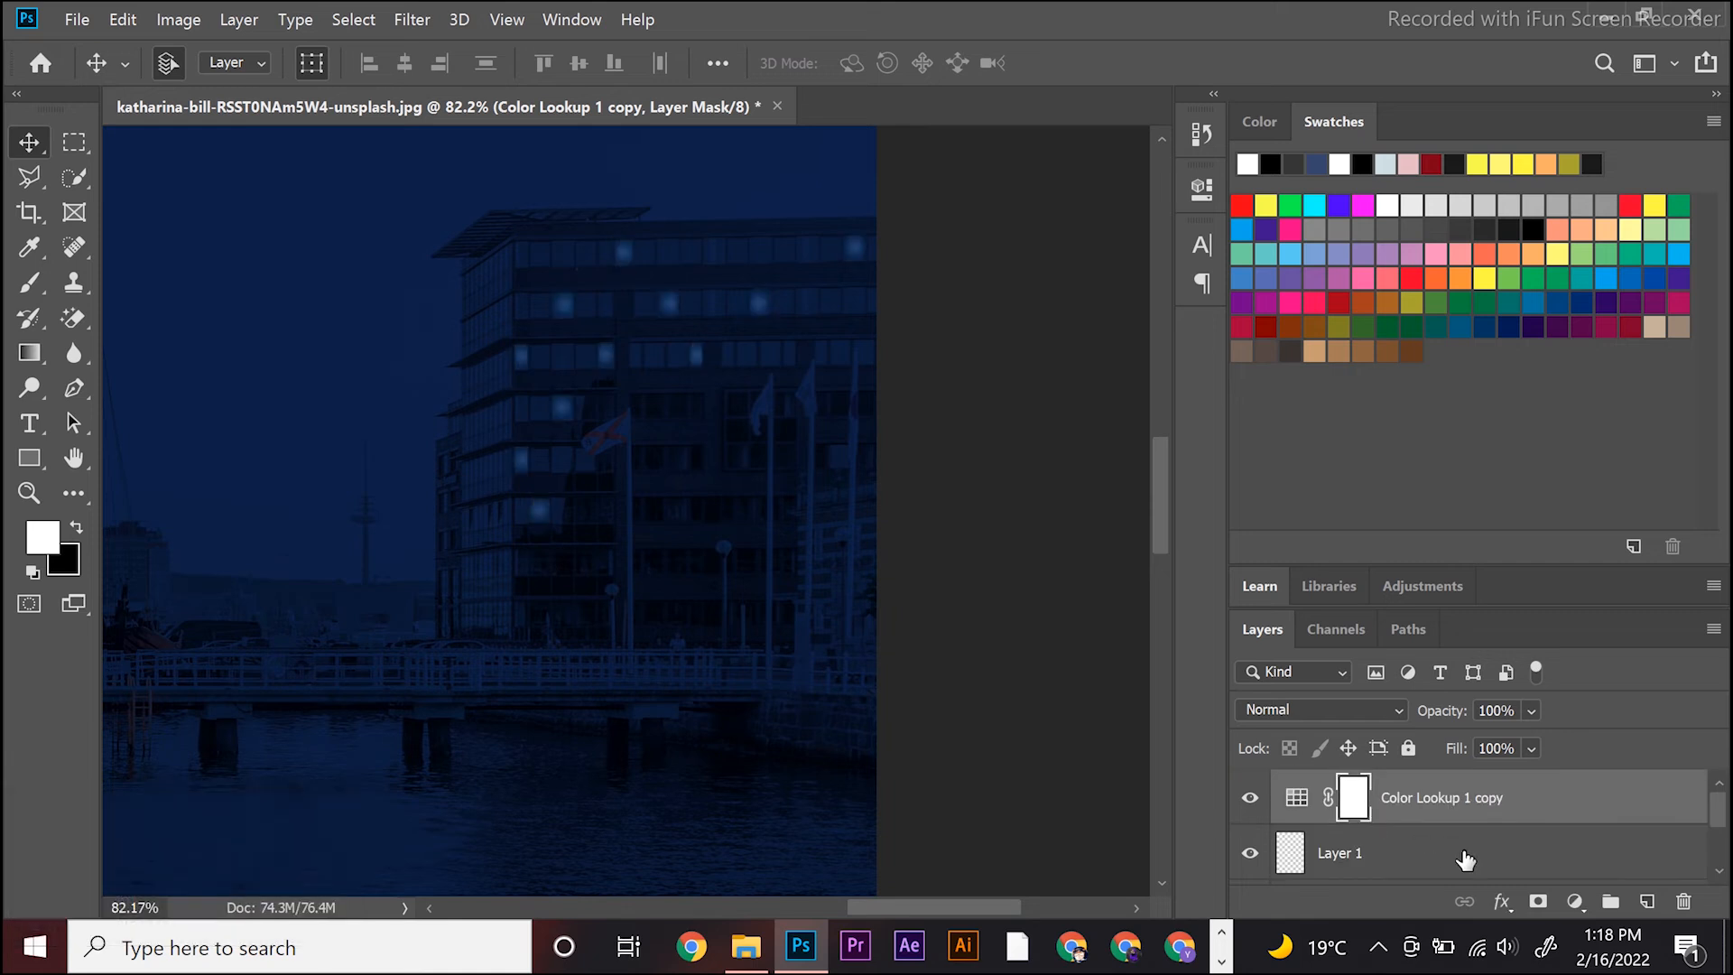
Step: Set the opacity of the duplicated Color Lookup layer to 55%
click(1496, 712)
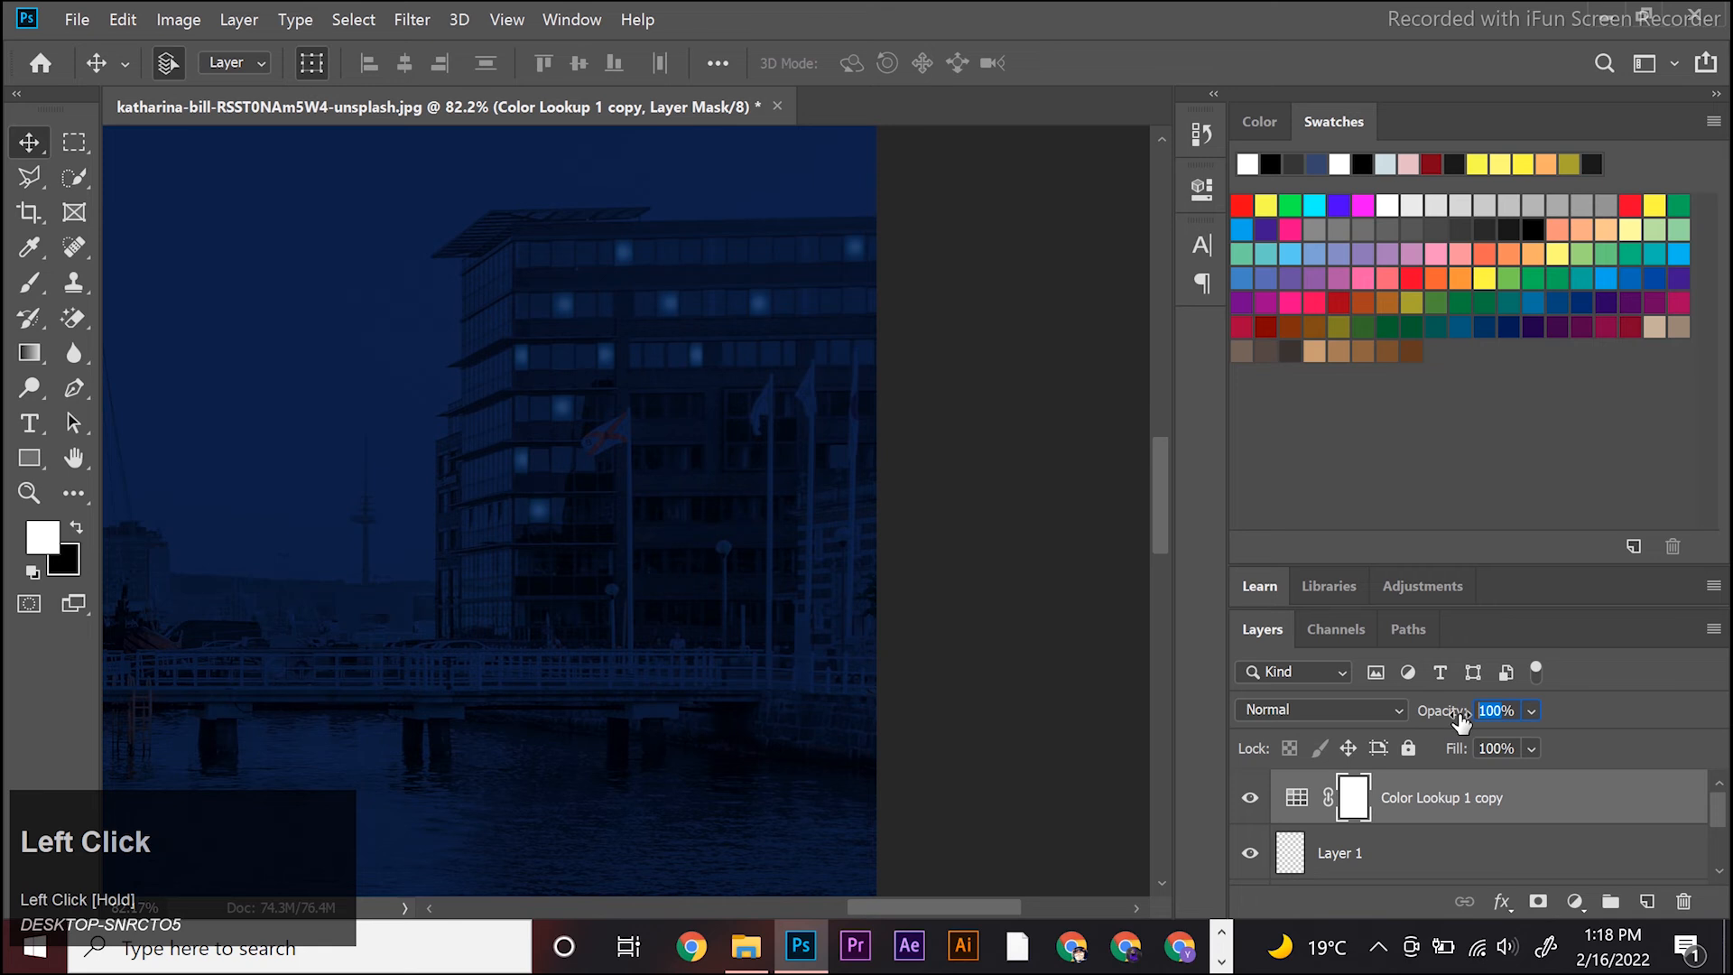
text(55)
key(Return)
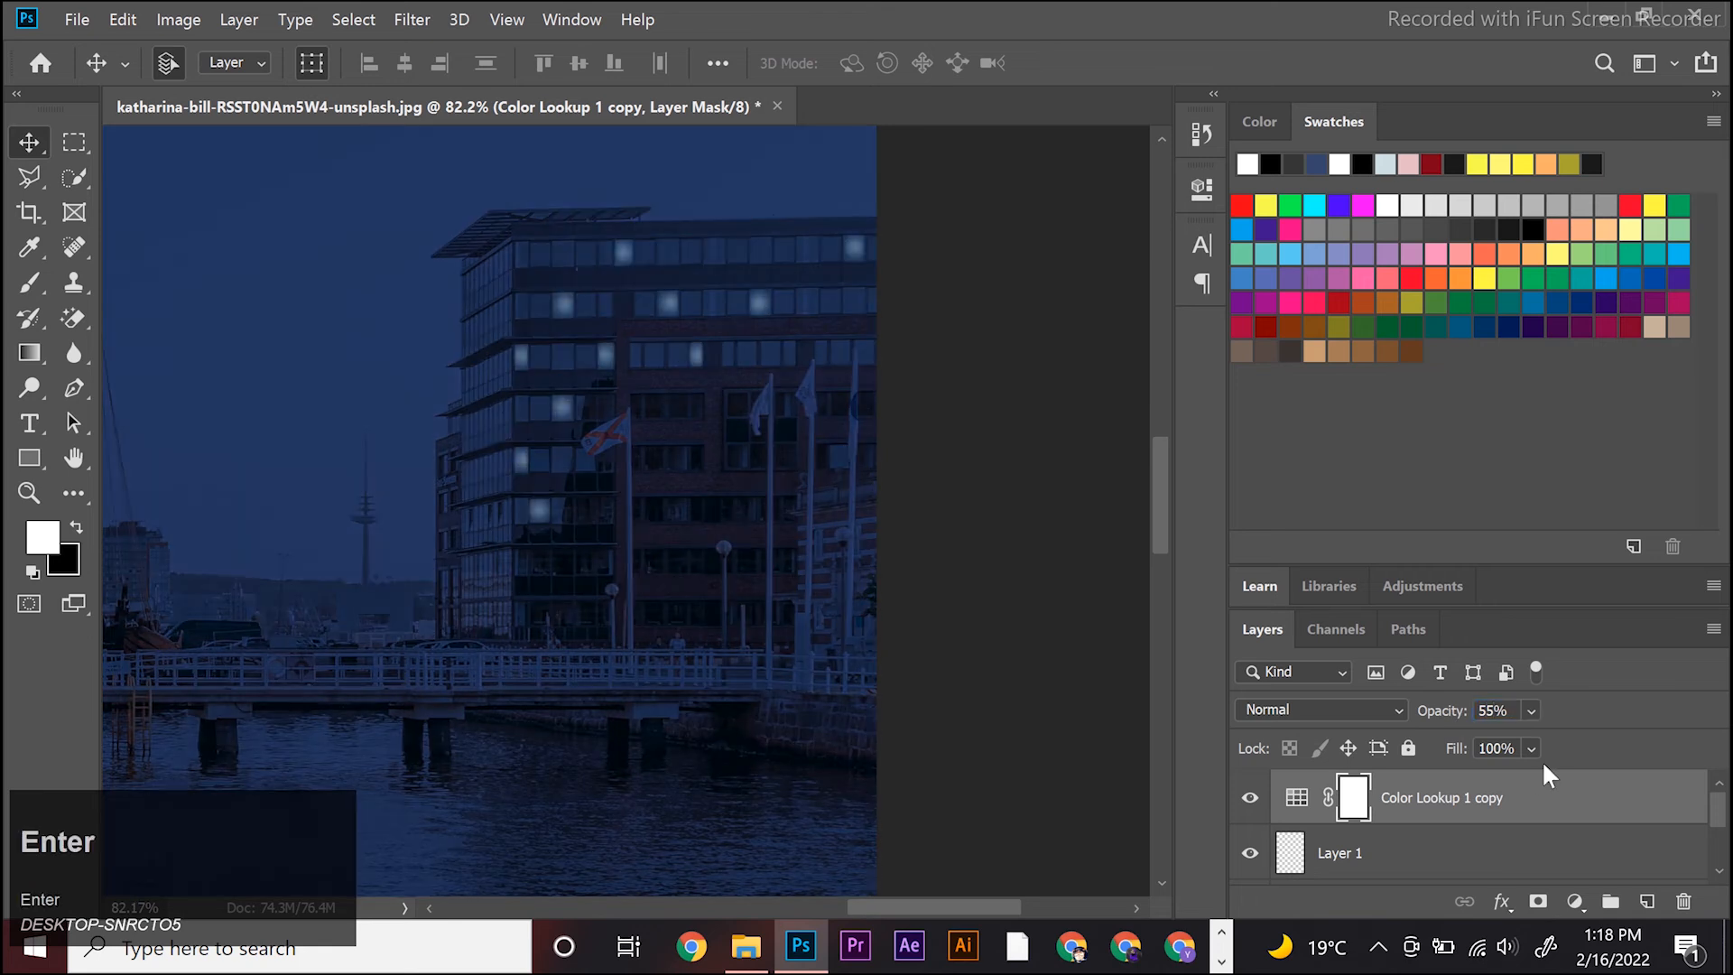
Step: Open the campfire photo chuttersnap-rLm4Wq96h_0-unsplash from the Downloads folder
key(ctrl+o)
click(420, 217)
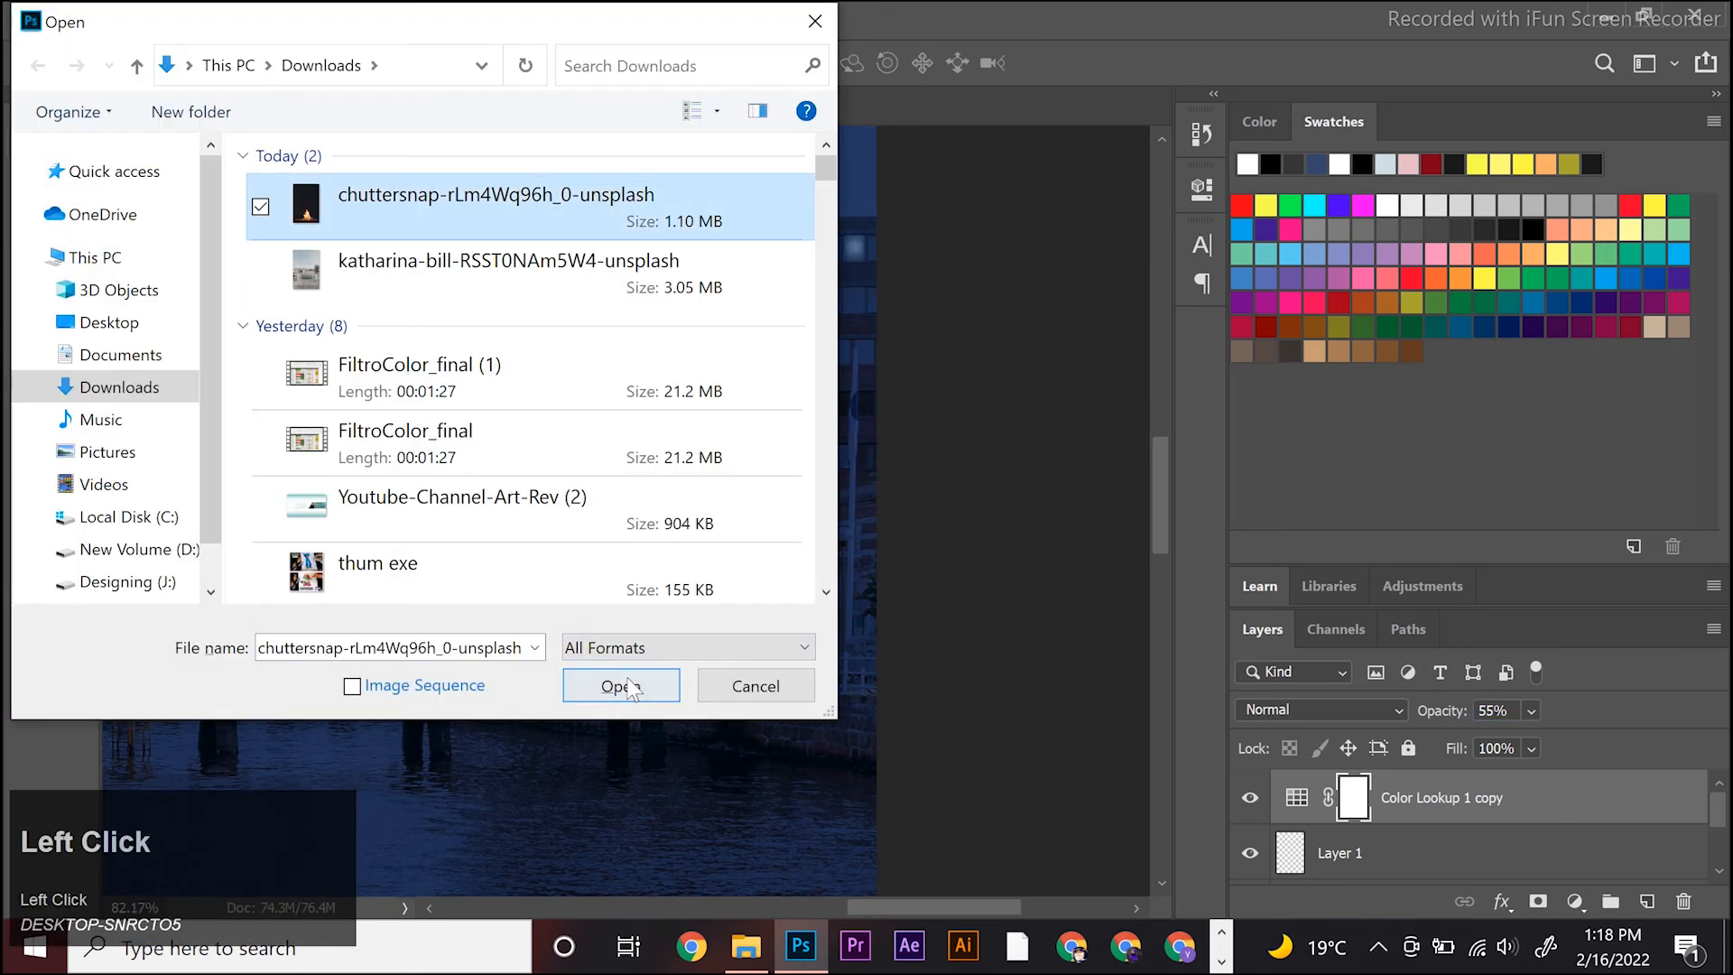
click(619, 683)
alt+scroll(718, 637, down, 3)
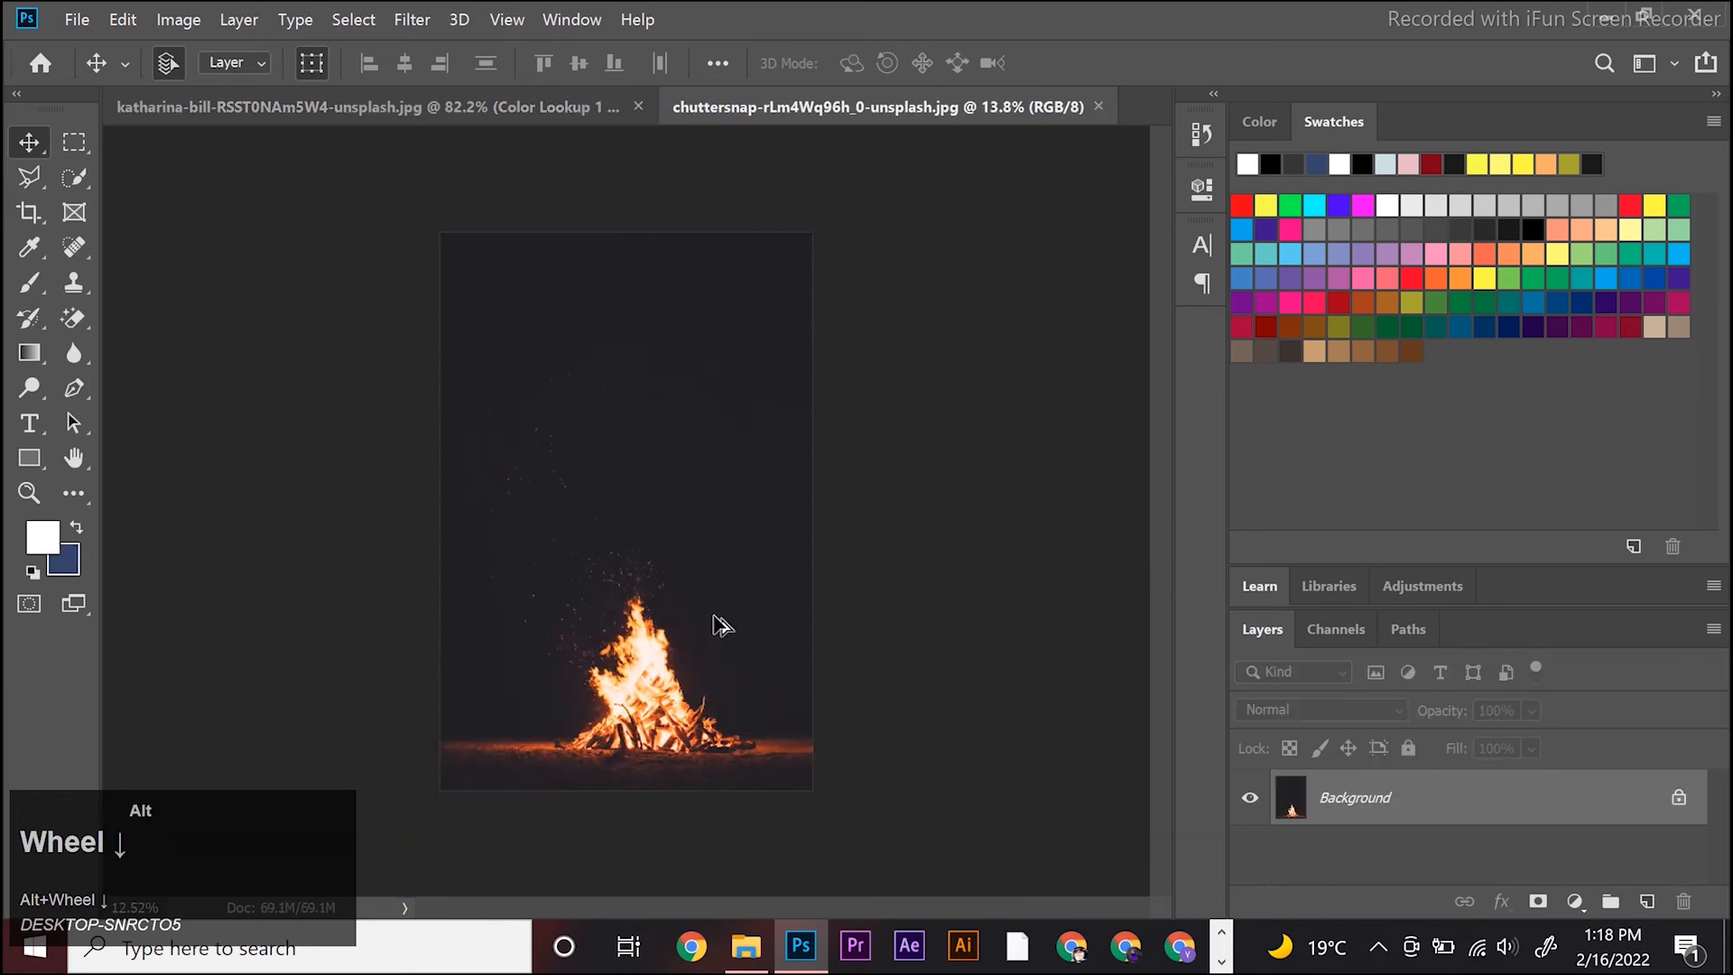
Step: Unlock the campfire photo's background layer and copy it into the harbour document as a new layer
click(1679, 797)
drag(572, 620, 611, 589)
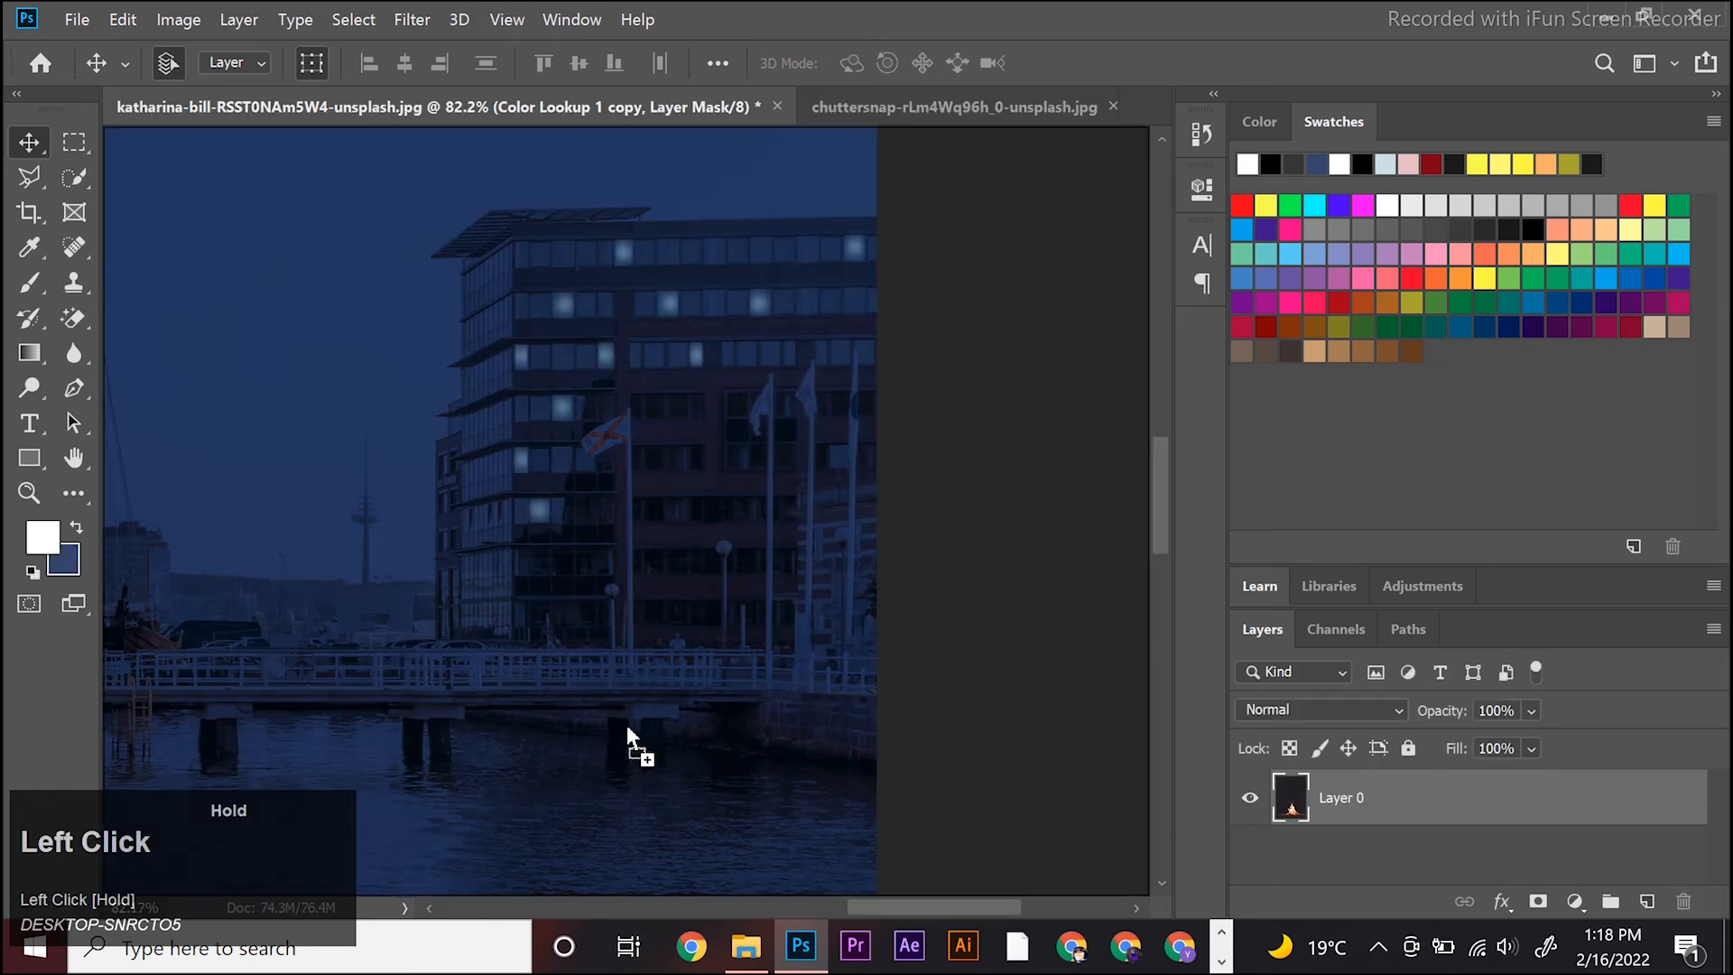
drag(626, 724, 632, 713)
Step: Move the campfire layer over the harbour photo and scale it up to cover the whole canvas
alt+scroll(636, 708, down, 2)
alt+scroll(640, 702, down, 4)
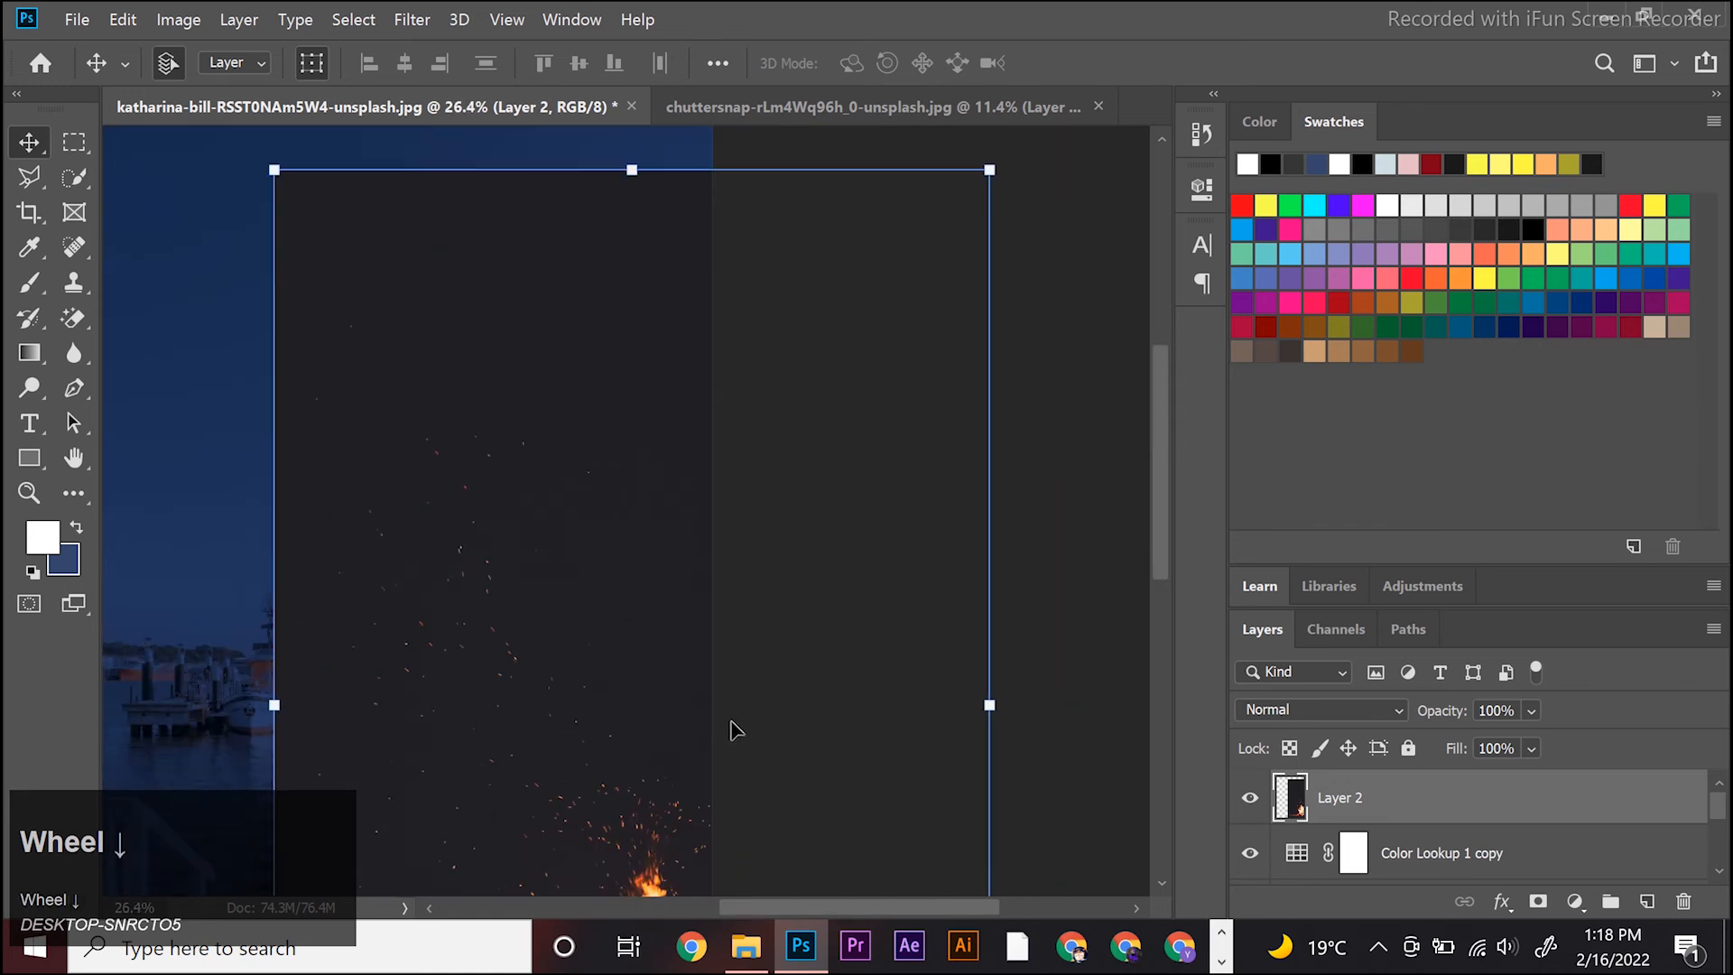
drag(780, 724, 618, 719)
drag(831, 526, 841, 521)
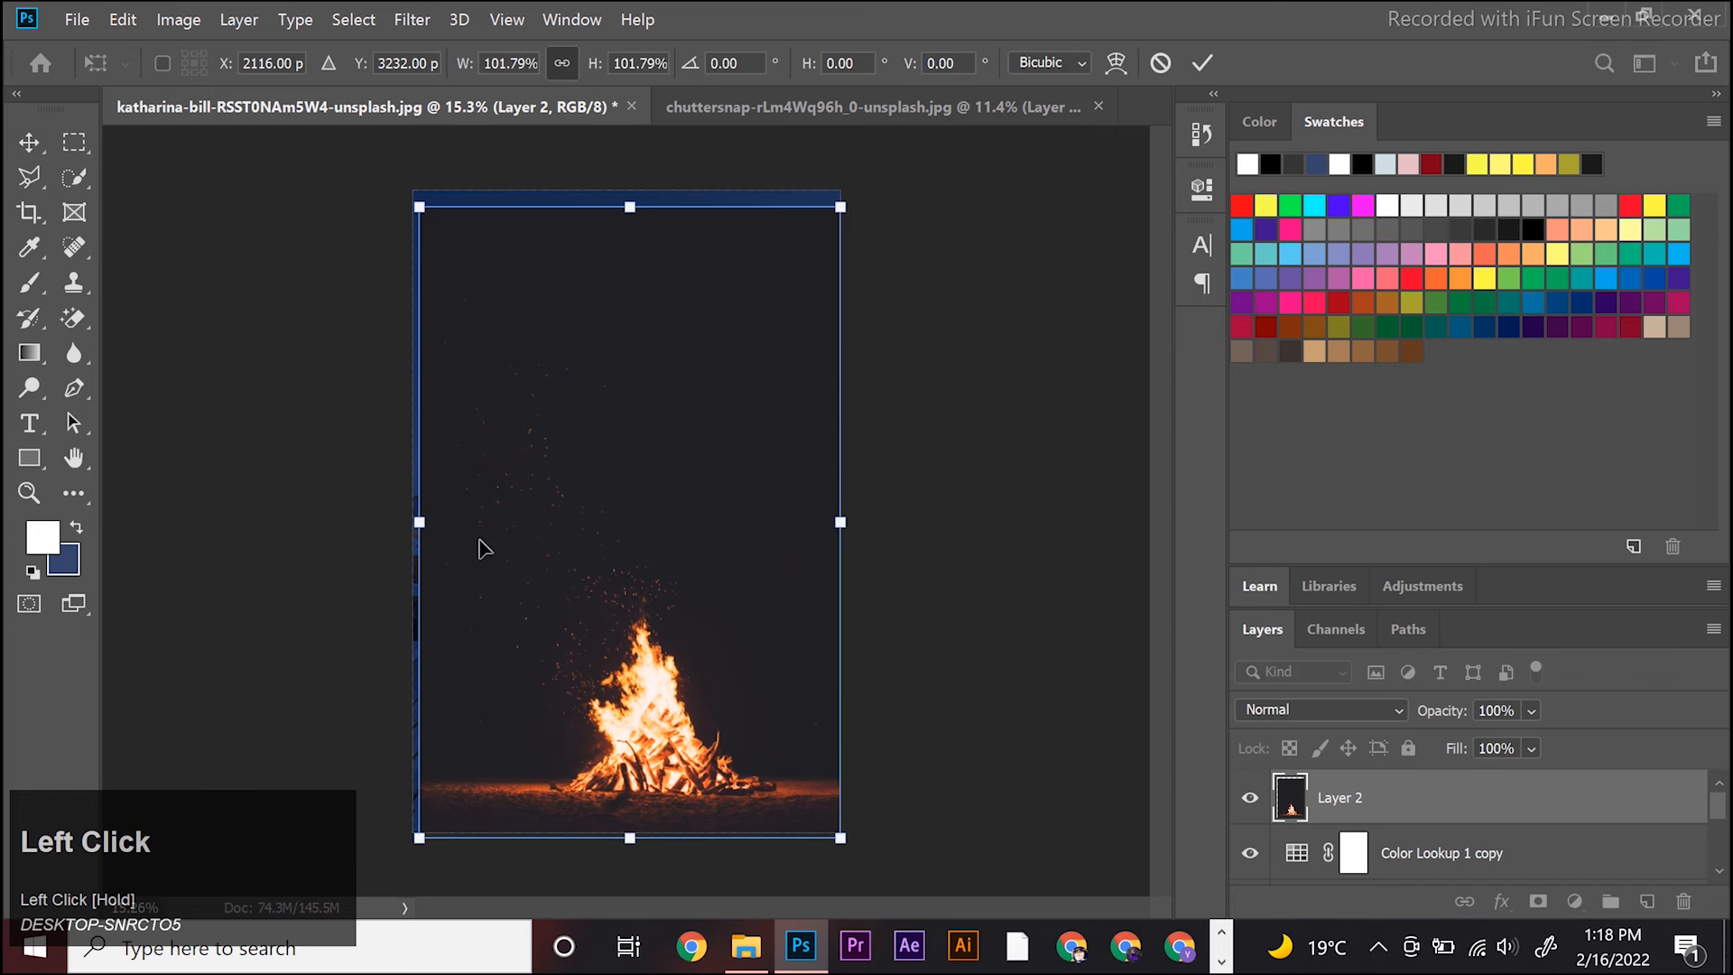
drag(420, 522, 509, 563)
key(Return)
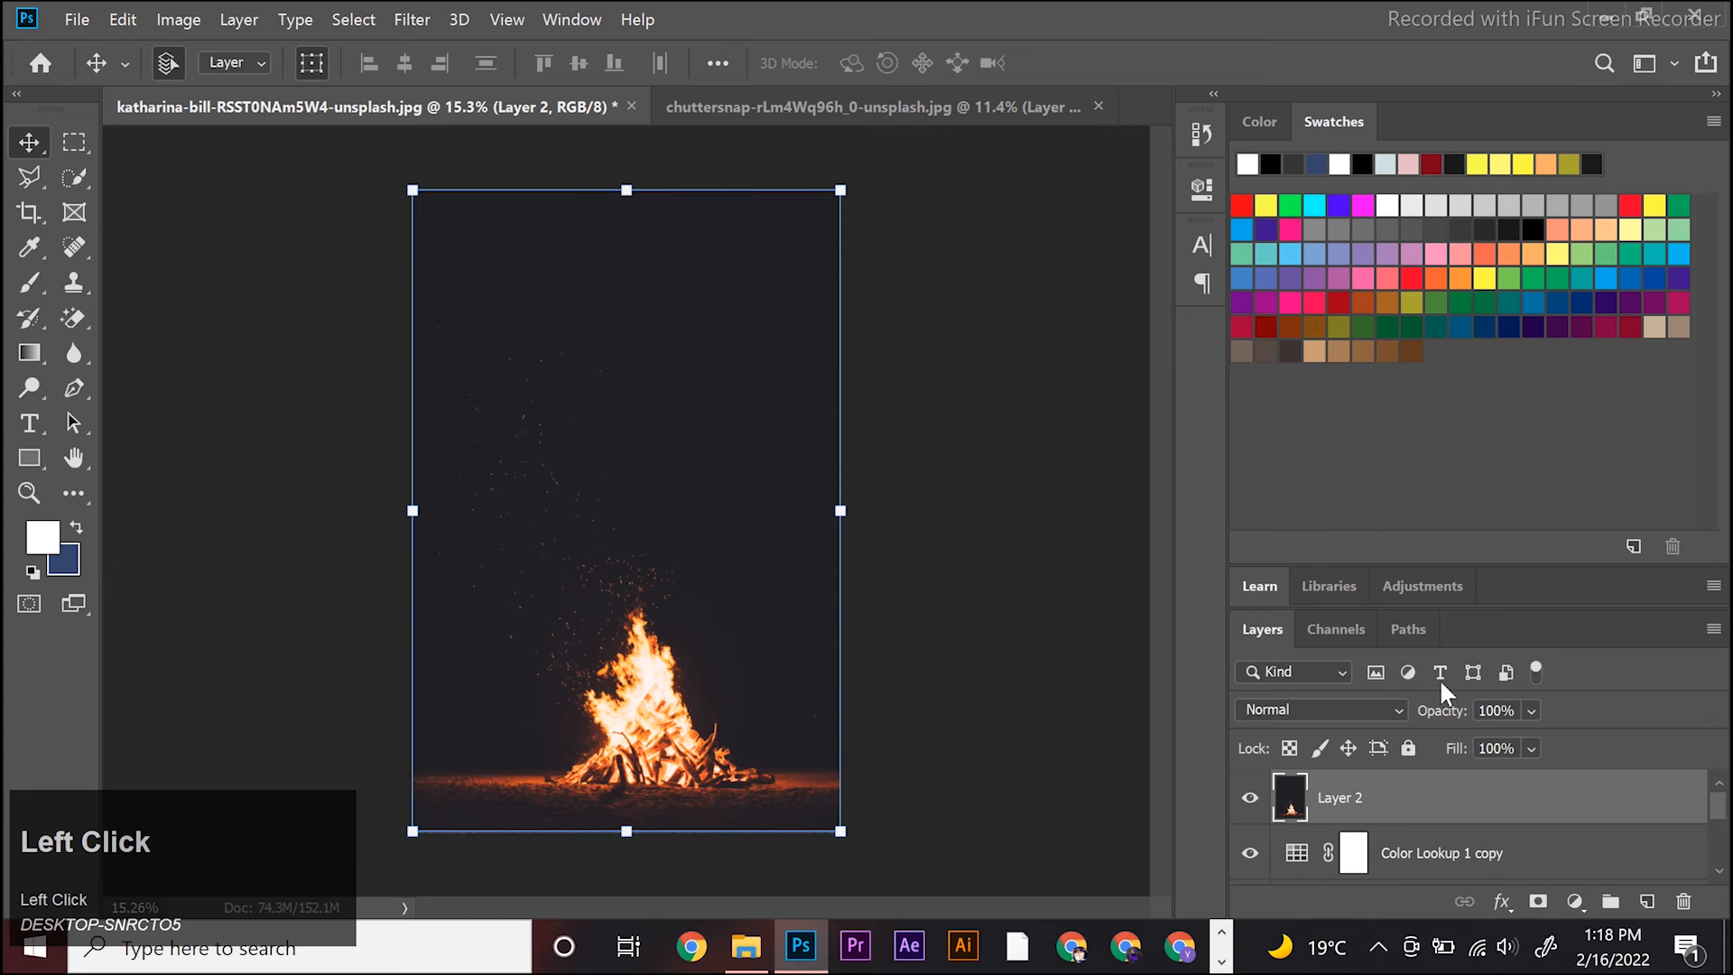
Step: Set the campfire layer's blend mode to Screen
click(1379, 712)
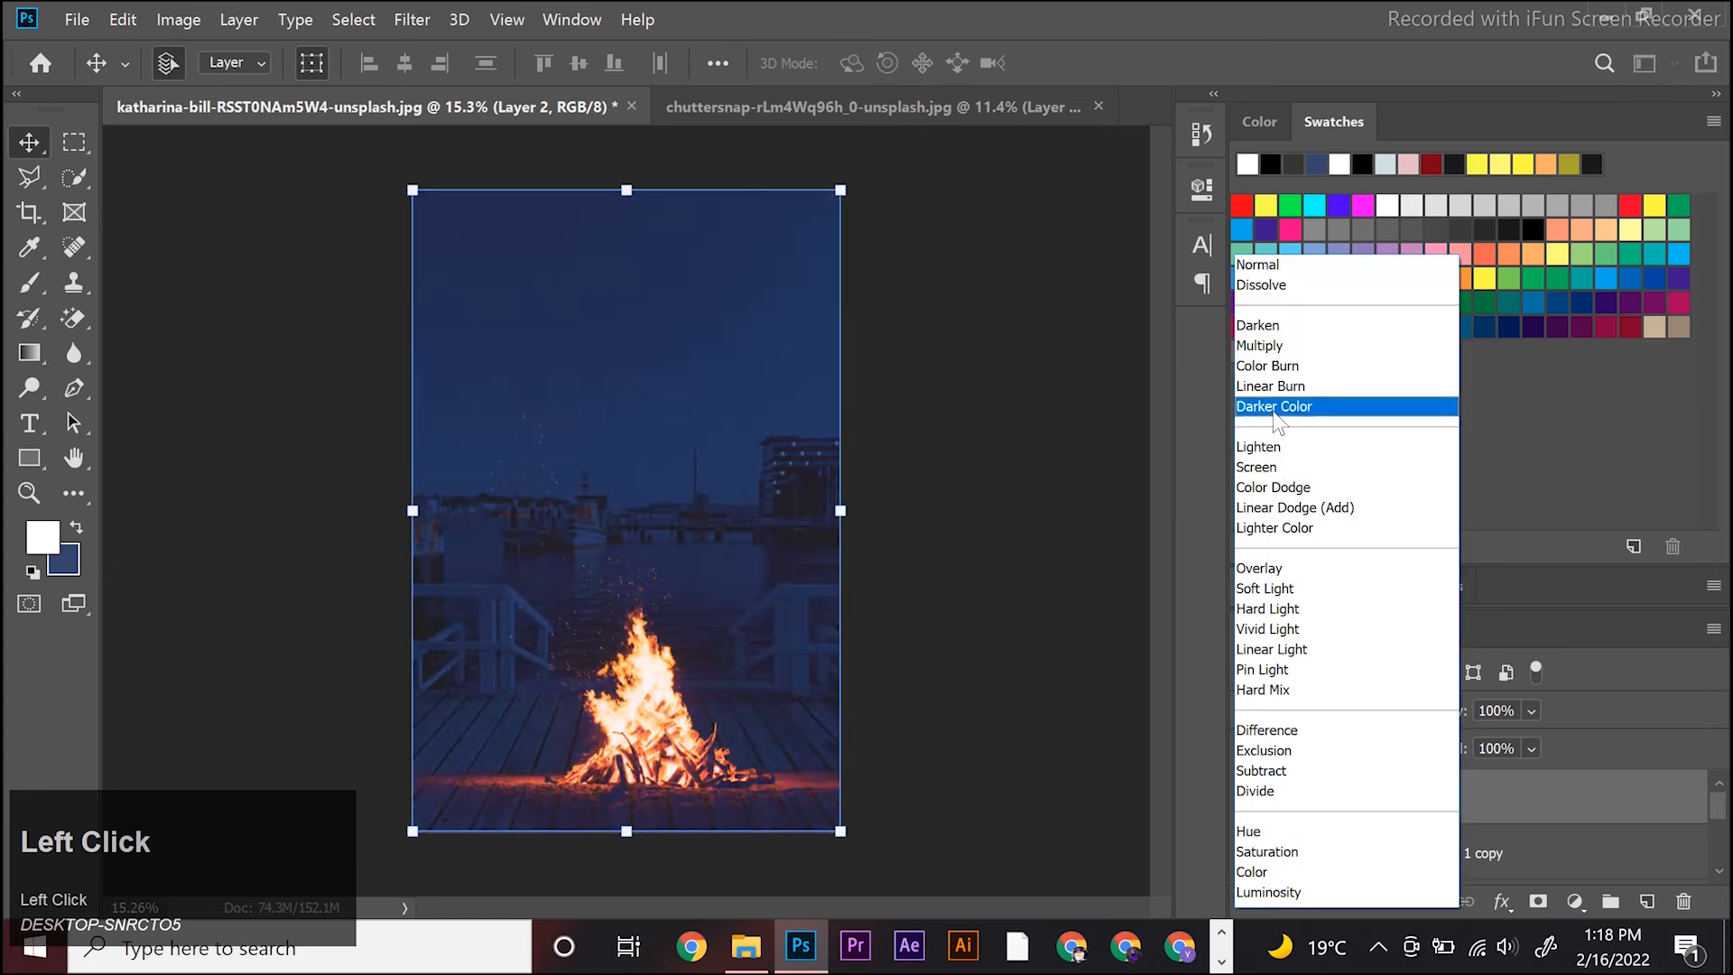
click(1268, 467)
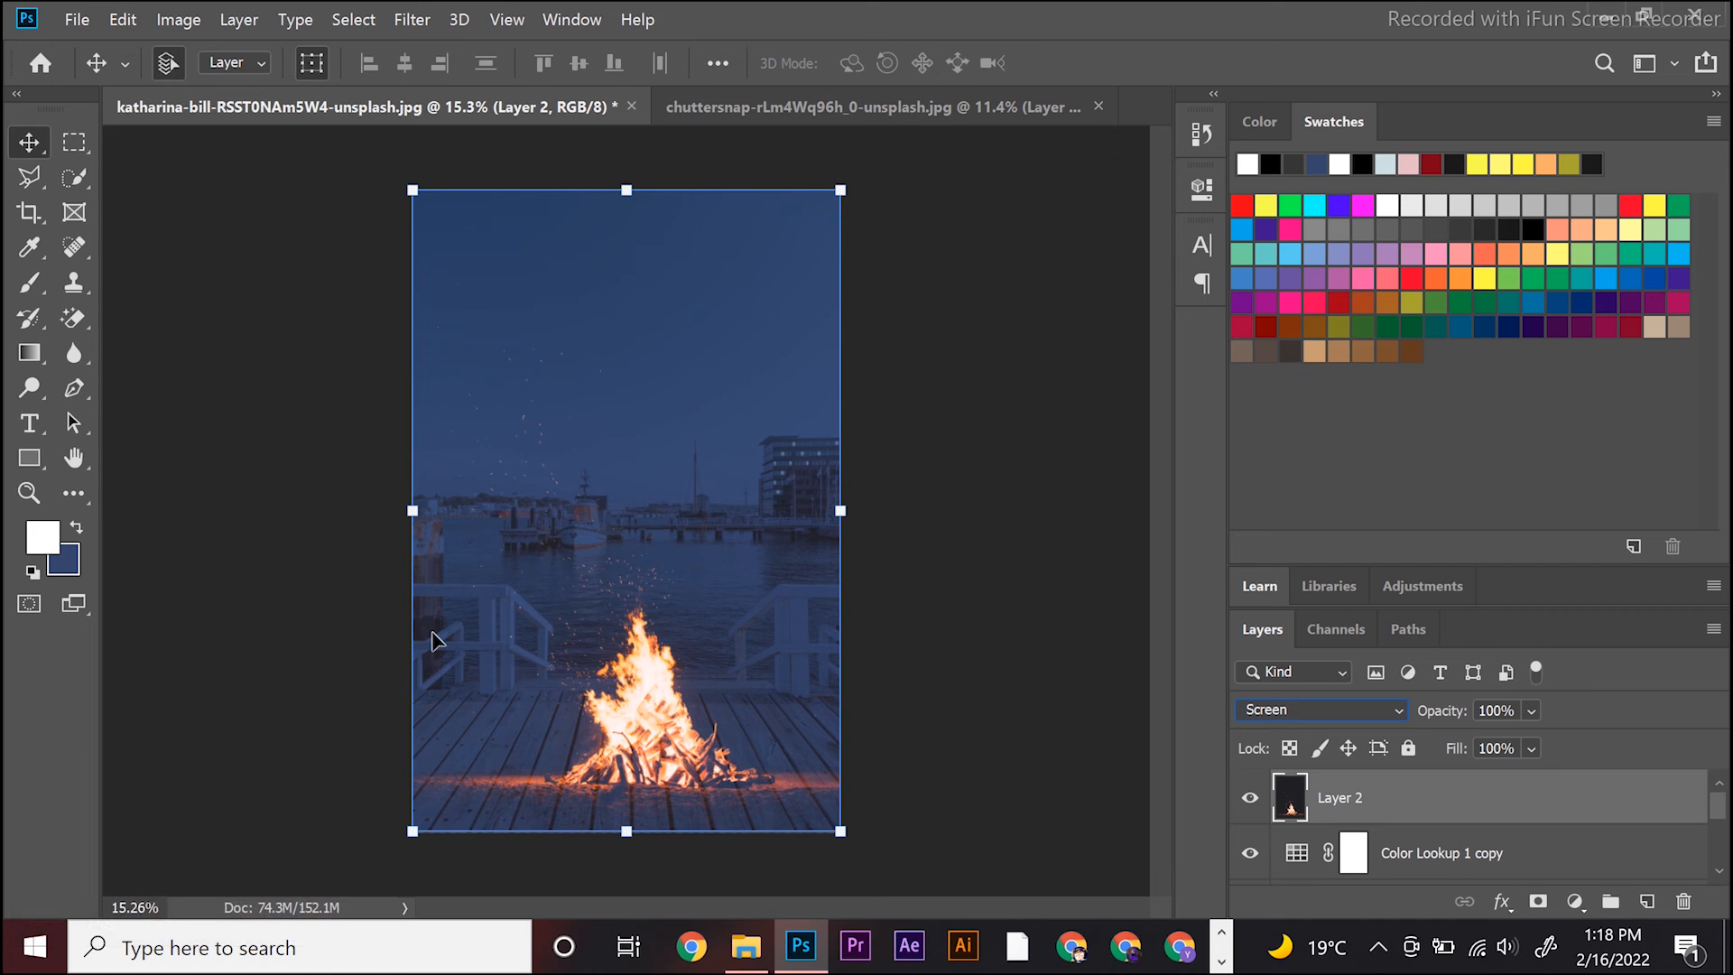
ctrl+click(433, 632)
Step: Raise the black input level of the campfire layer with Levels to remove the haze over the harbour photo
key(ctrl+l)
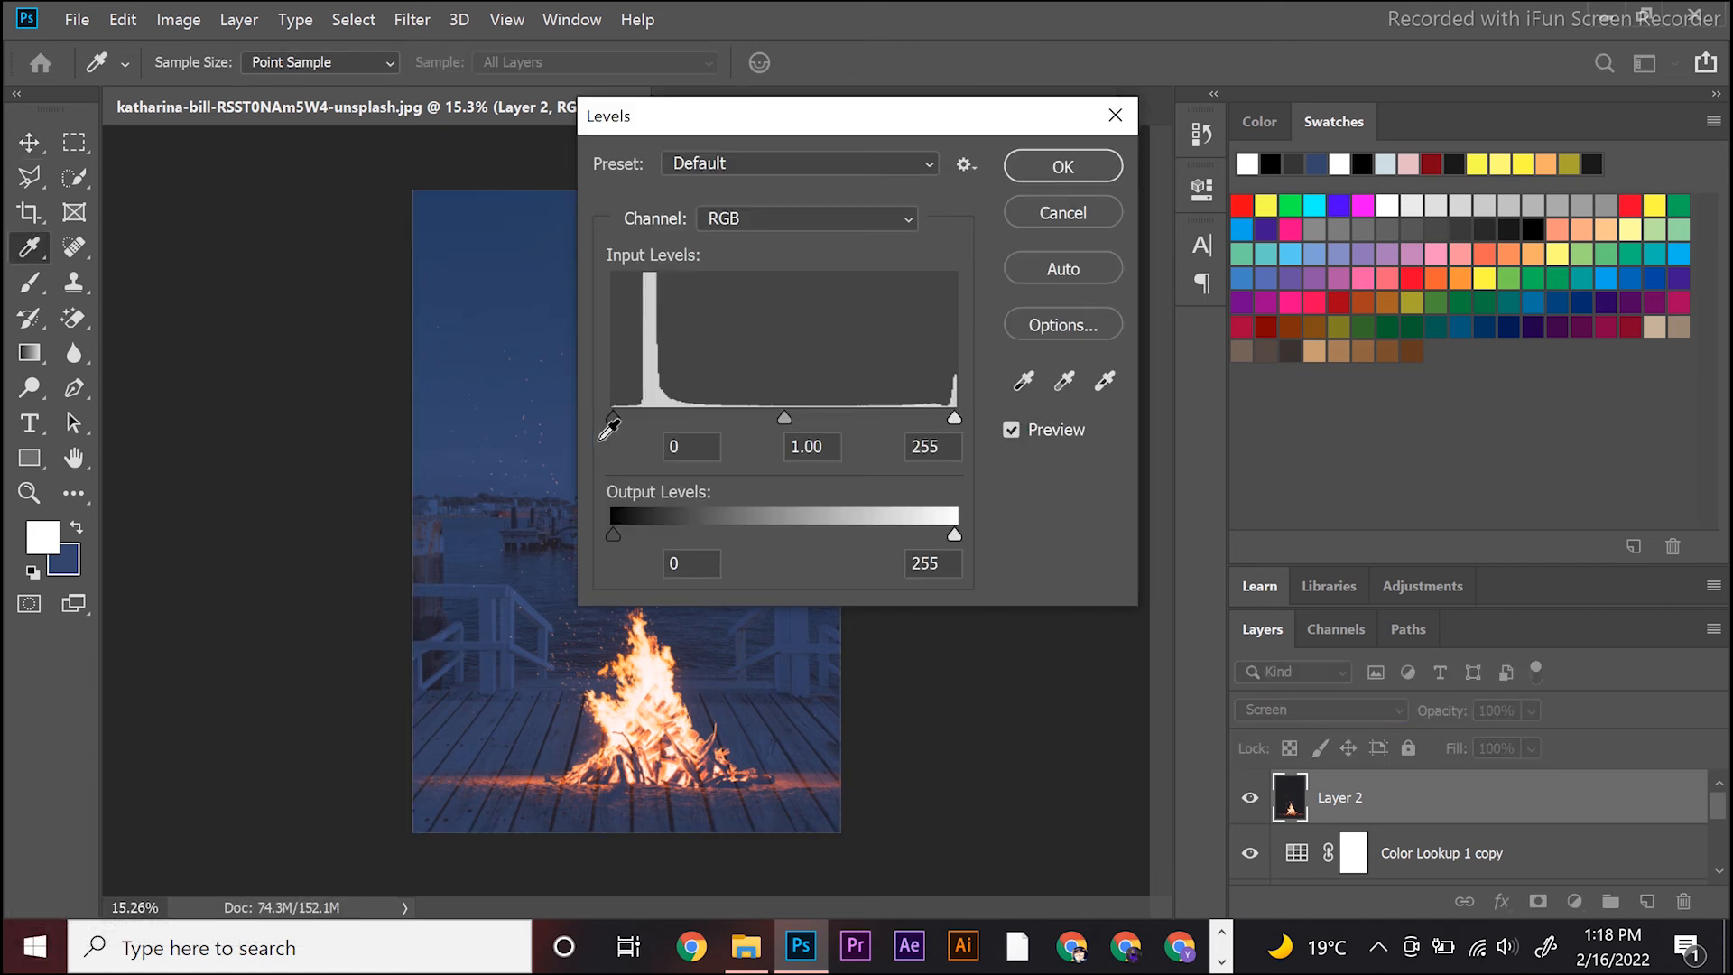
drag(612, 417, 678, 415)
click(1060, 167)
key(v)
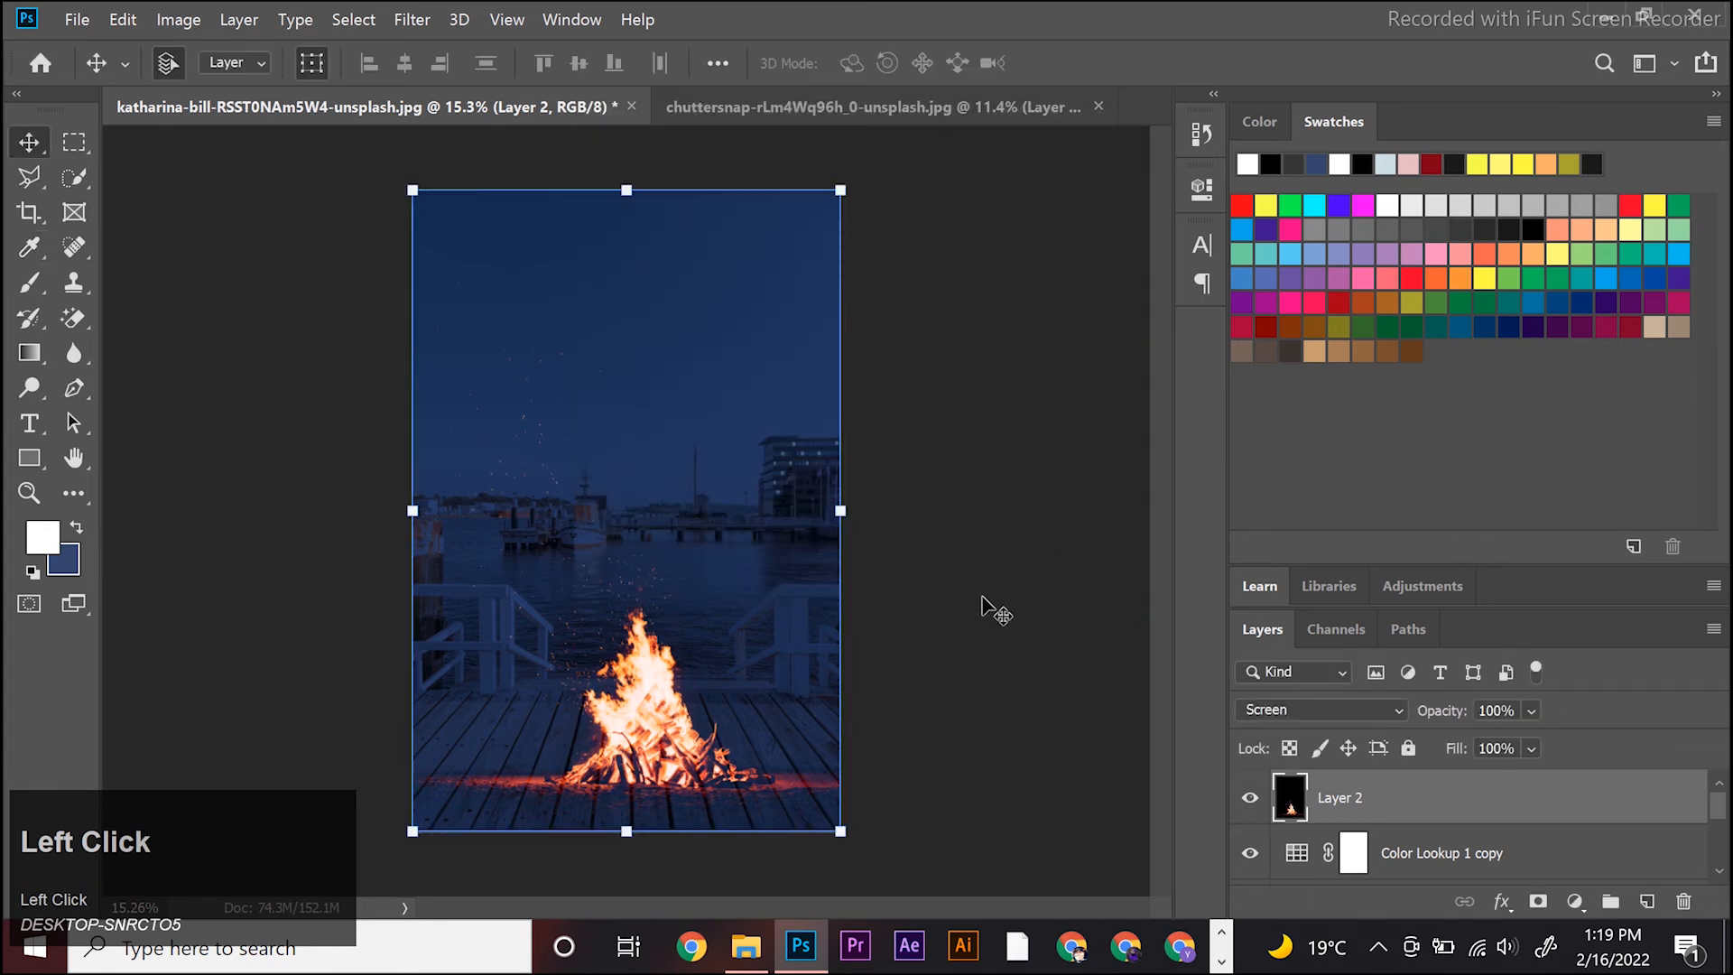
drag(714, 774, 700, 755)
click(1046, 621)
click(1220, 962)
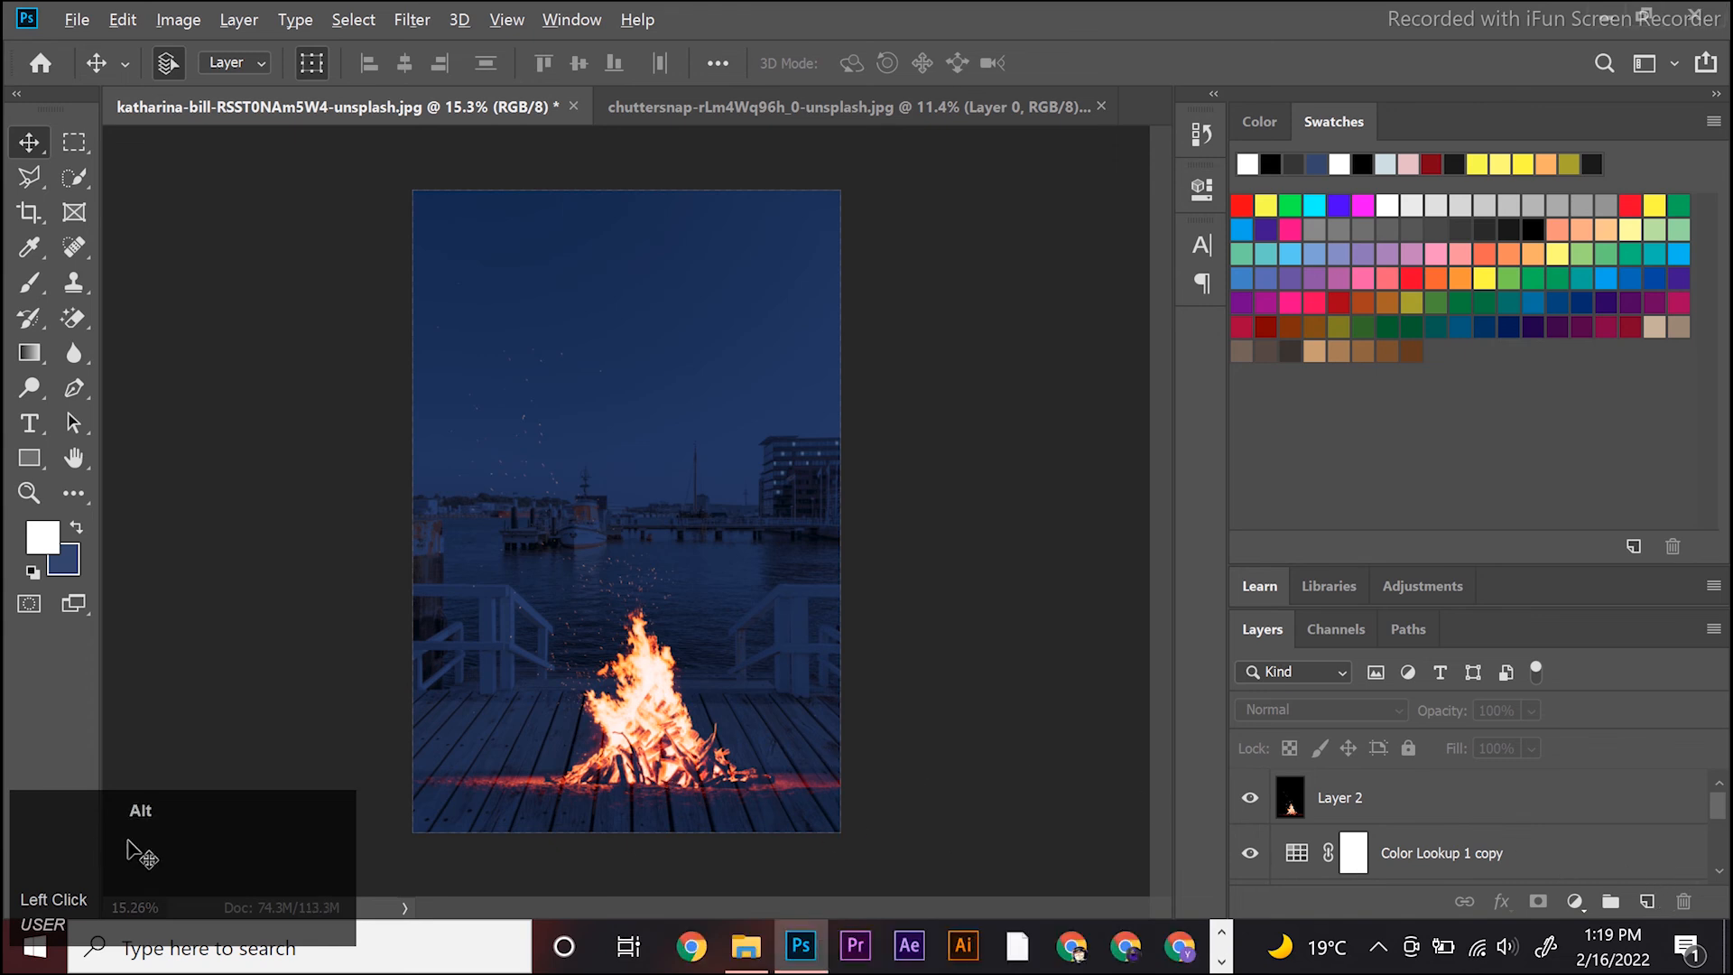
Step: Create a new layer above the campfire in Linear Dodge (Add) mode, filled with the neutral black color
alt+click(1645, 902)
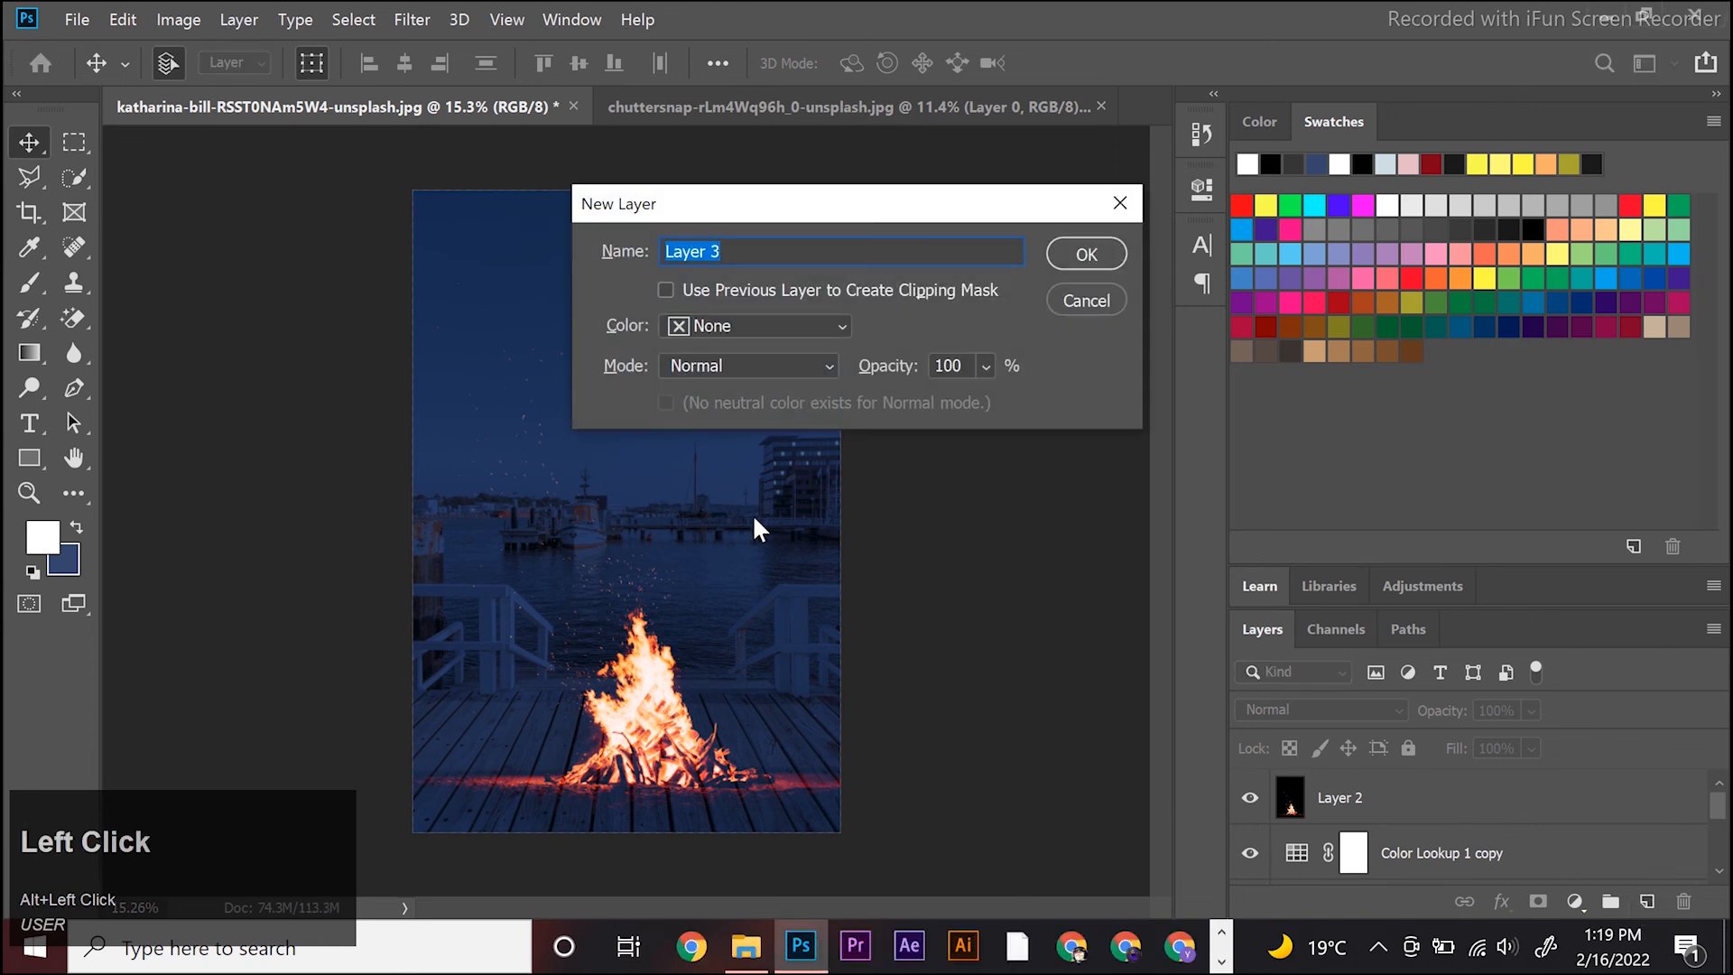
click(810, 332)
click(744, 368)
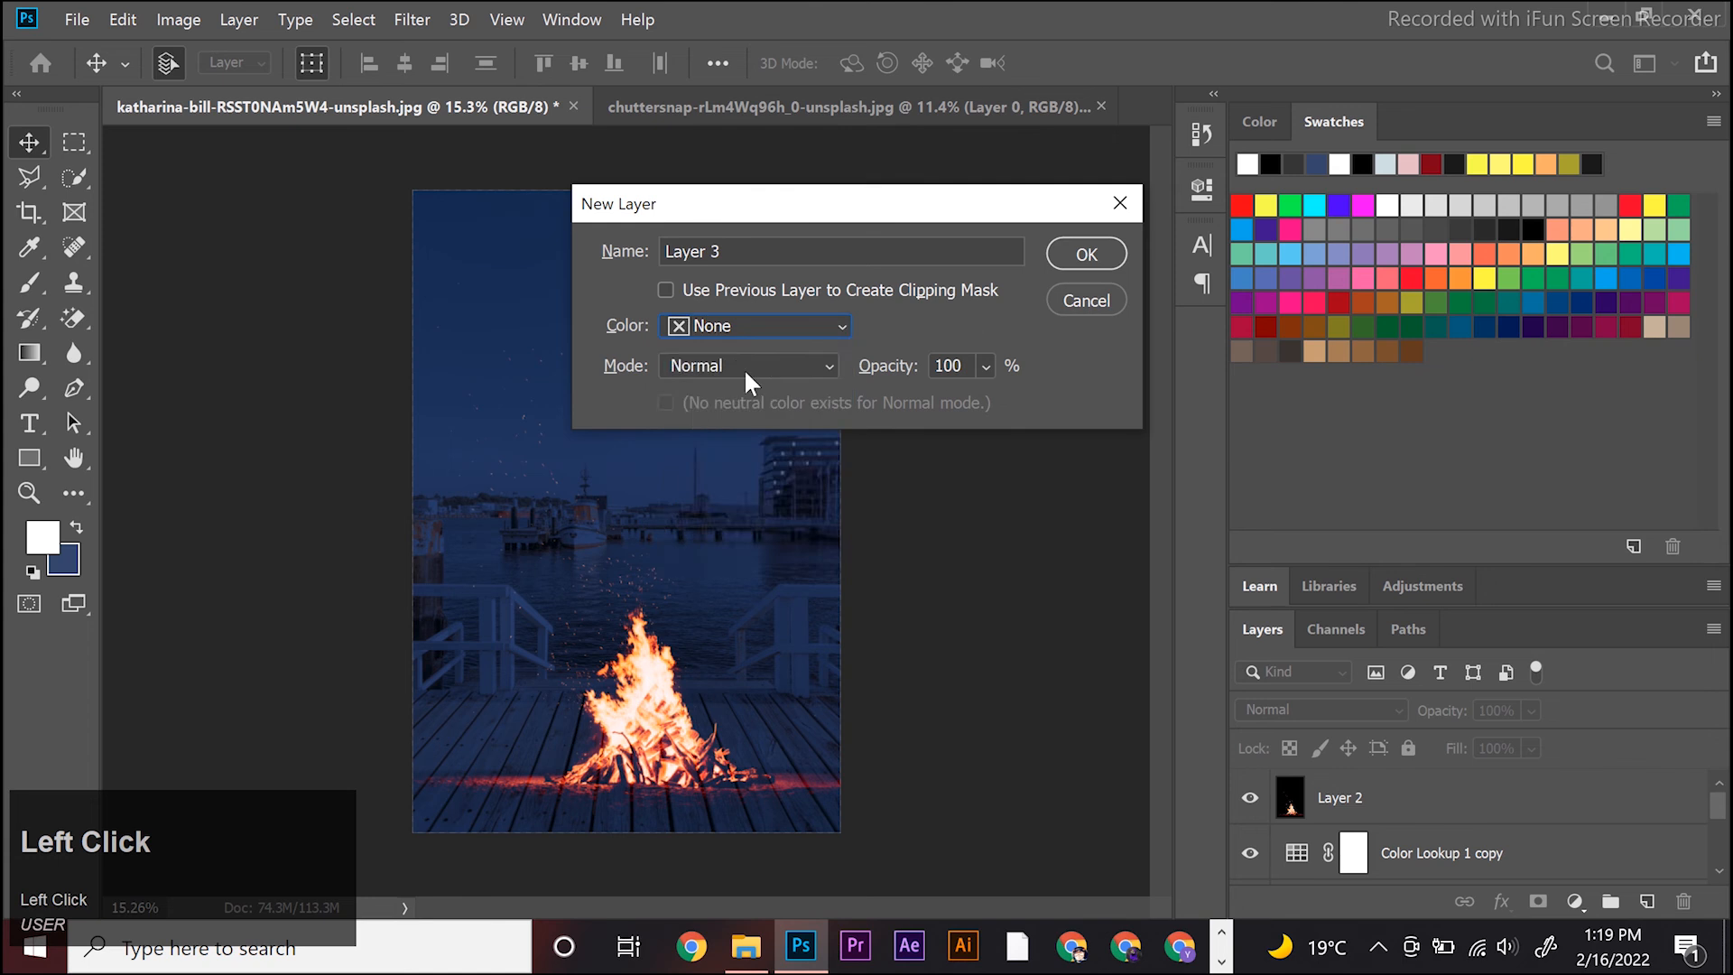
click(744, 369)
click(735, 456)
click(666, 402)
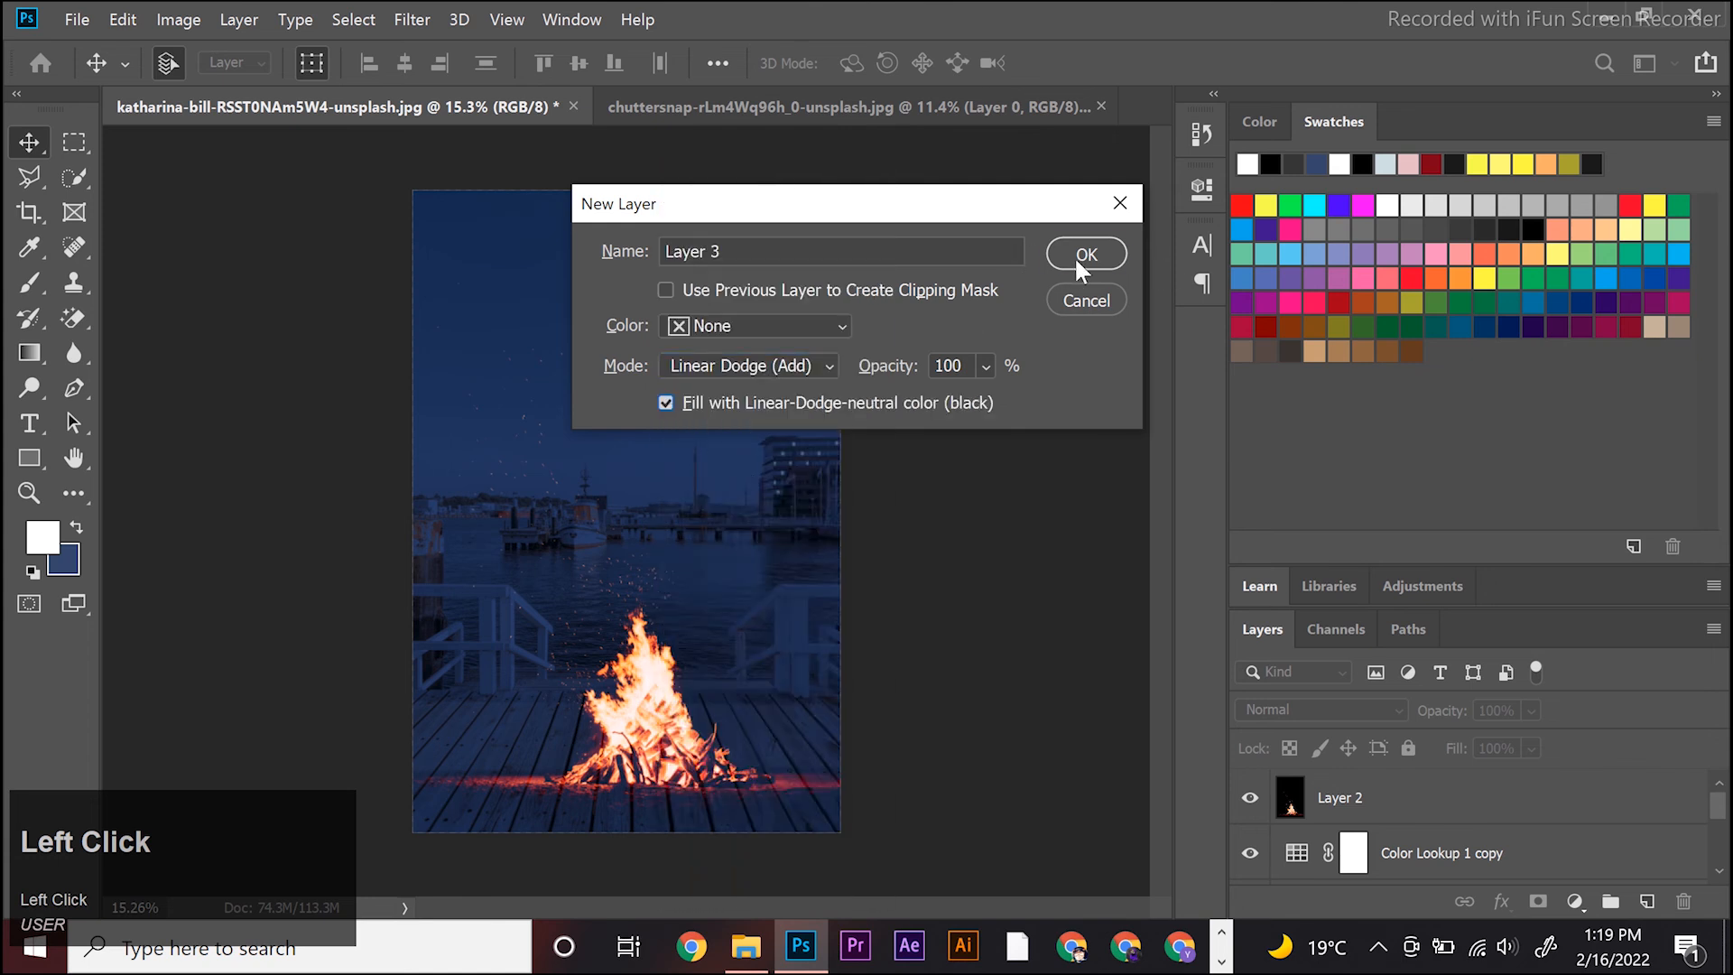
click(1074, 257)
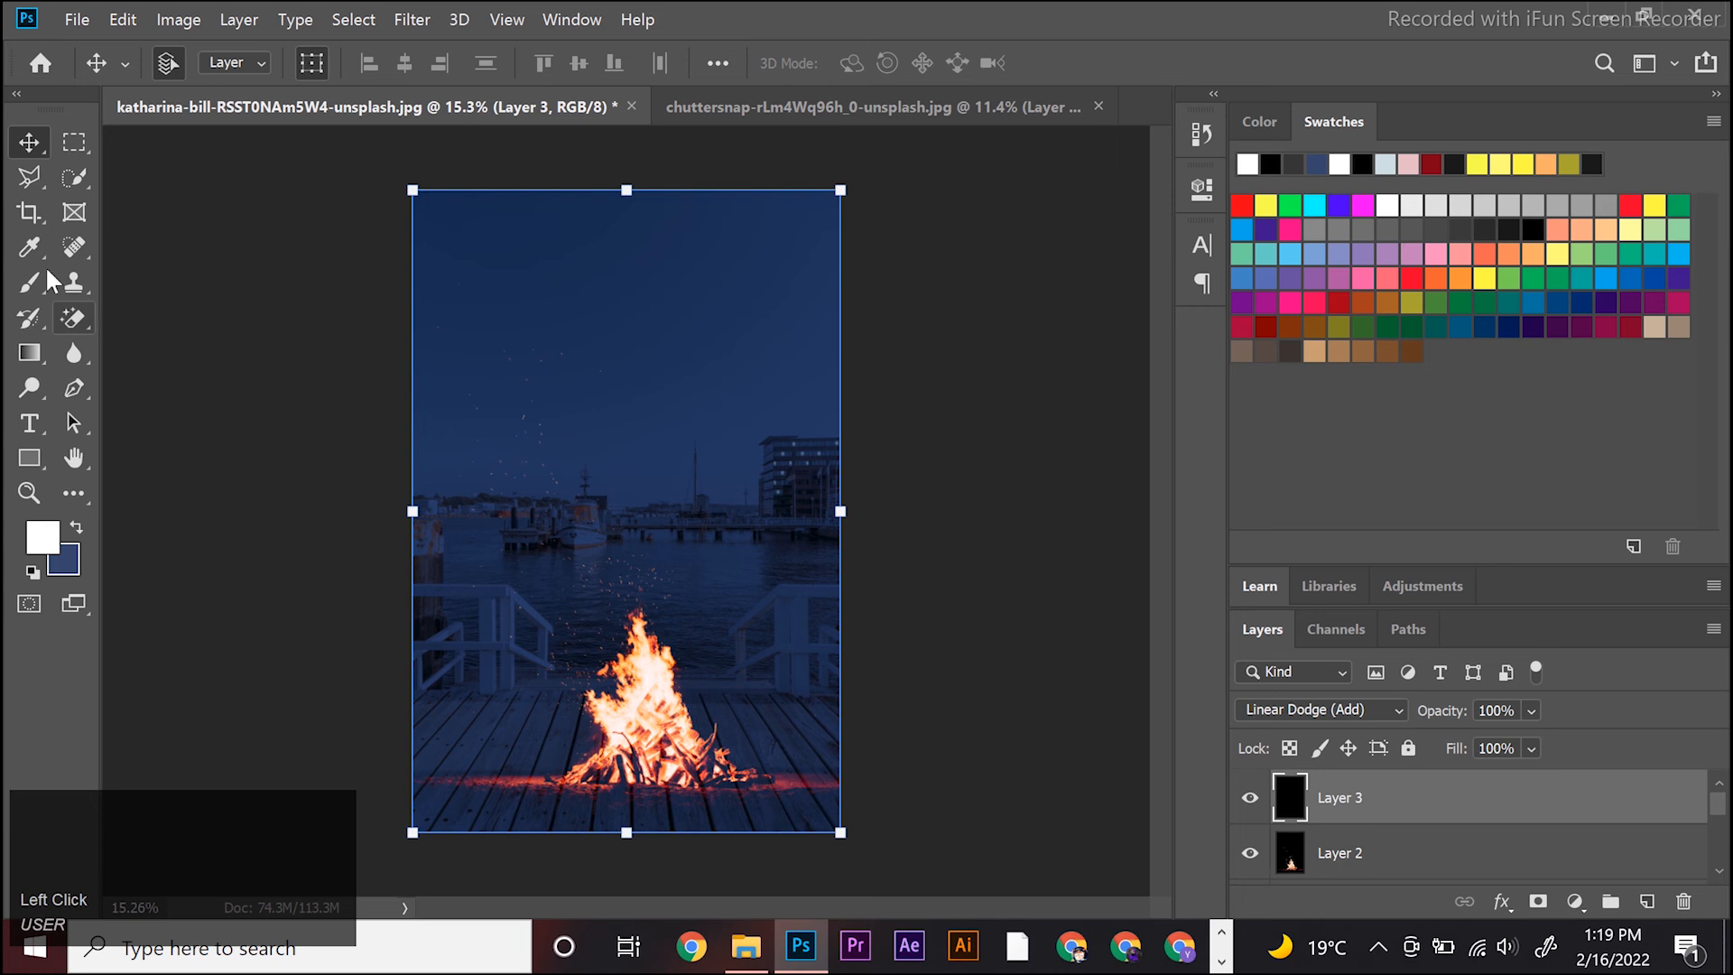
Step: Set the foreground color to orange #ec810e
click(42, 537)
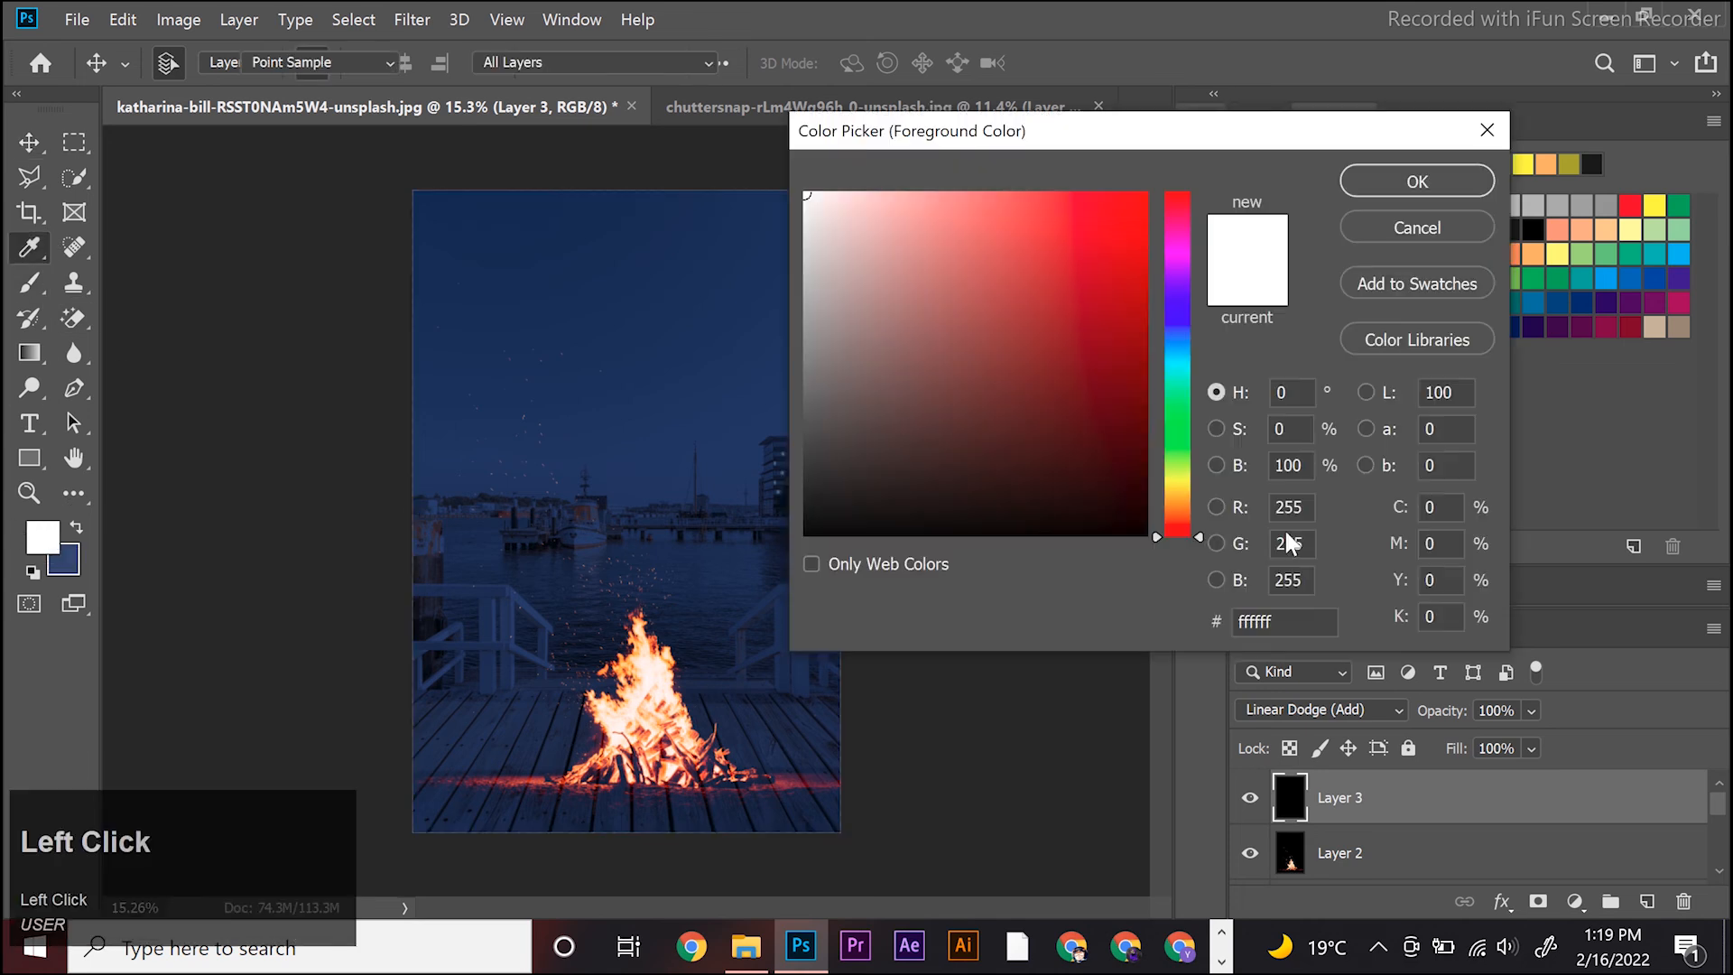
drag(1197, 531, 1200, 505)
drag(1128, 238, 1127, 215)
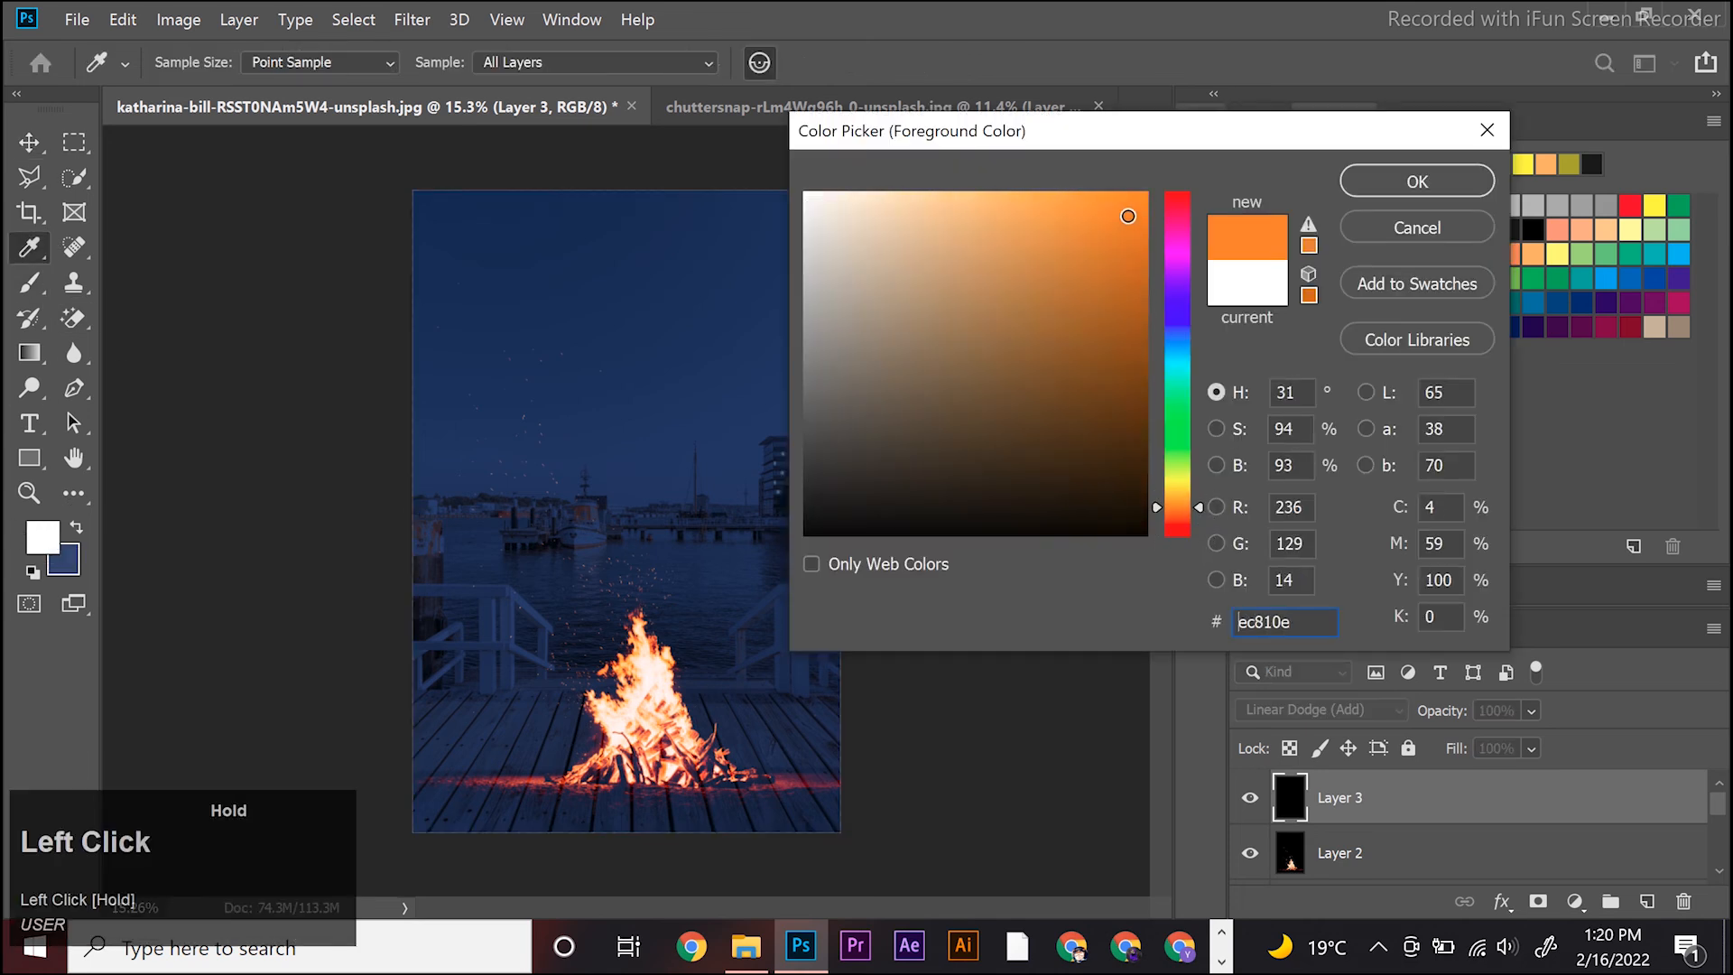
click(1400, 182)
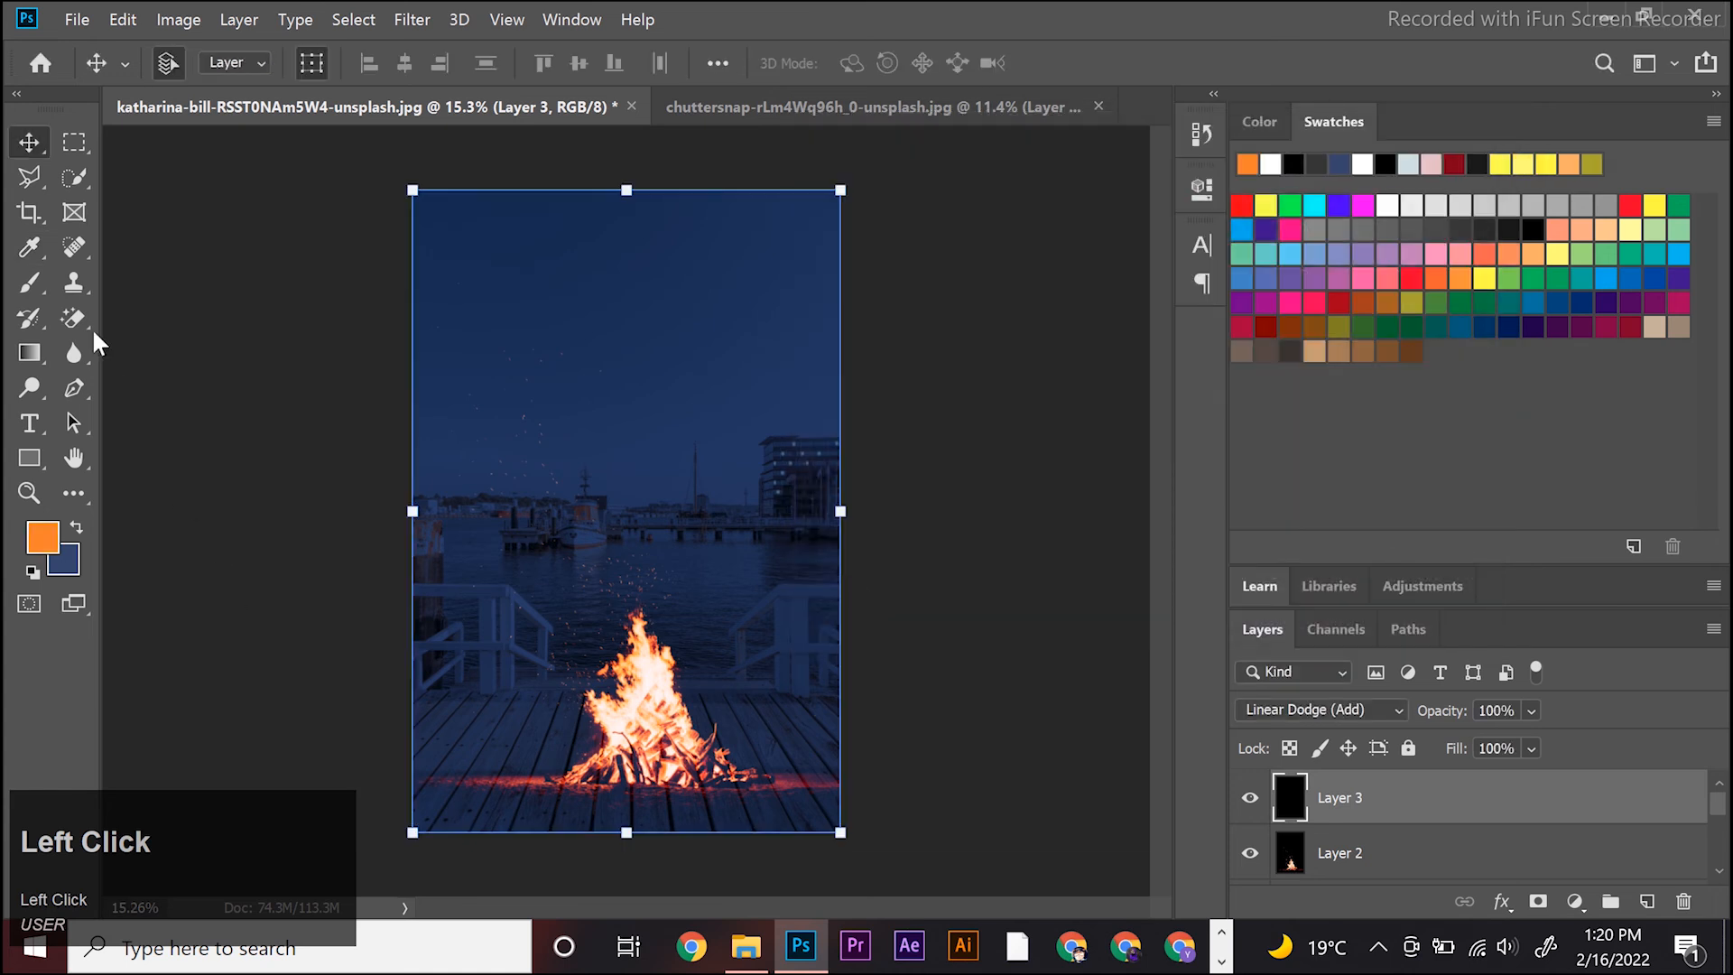
Step: Paint an orange glow over the deck and railings on both sides of the campfire with a soft brush about 1939 px wide
click(30, 283)
alt+right_click(445, 689)
drag(561, 555, 539, 750)
key(ctrl+z)
alt+right_click(474, 729)
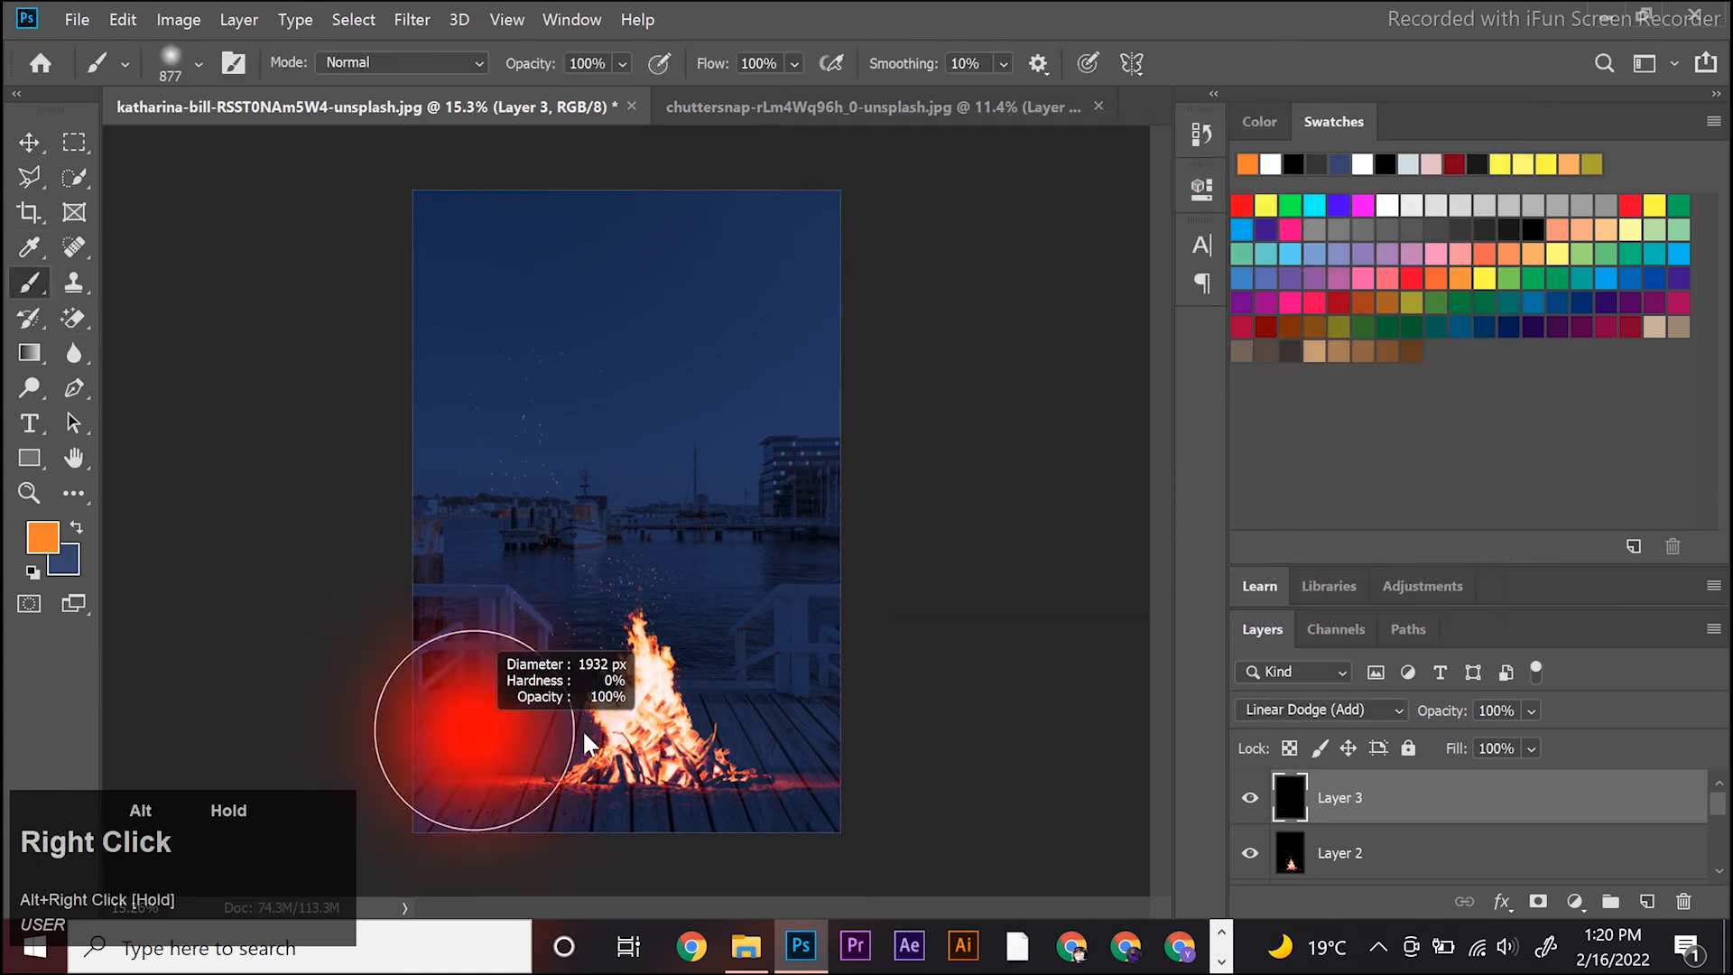
mouse_move(540, 667)
mouse_down()
mouse_move(356, 667)
mouse_move(406, 727)
mouse_up()
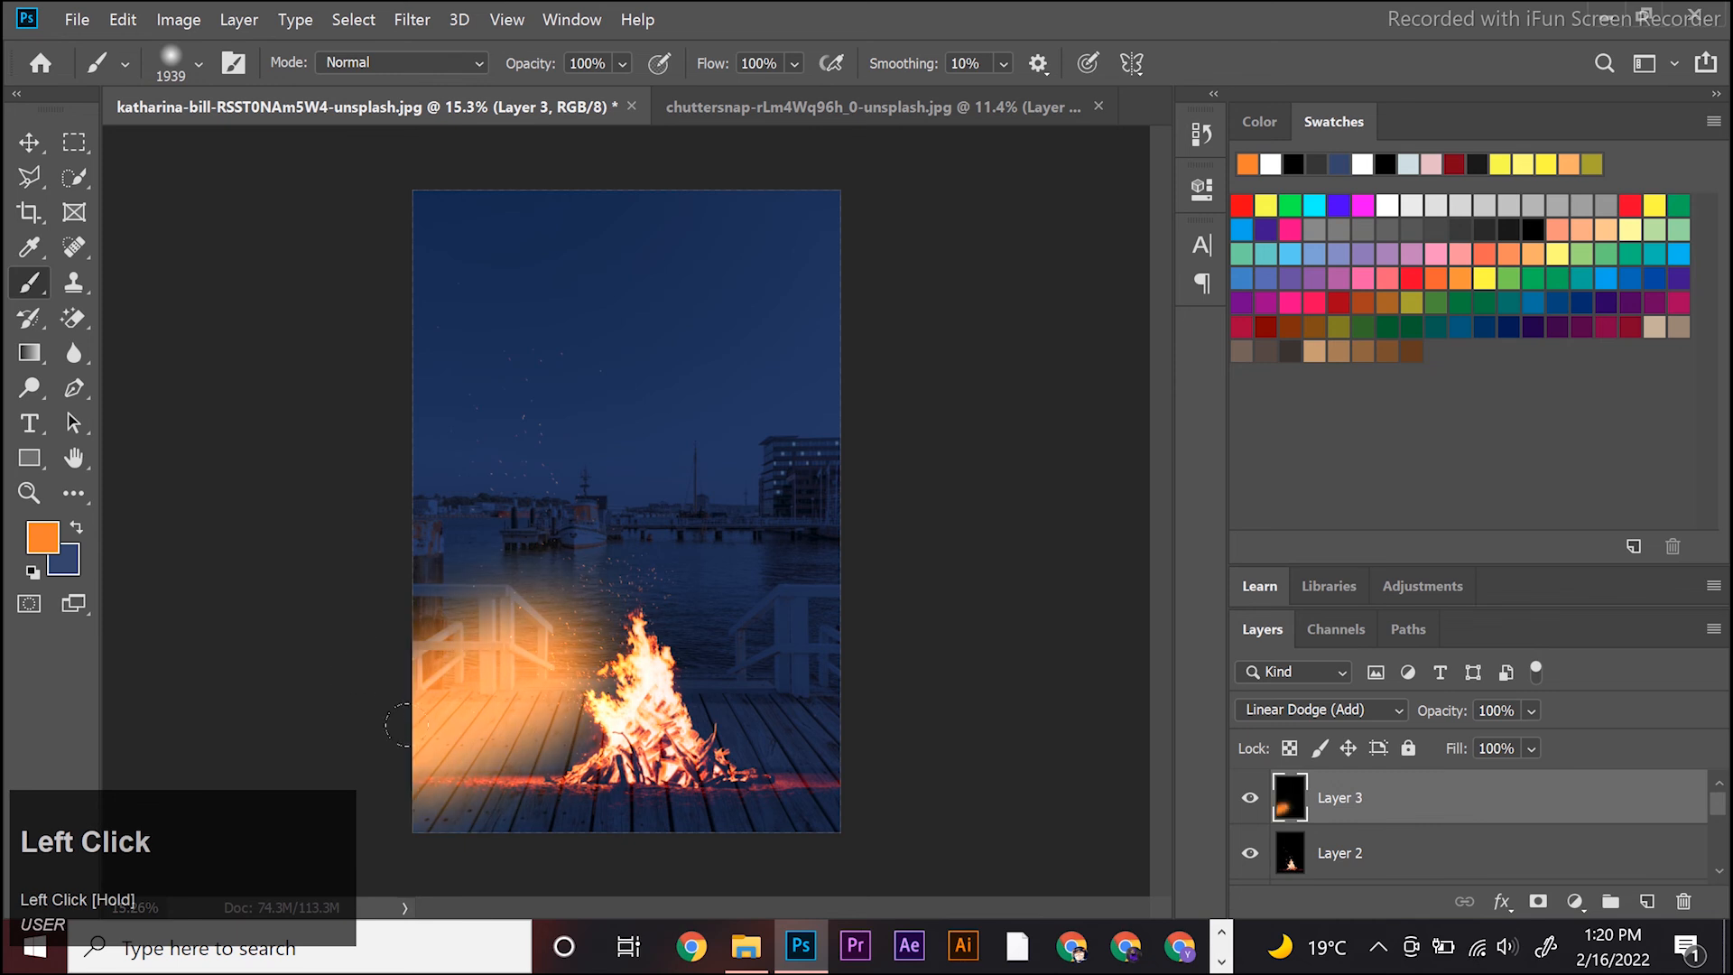
drag(693, 599, 803, 650)
mouse_move(748, 791)
mouse_down()
mouse_move(812, 799)
mouse_move(587, 803)
mouse_move(827, 842)
mouse_up()
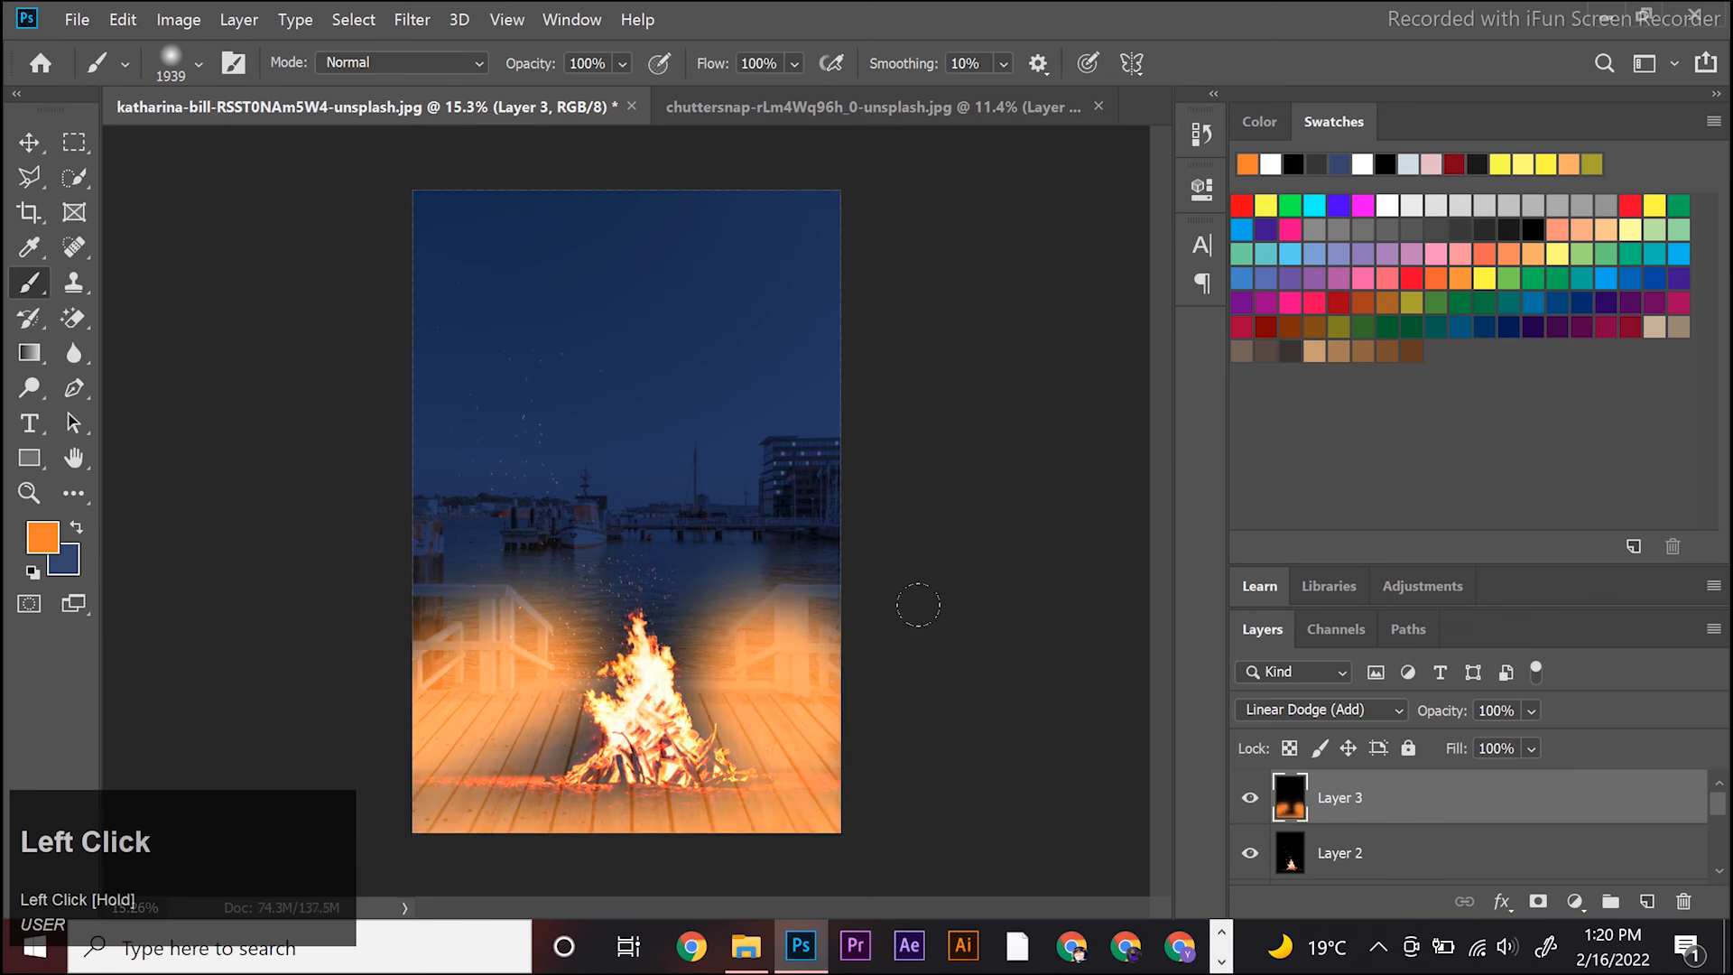
Step: Split the glow layer's Blend If black slider for the underlying layer to 0 / 52
click(29, 142)
right_click(1517, 791)
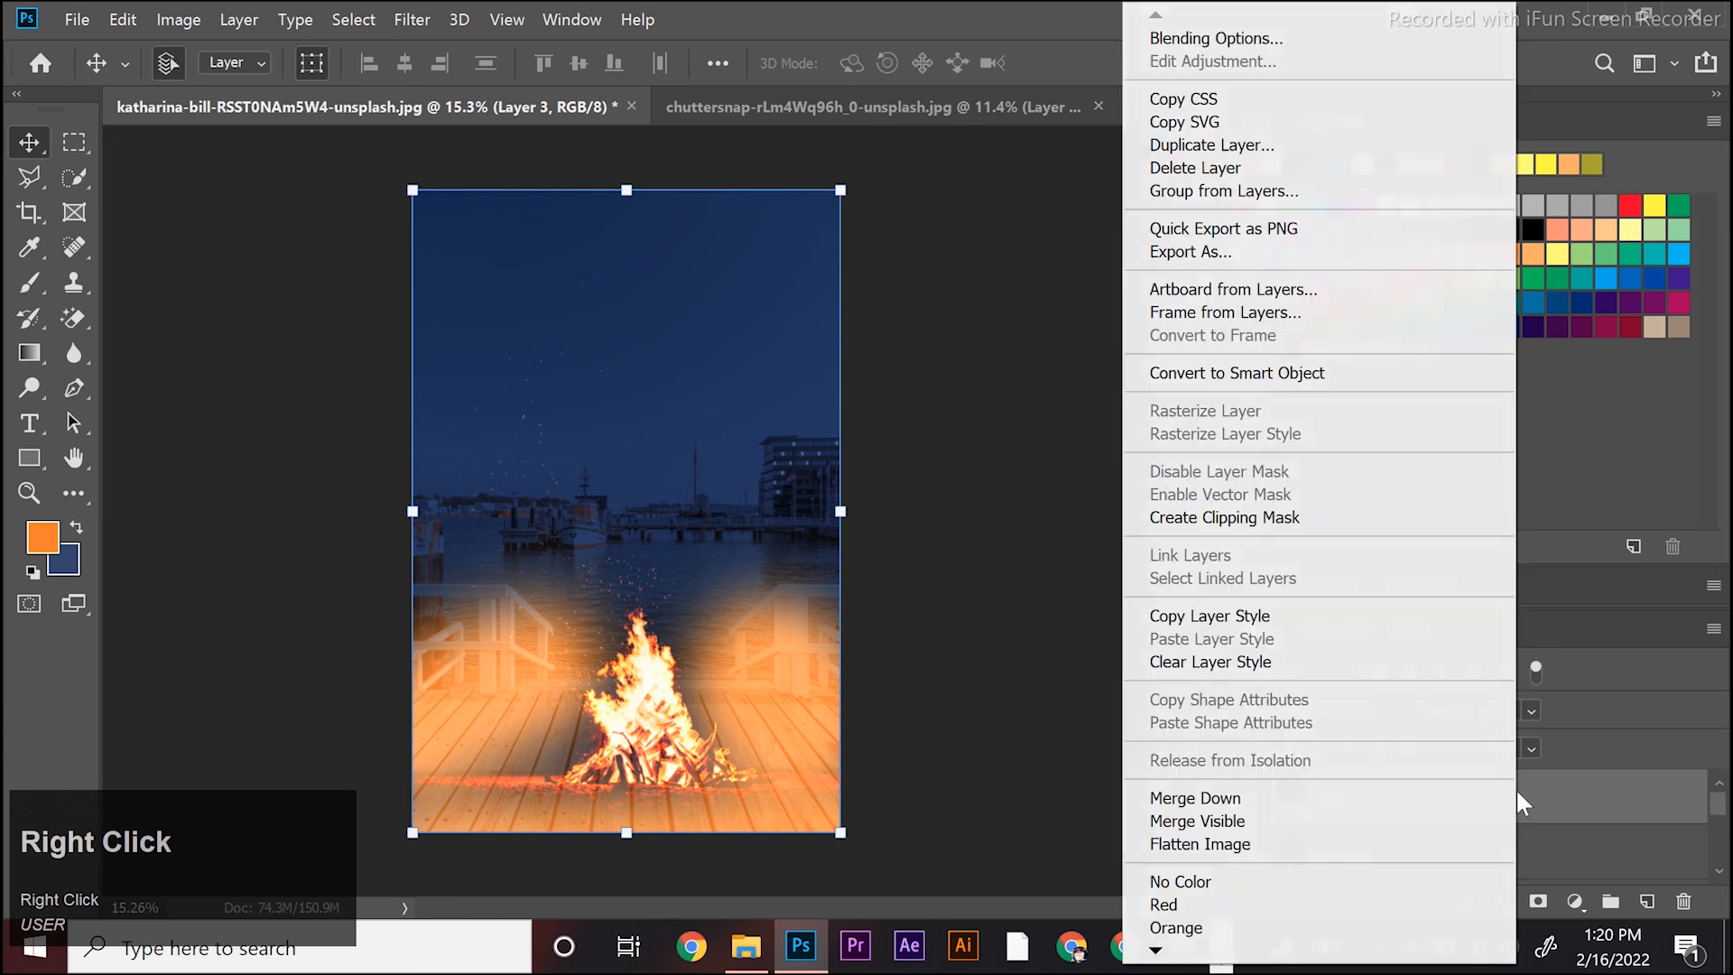
click(1152, 45)
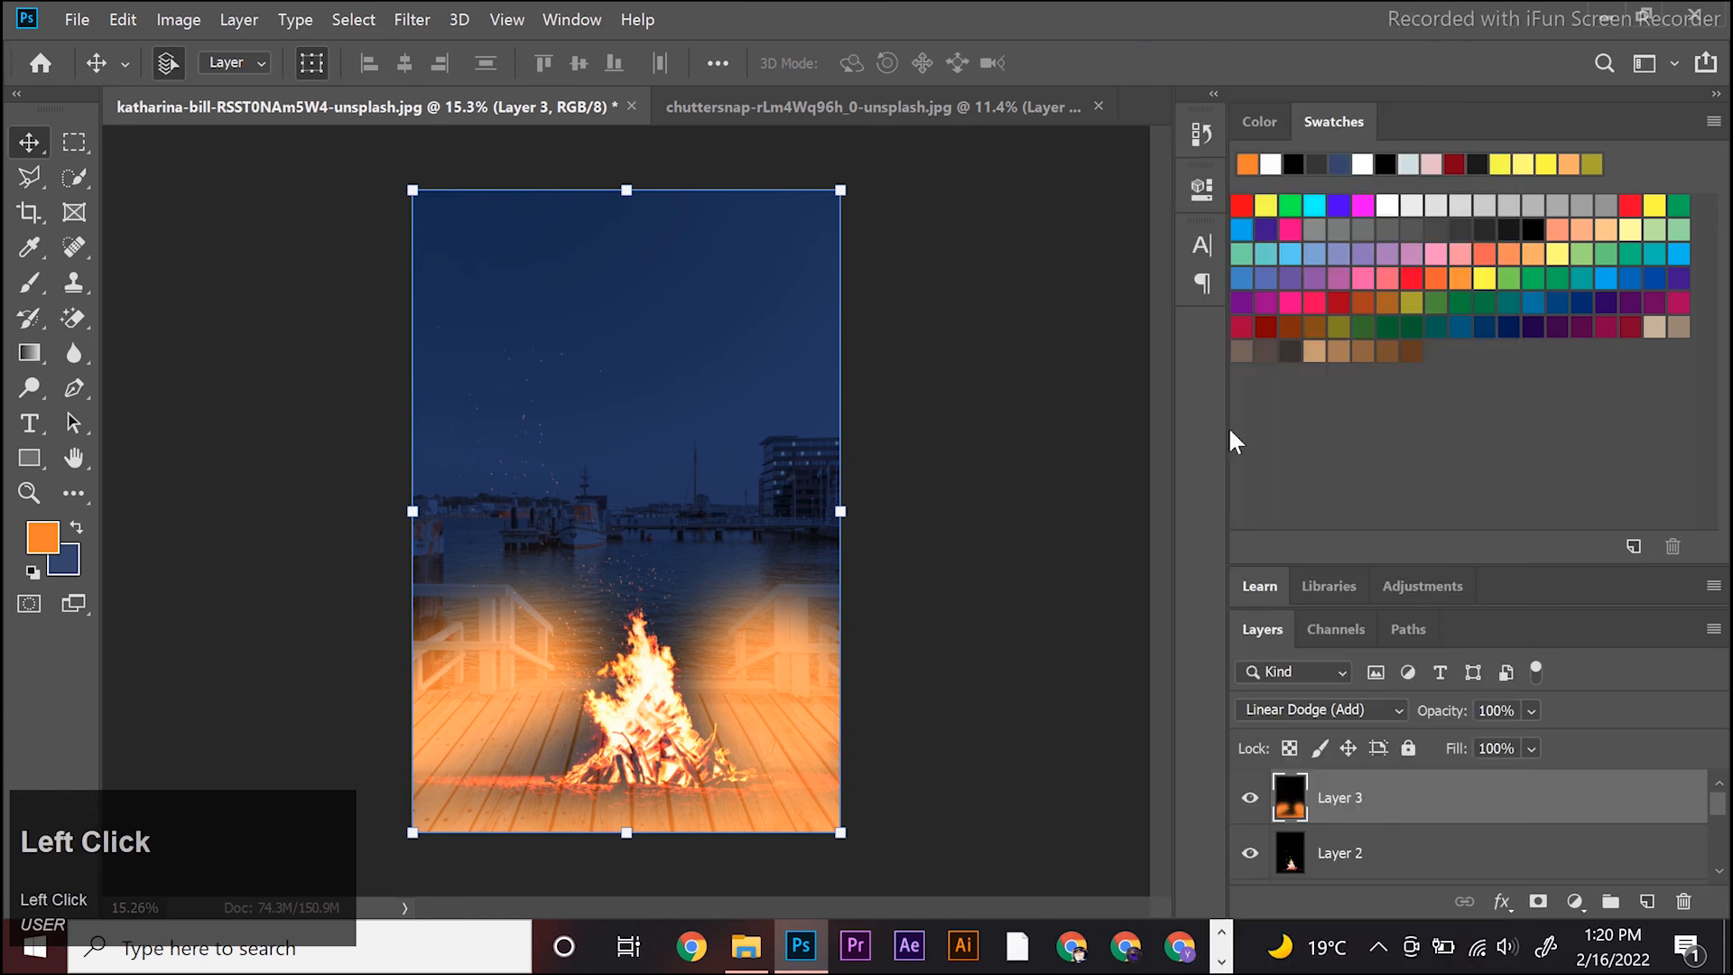
key(alt)
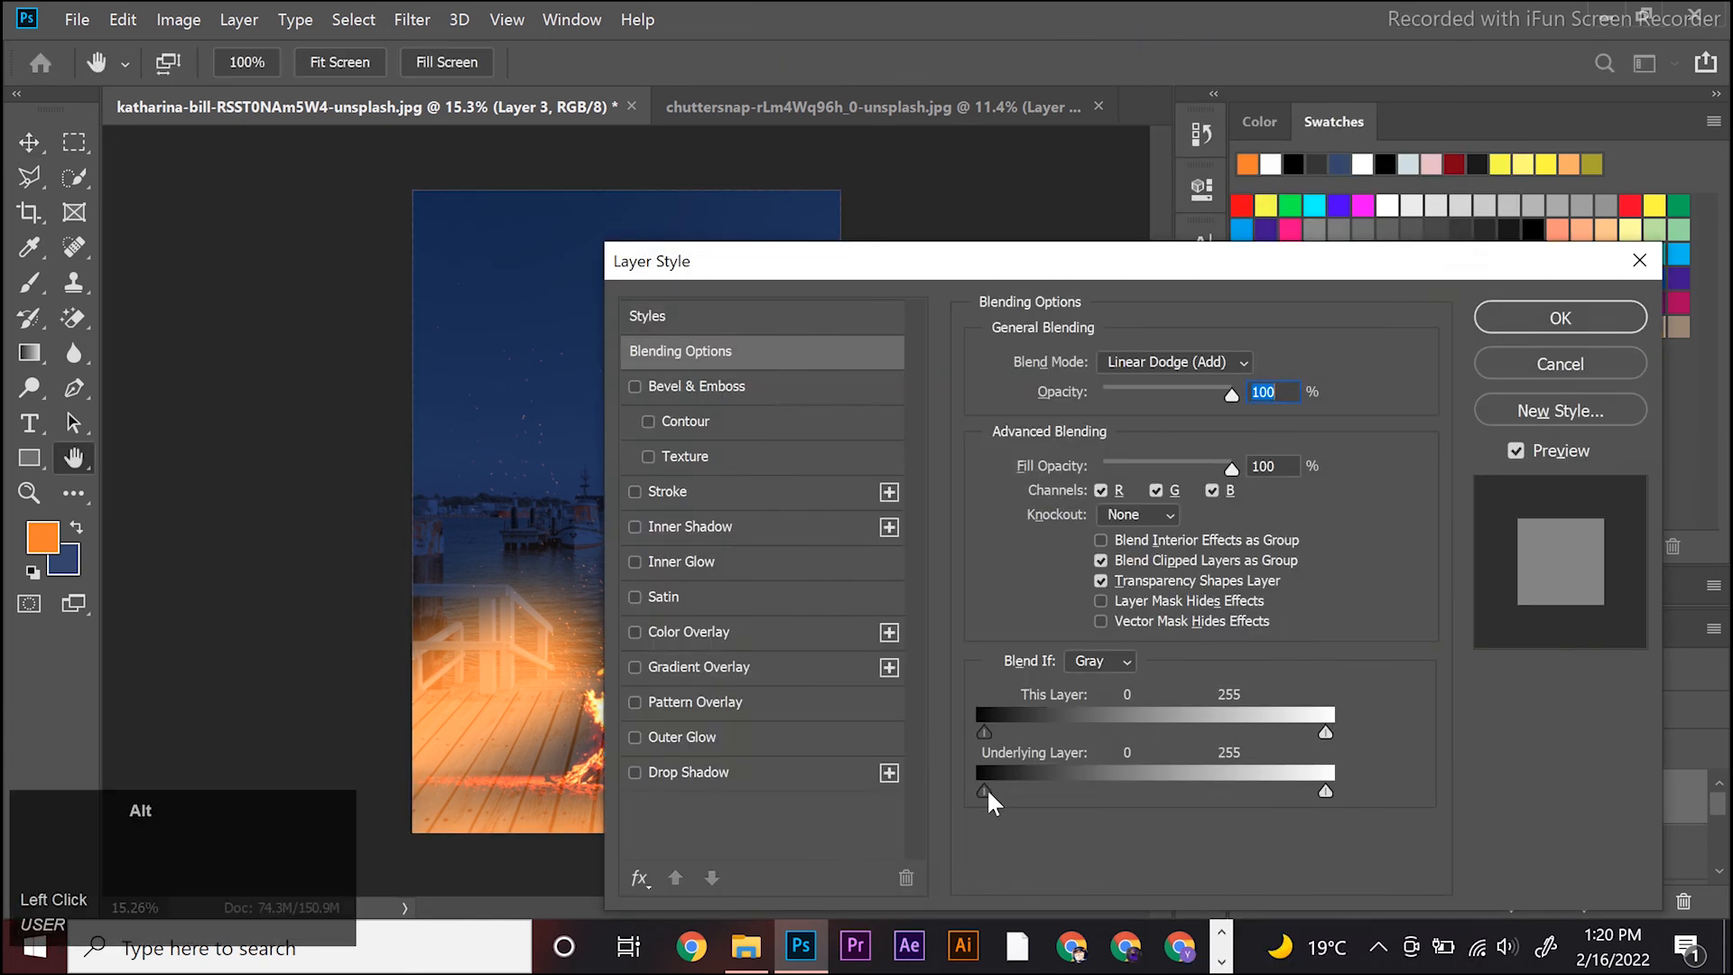
drag(987, 788, 1058, 784)
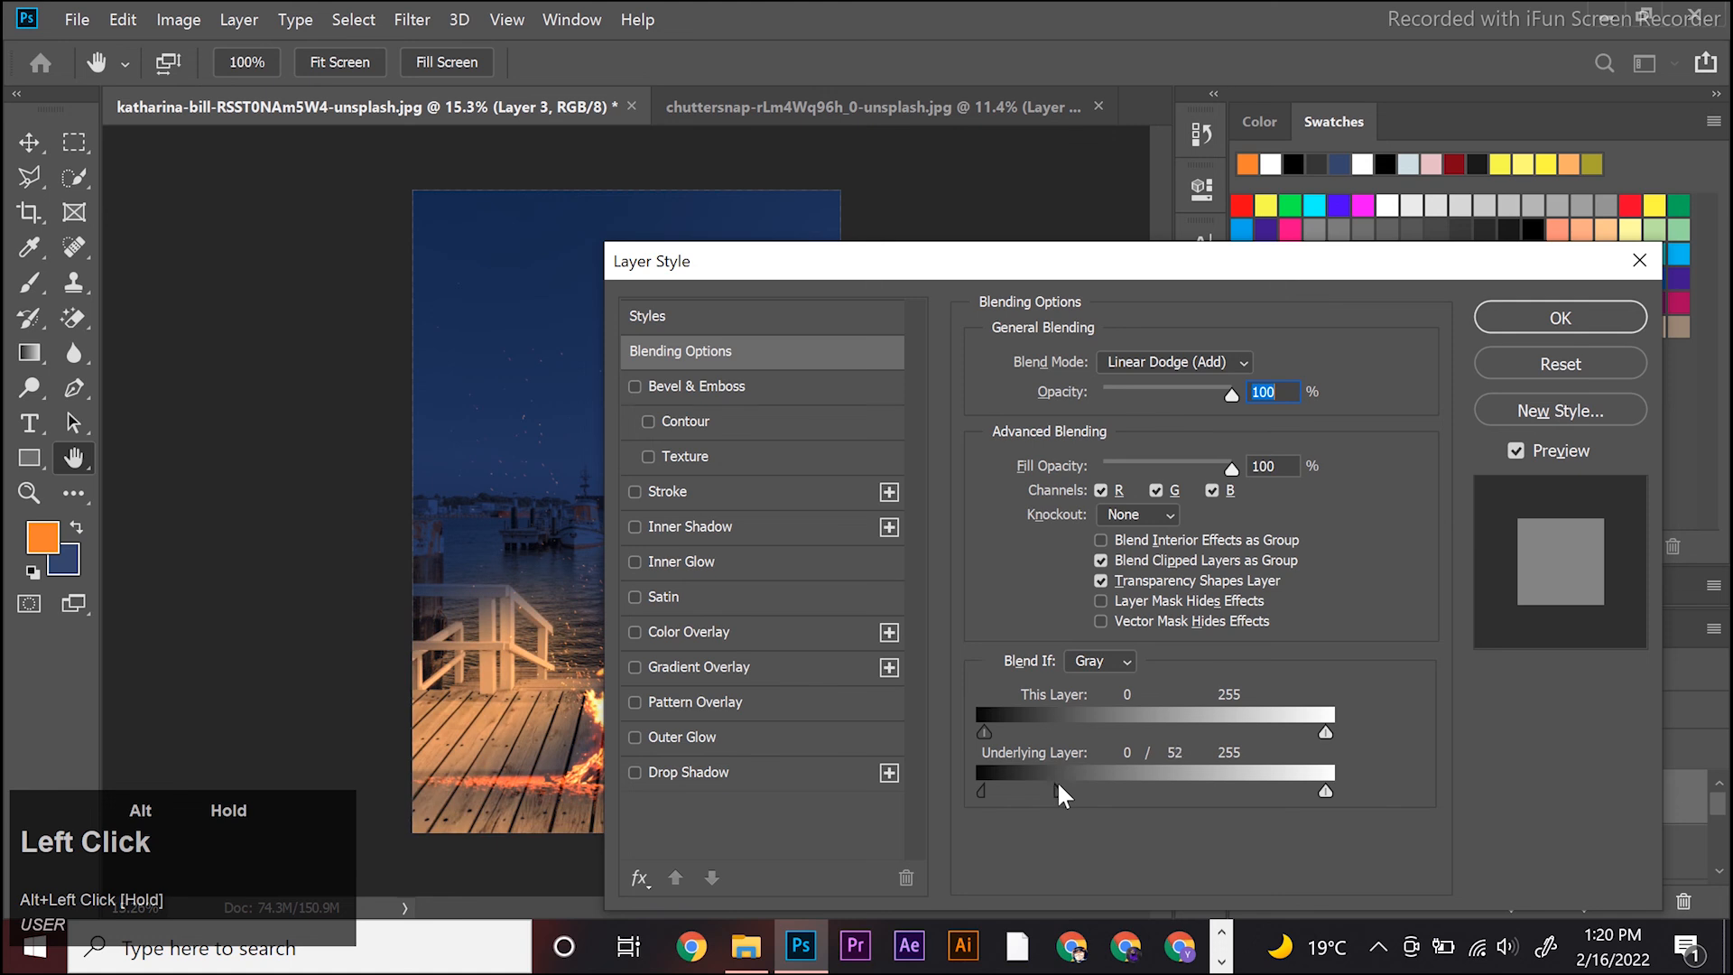
click(1499, 322)
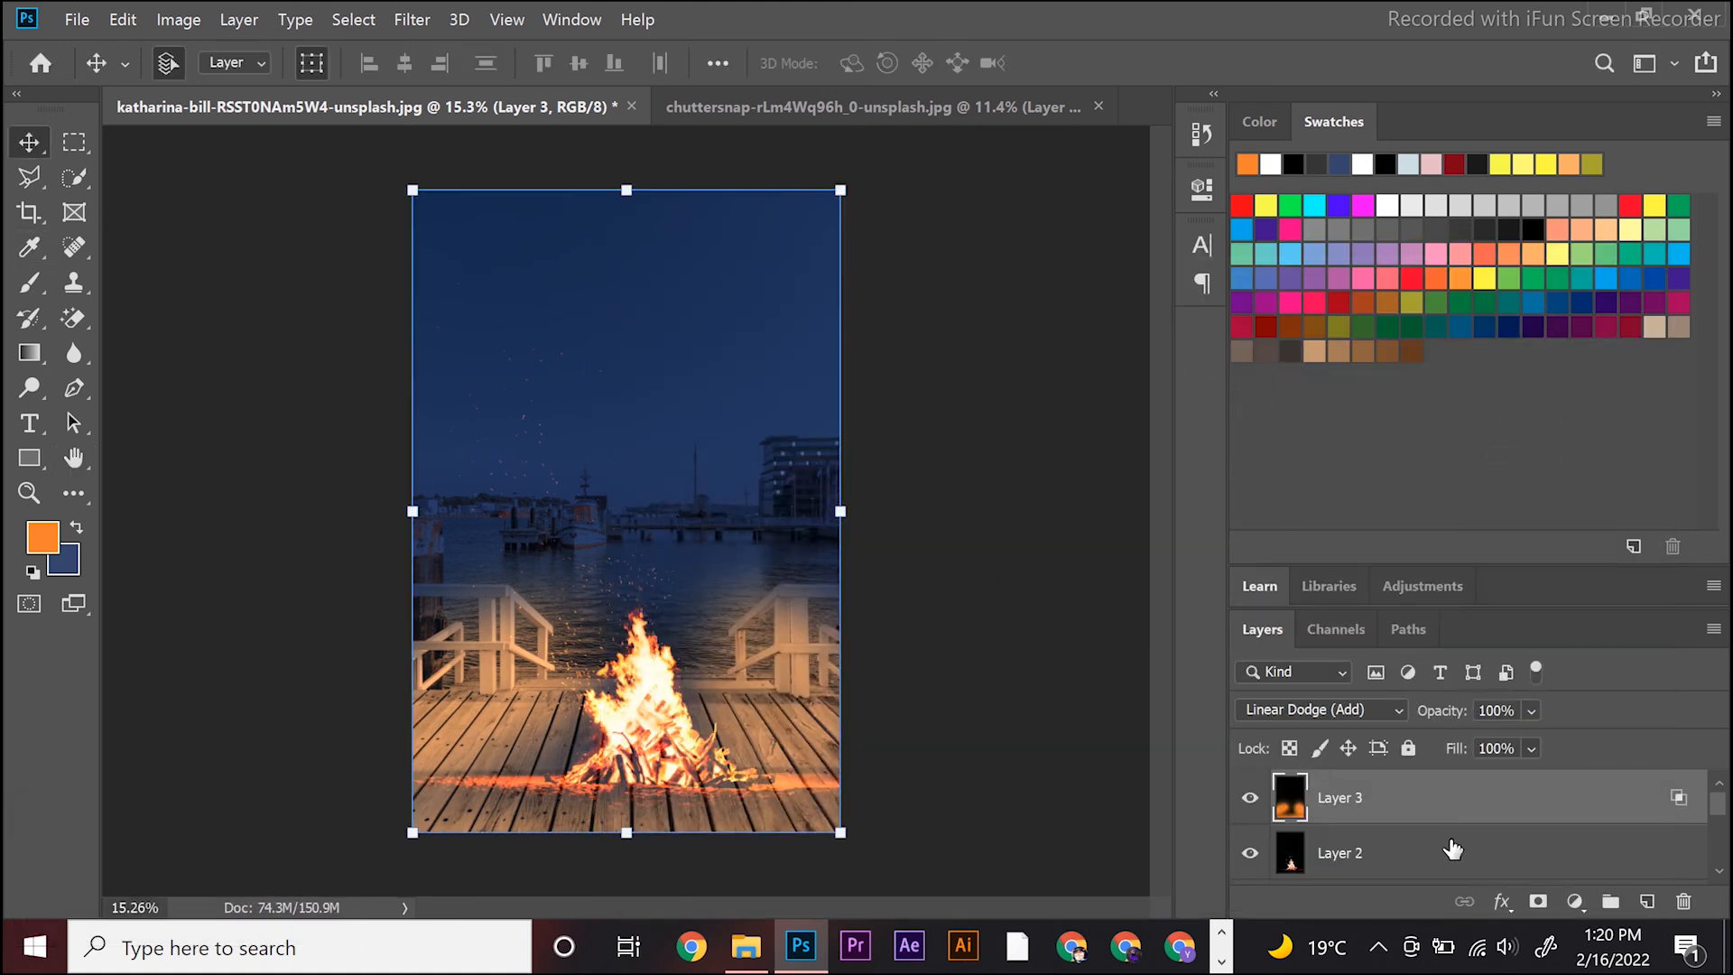
Step: Add a layer mask to the glow layer and paint black over the railings and water with a soft brush about 1539 px wide
click(1540, 903)
key(b)
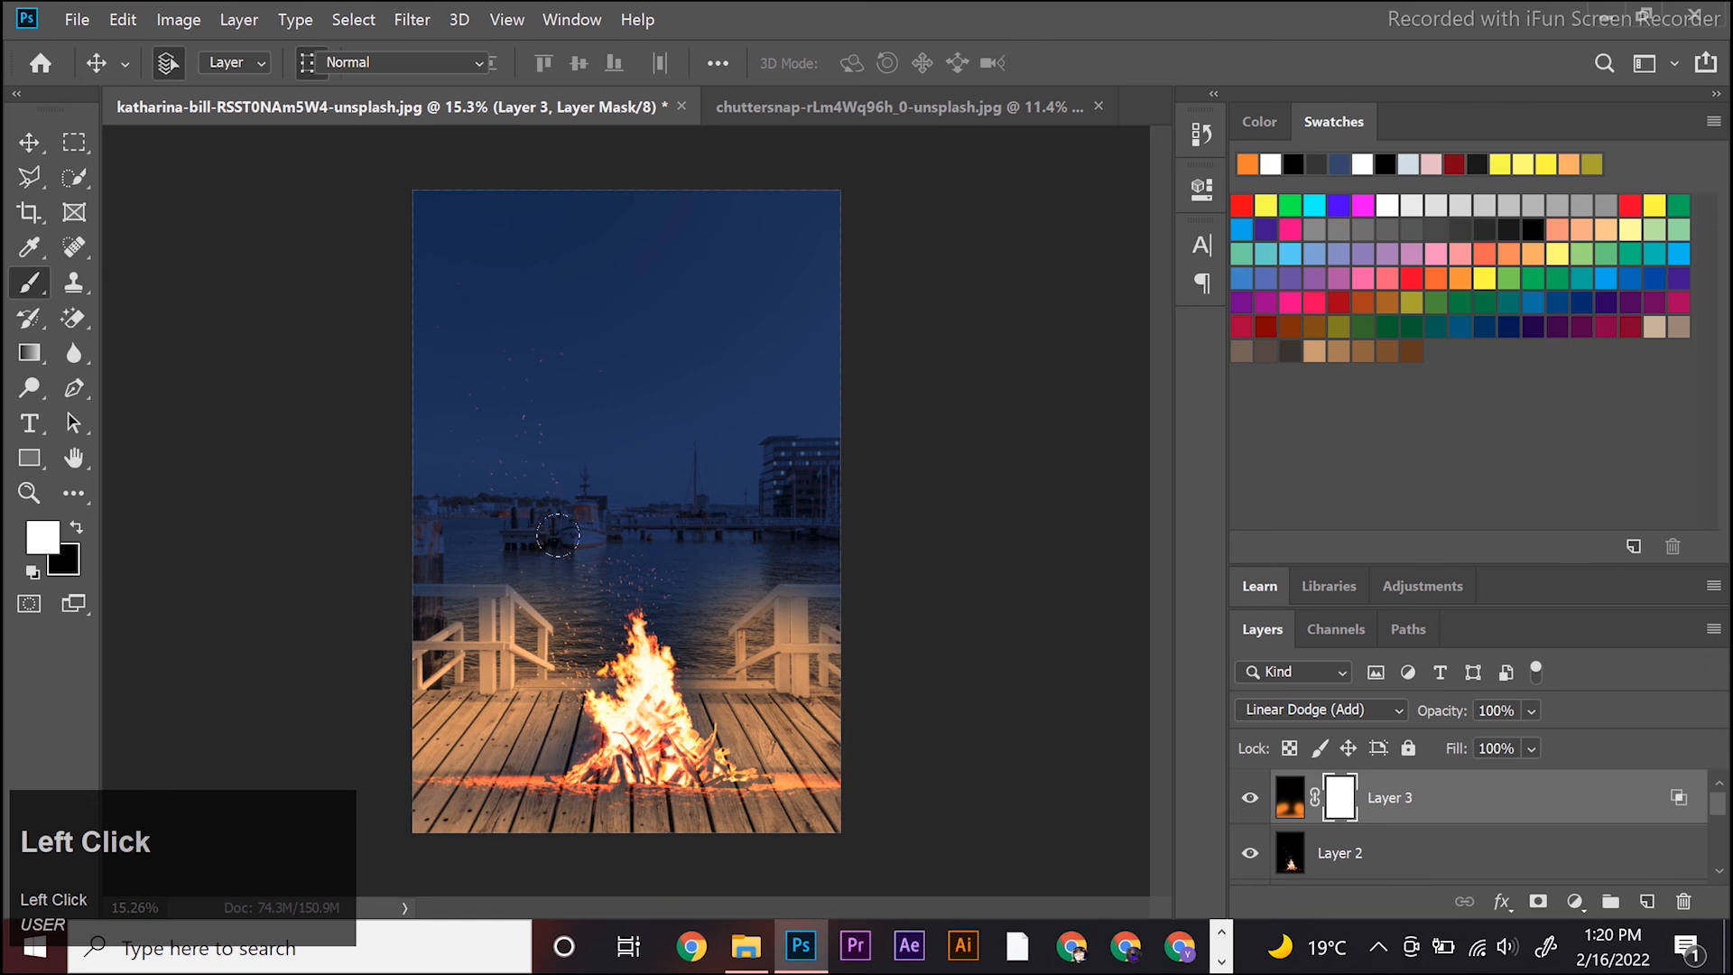
click(78, 526)
alt+right_click(755, 634)
mouse_move(753, 633)
mouse_down()
mouse_move(773, 643)
mouse_move(779, 608)
mouse_move(817, 632)
mouse_move(678, 535)
mouse_up()
drag(571, 521, 318, 627)
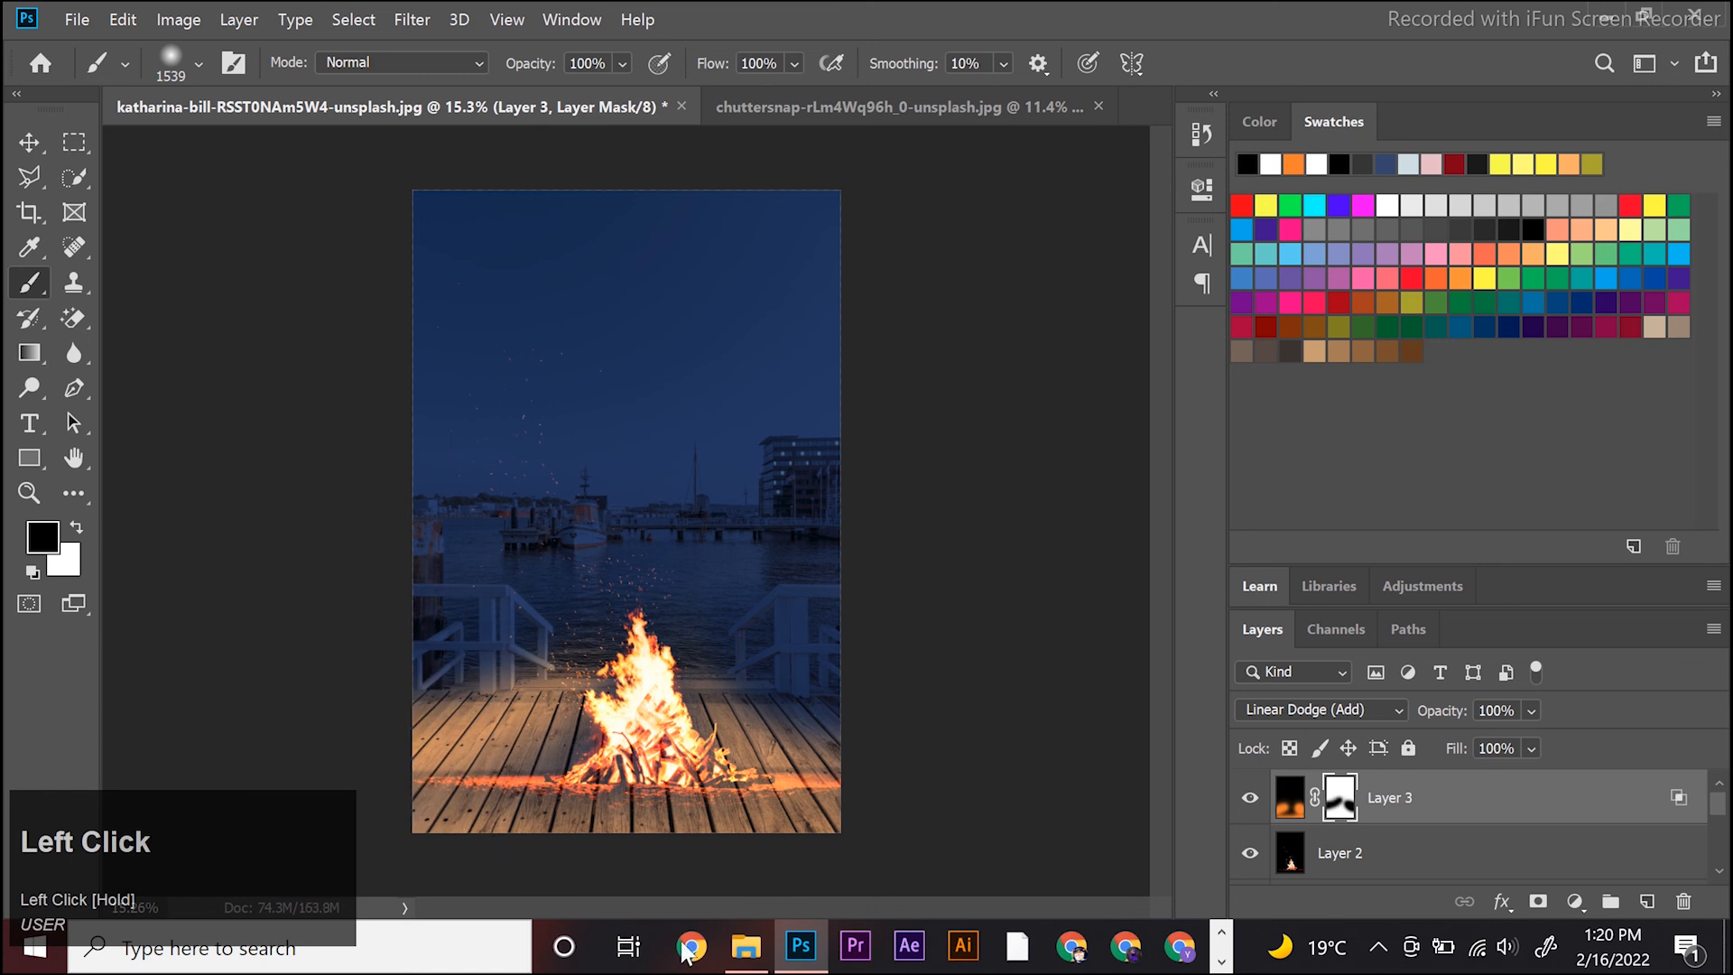
click(28, 142)
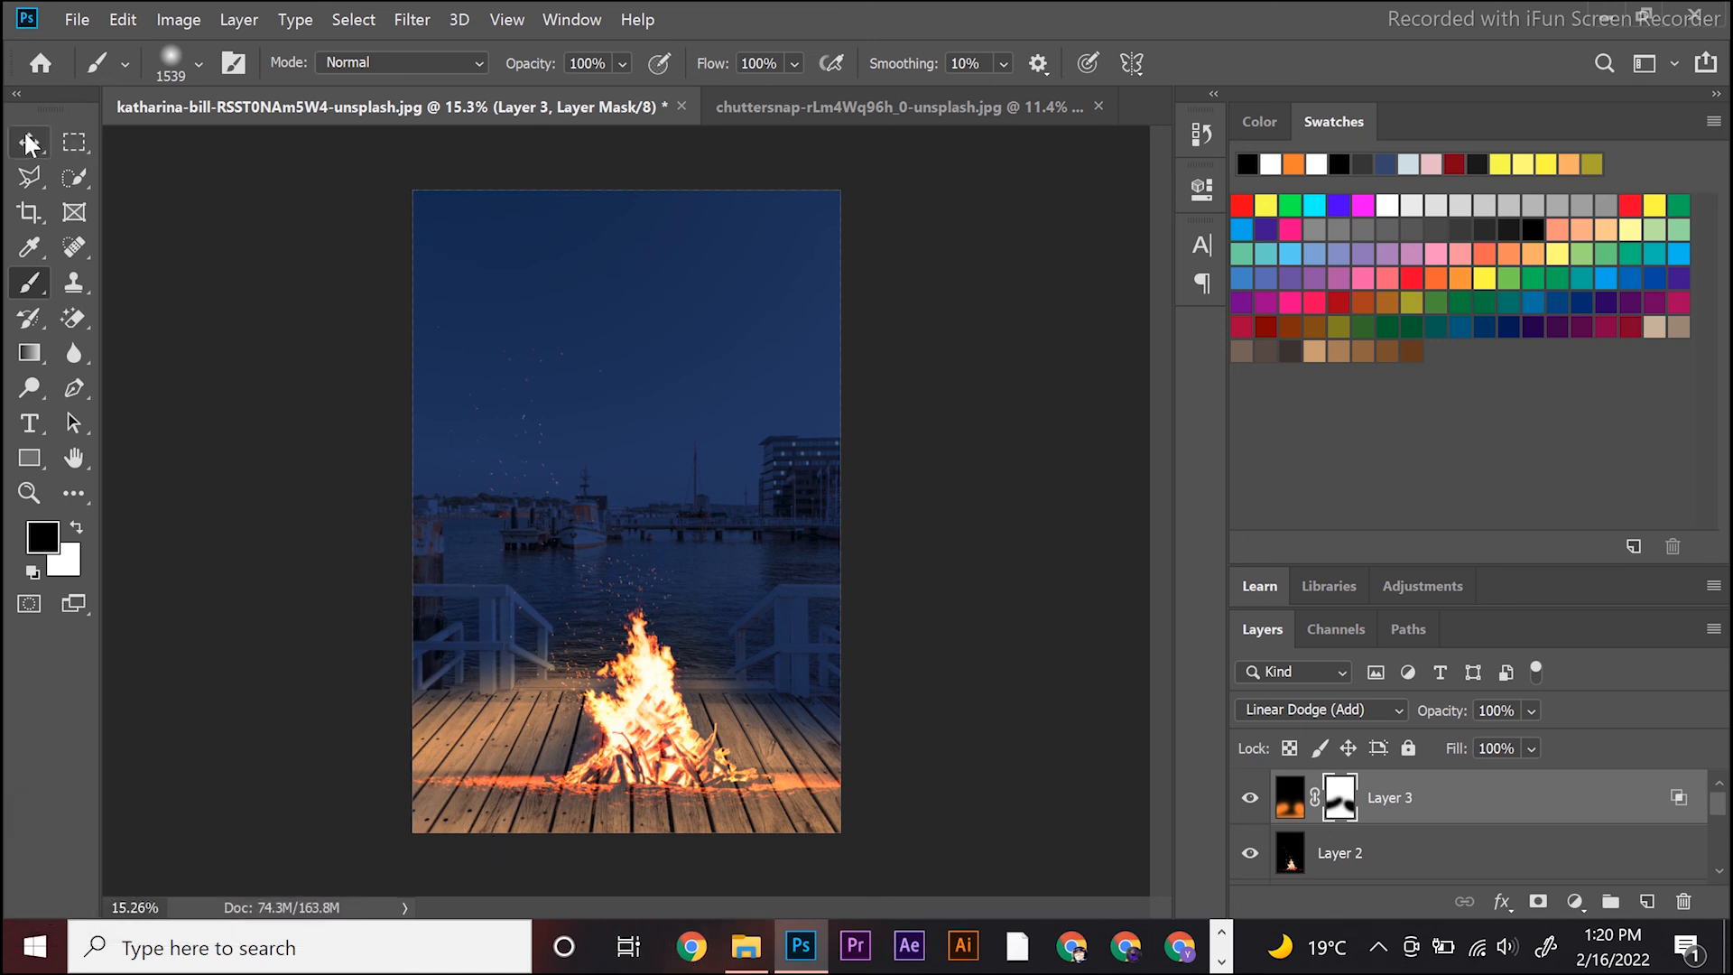
click(930, 510)
Step: Examine the finished composite up close and fitted to the view, and look at the campfire source photo
scroll(643, 660, down, 2)
scroll(567, 560, up, 3)
scroll(636, 564, down, 2)
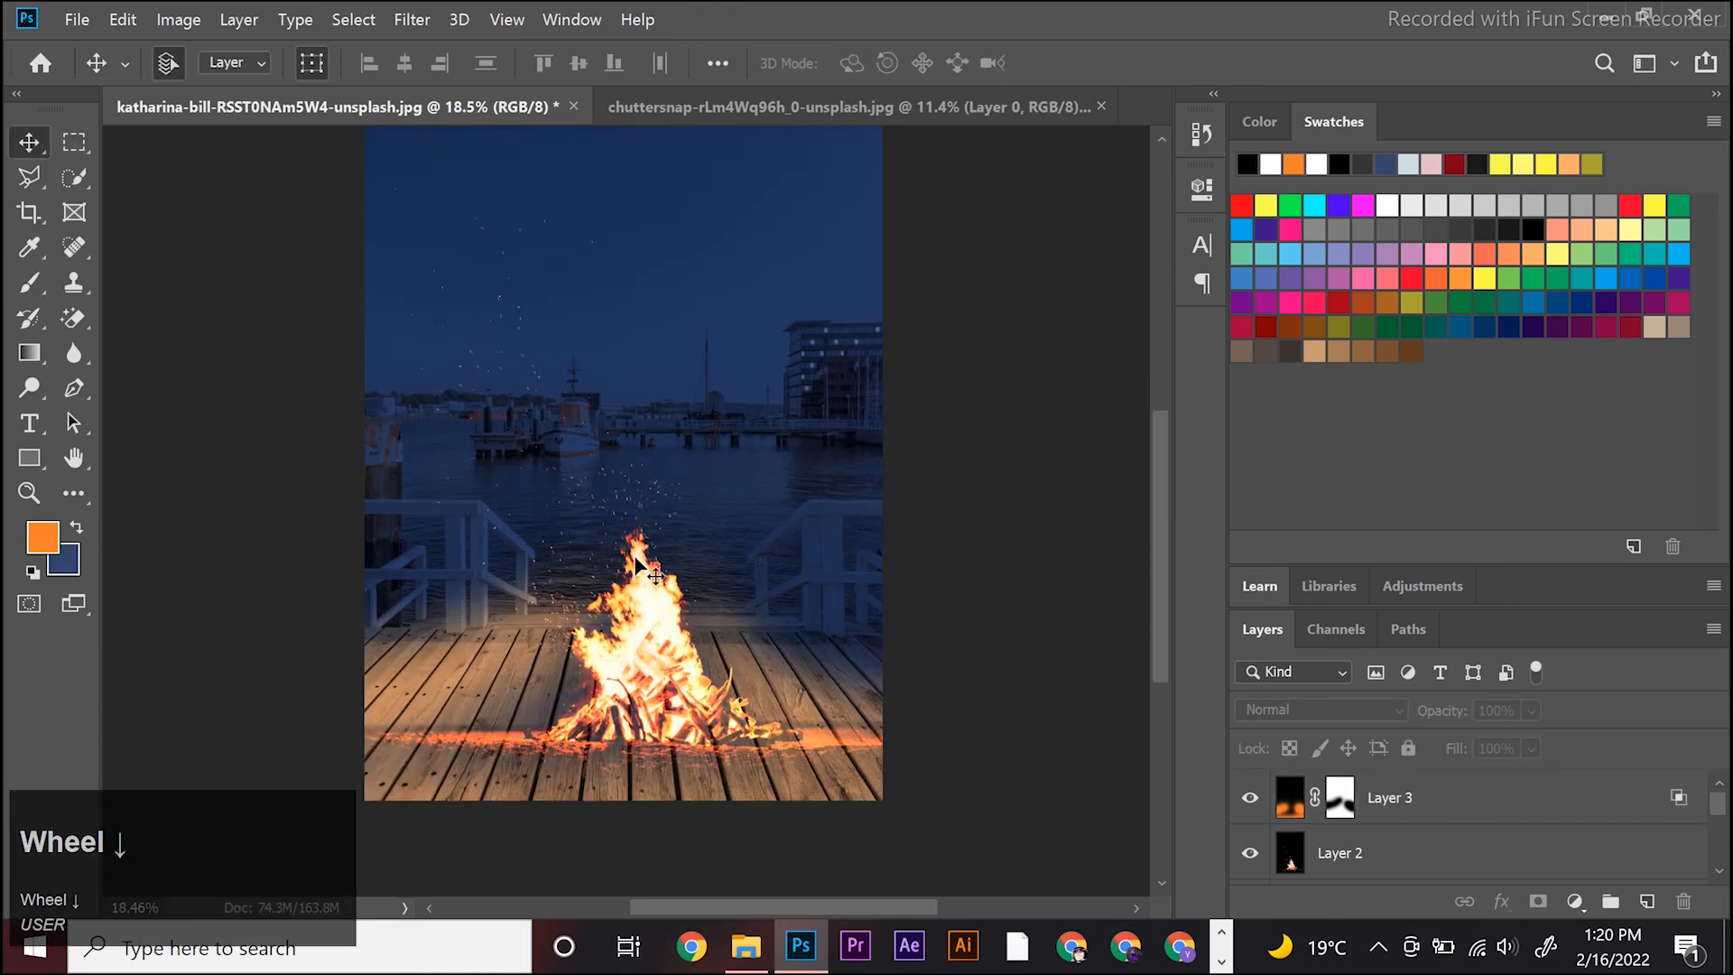
scroll(636, 562, down, 1)
key(ctrl+0)
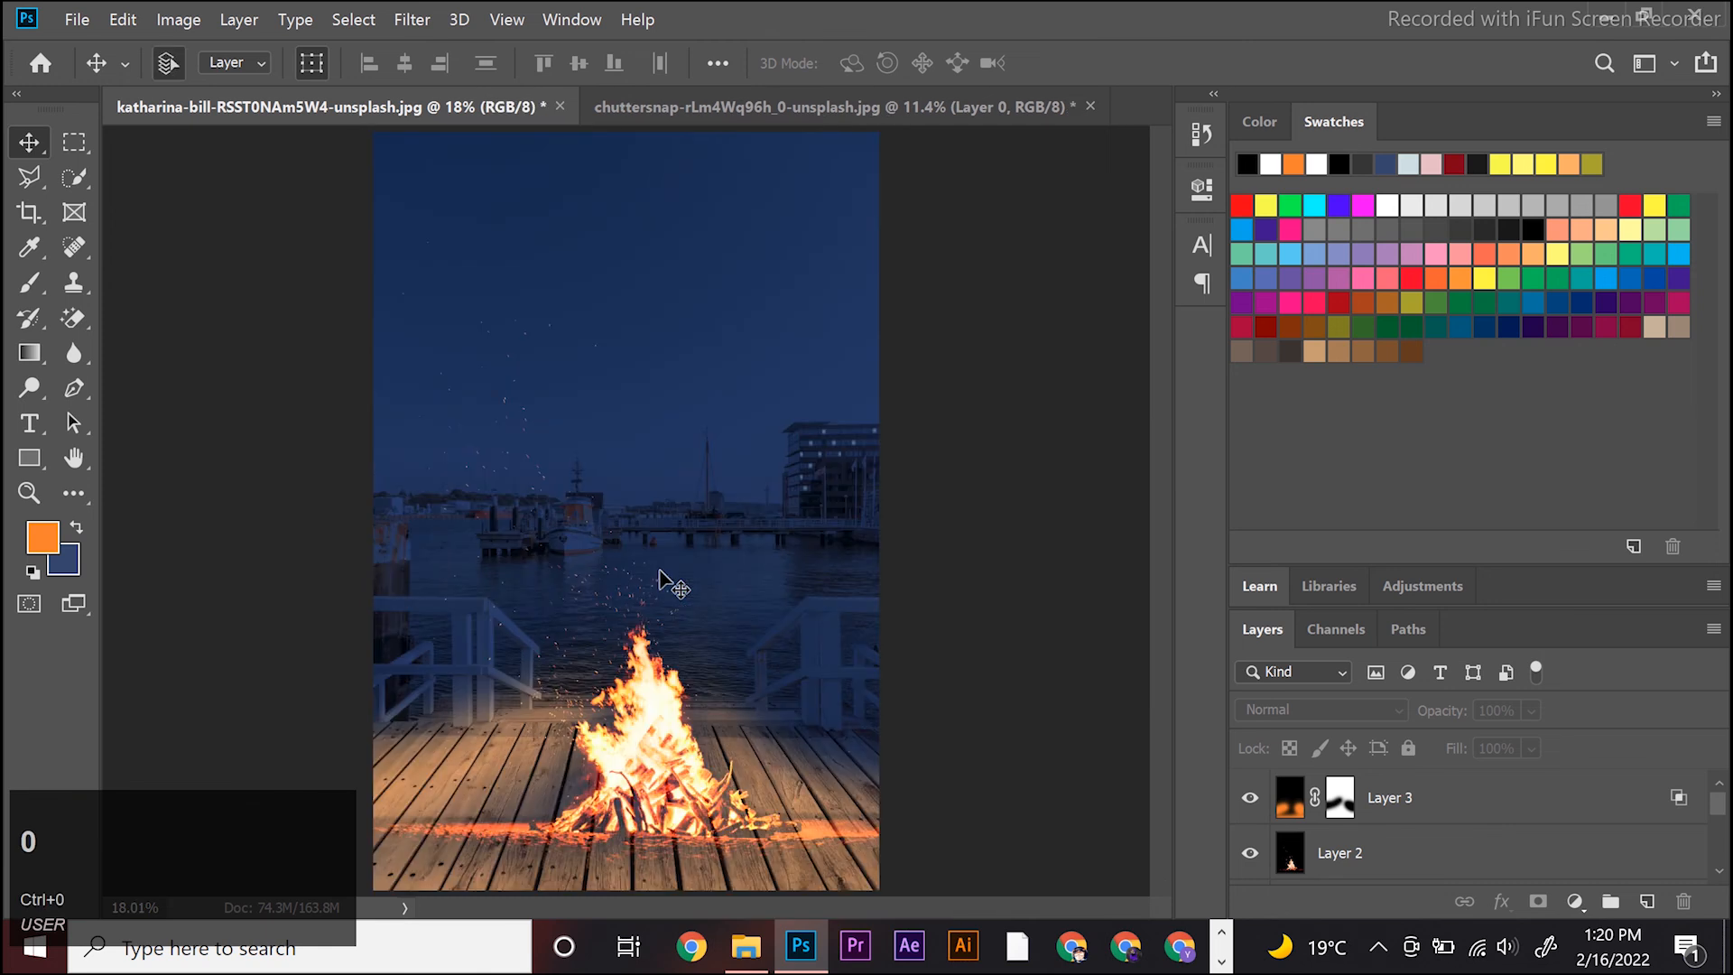
click(761, 106)
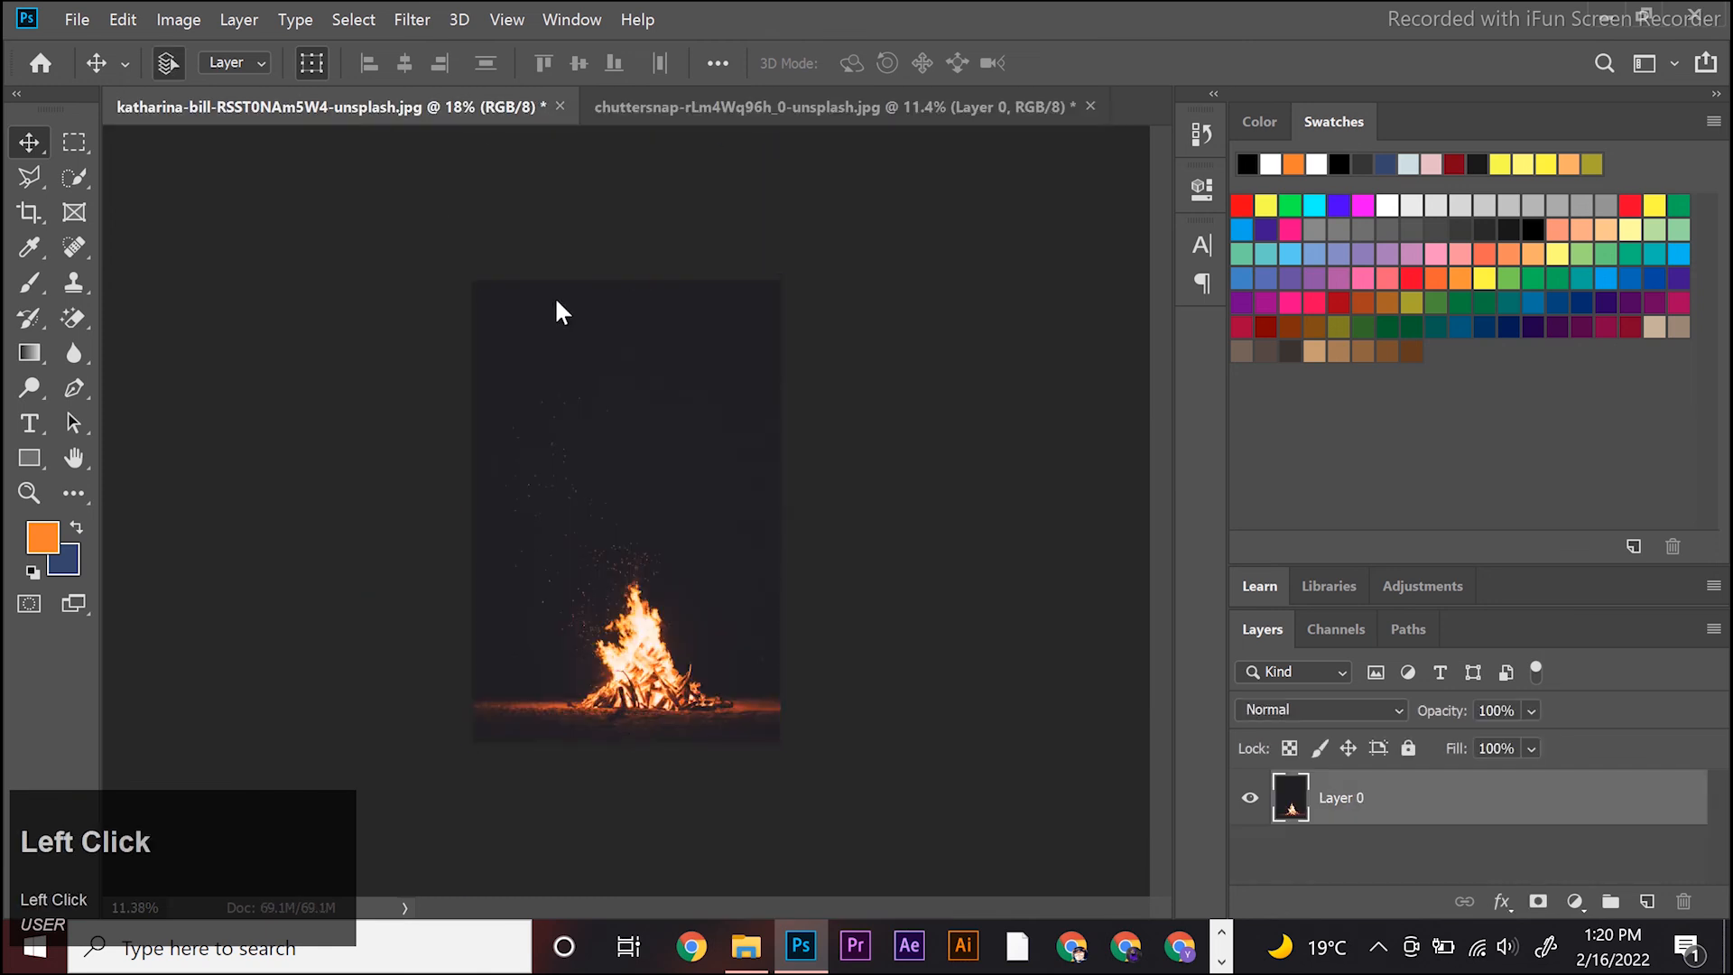
Step: Compare the original harbour photo with the finished night composite by switching between the opening snapshot and the latest Brush Tool history state
click(1201, 134)
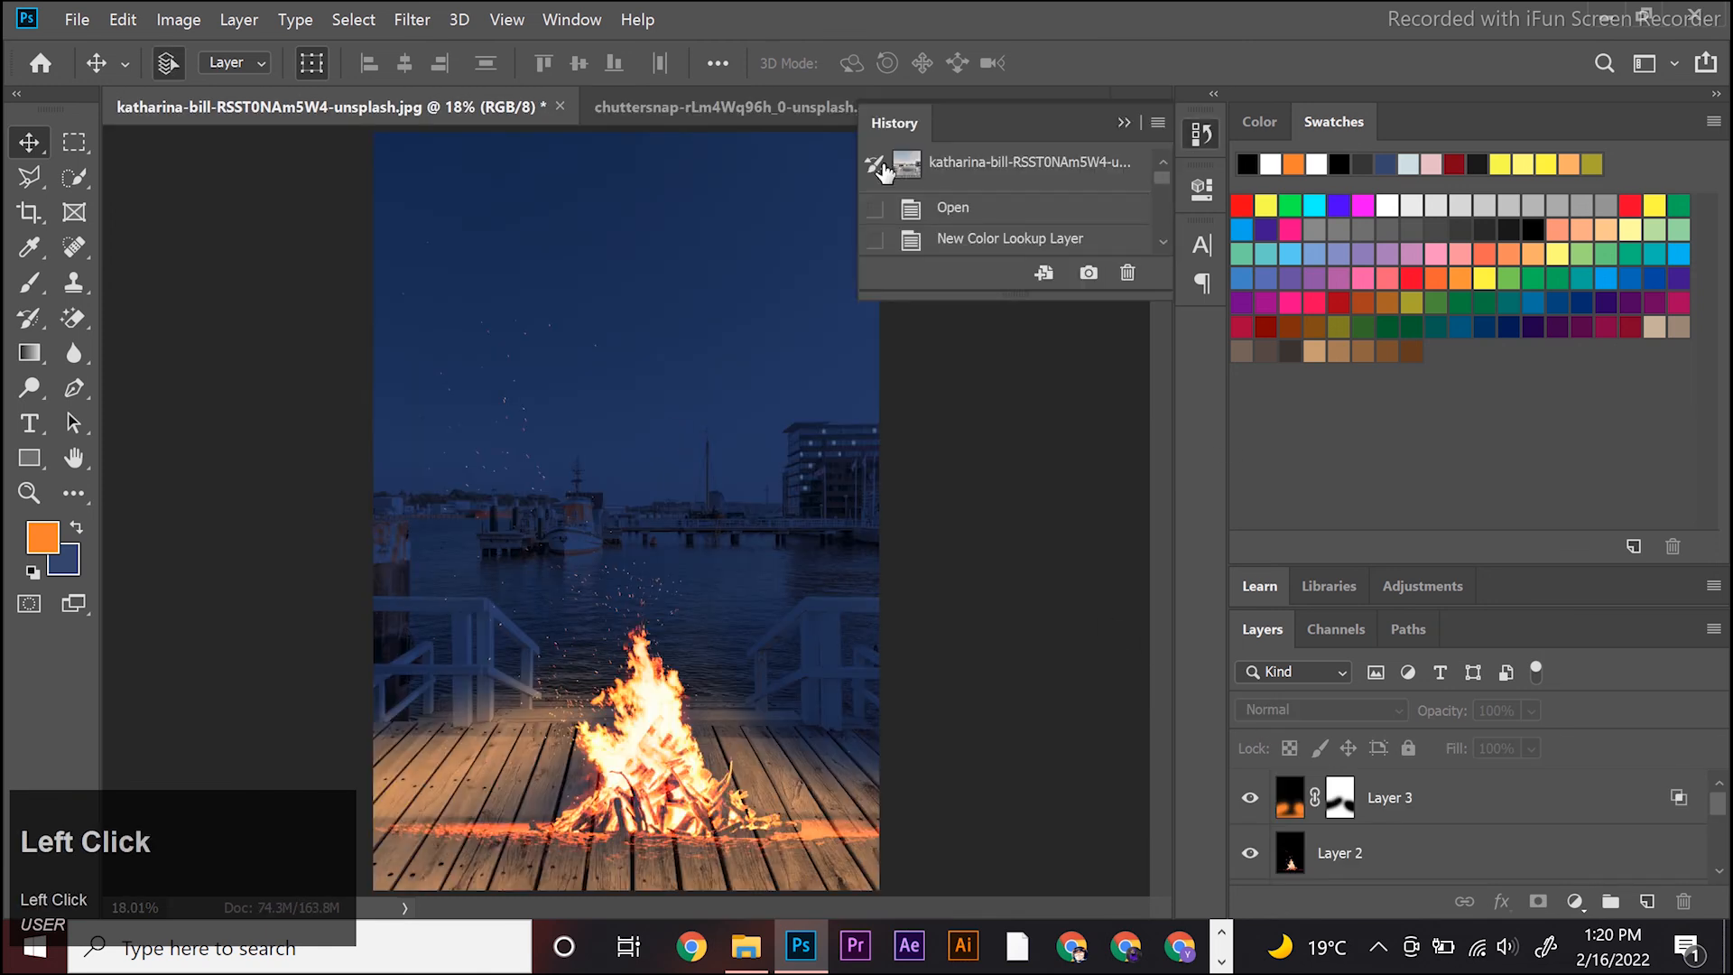
click(1017, 170)
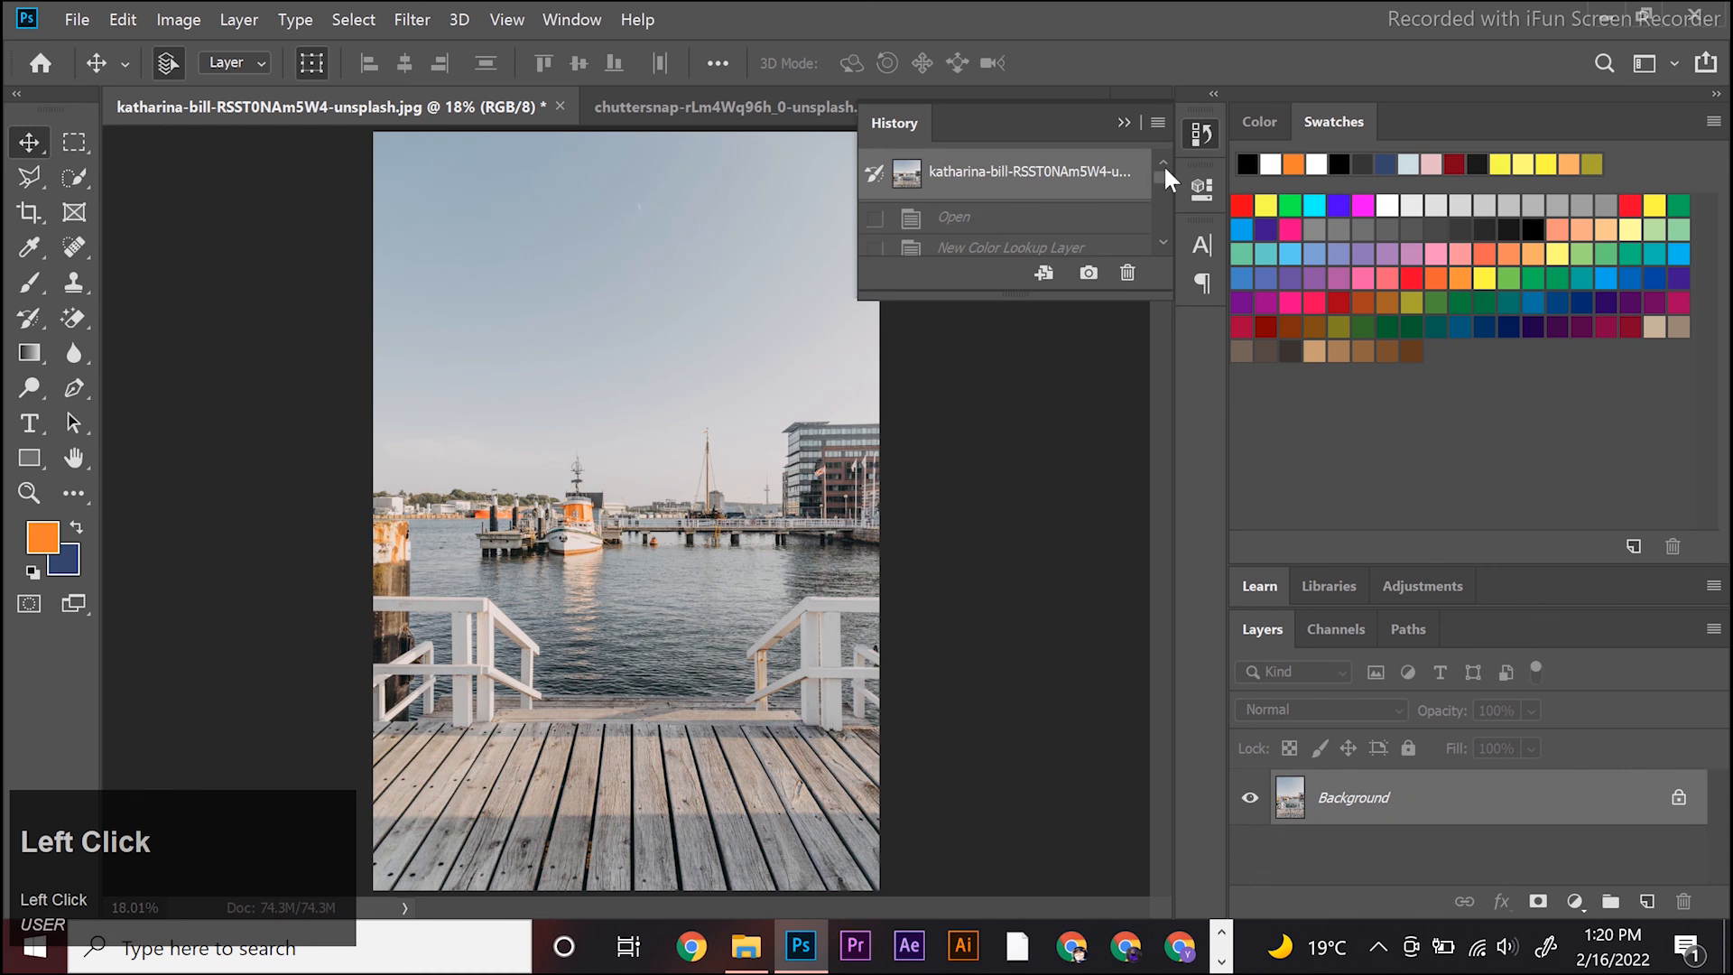
scroll(1065, 203, down, 5)
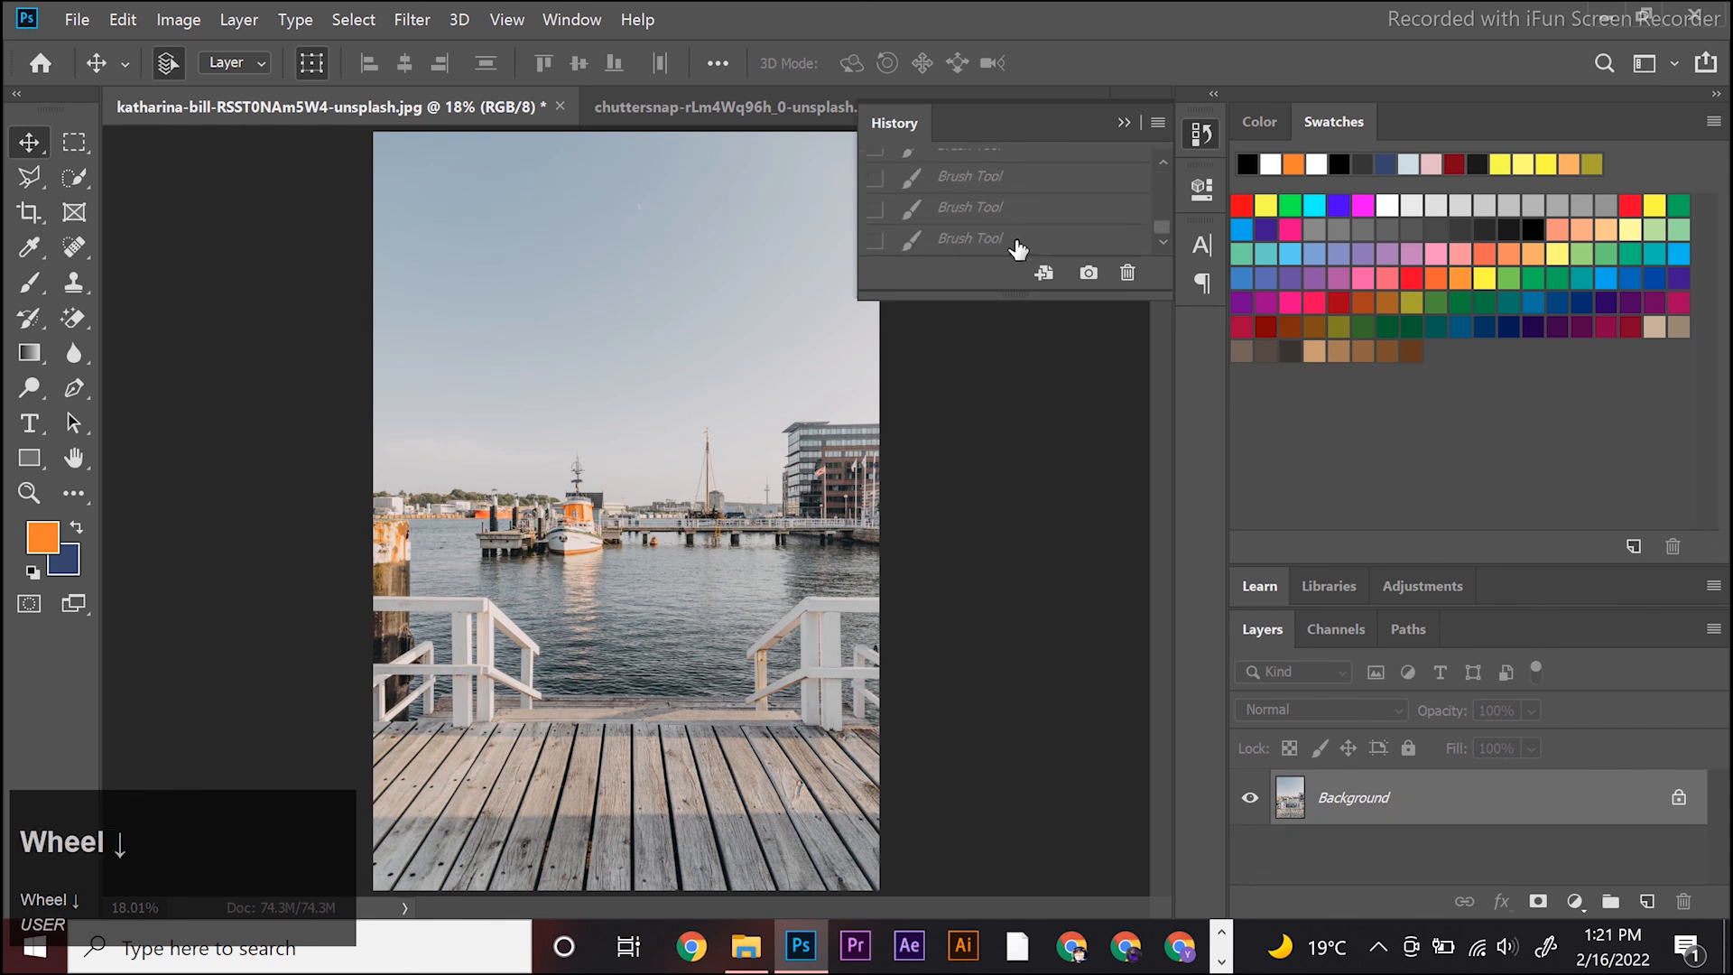
click(874, 240)
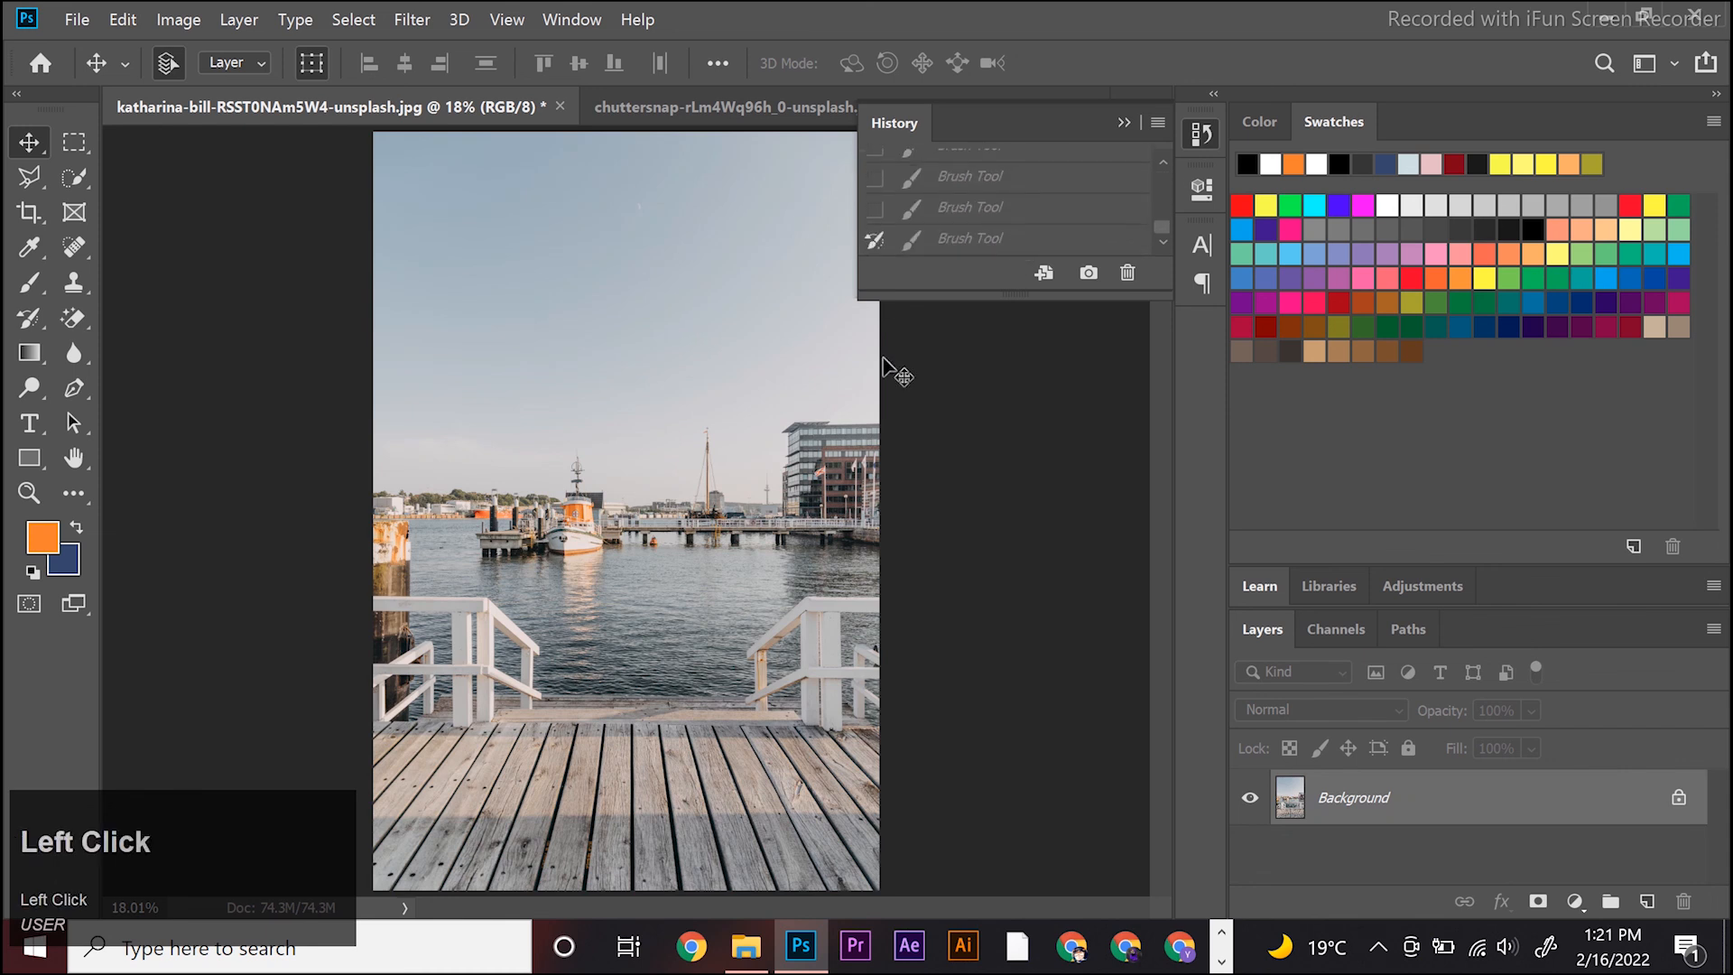
click(909, 242)
click(1044, 572)
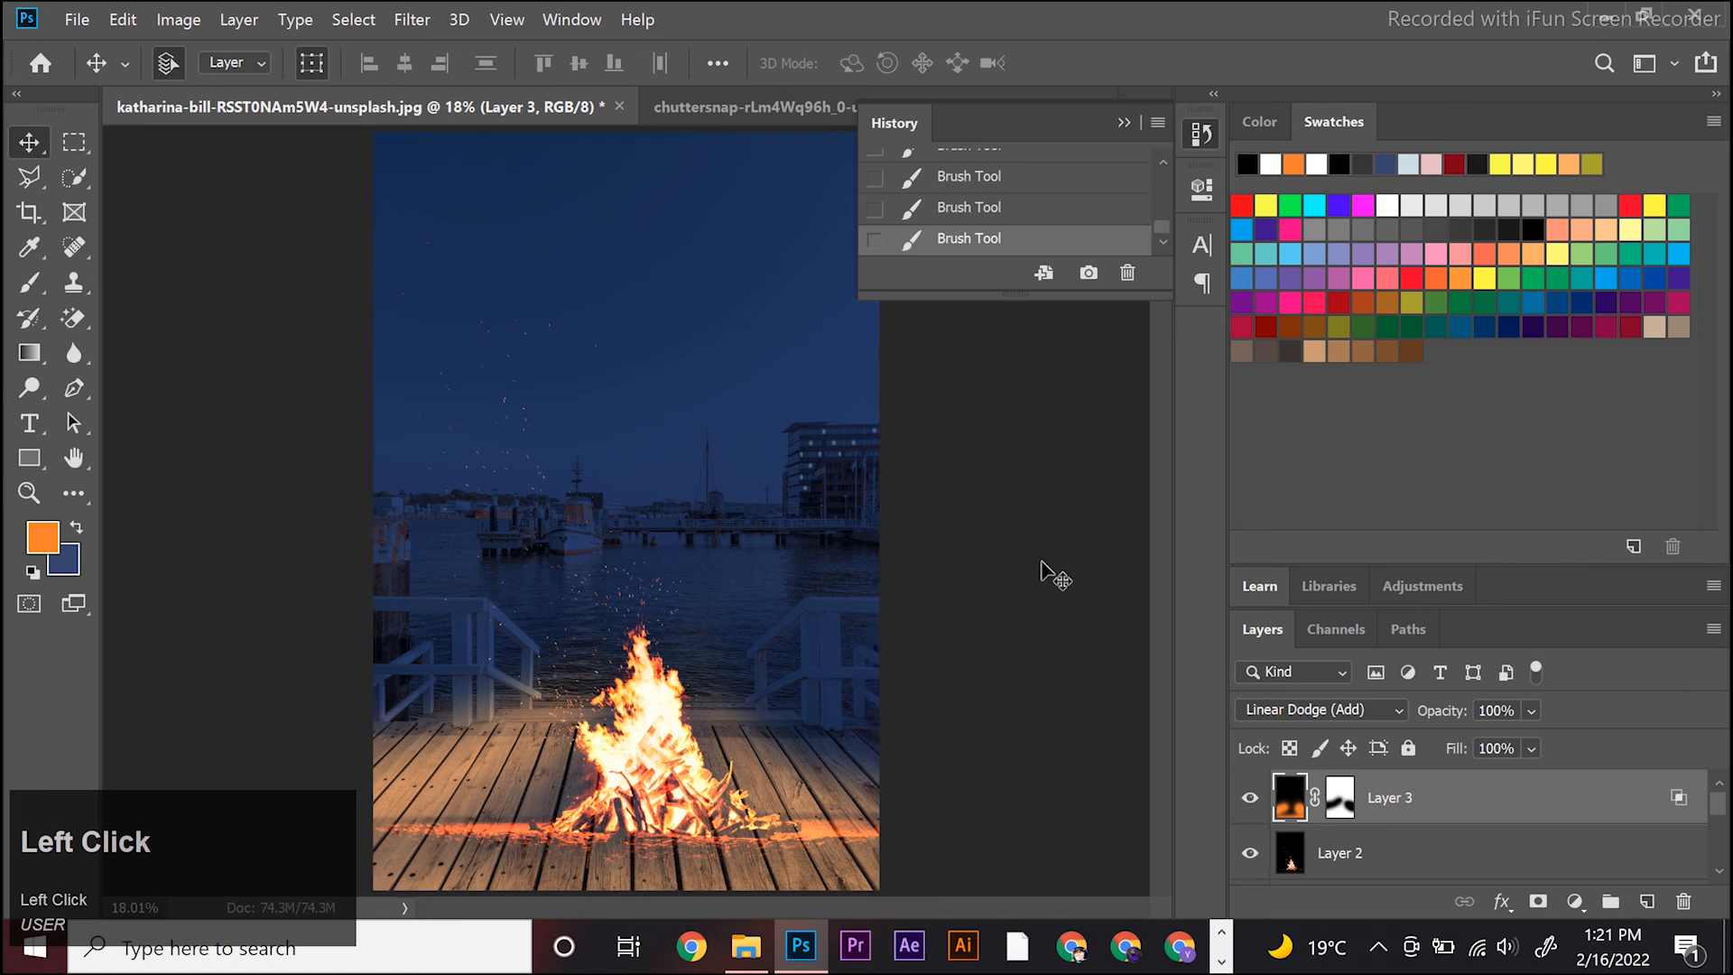
scroll(930, 470, down, 2)
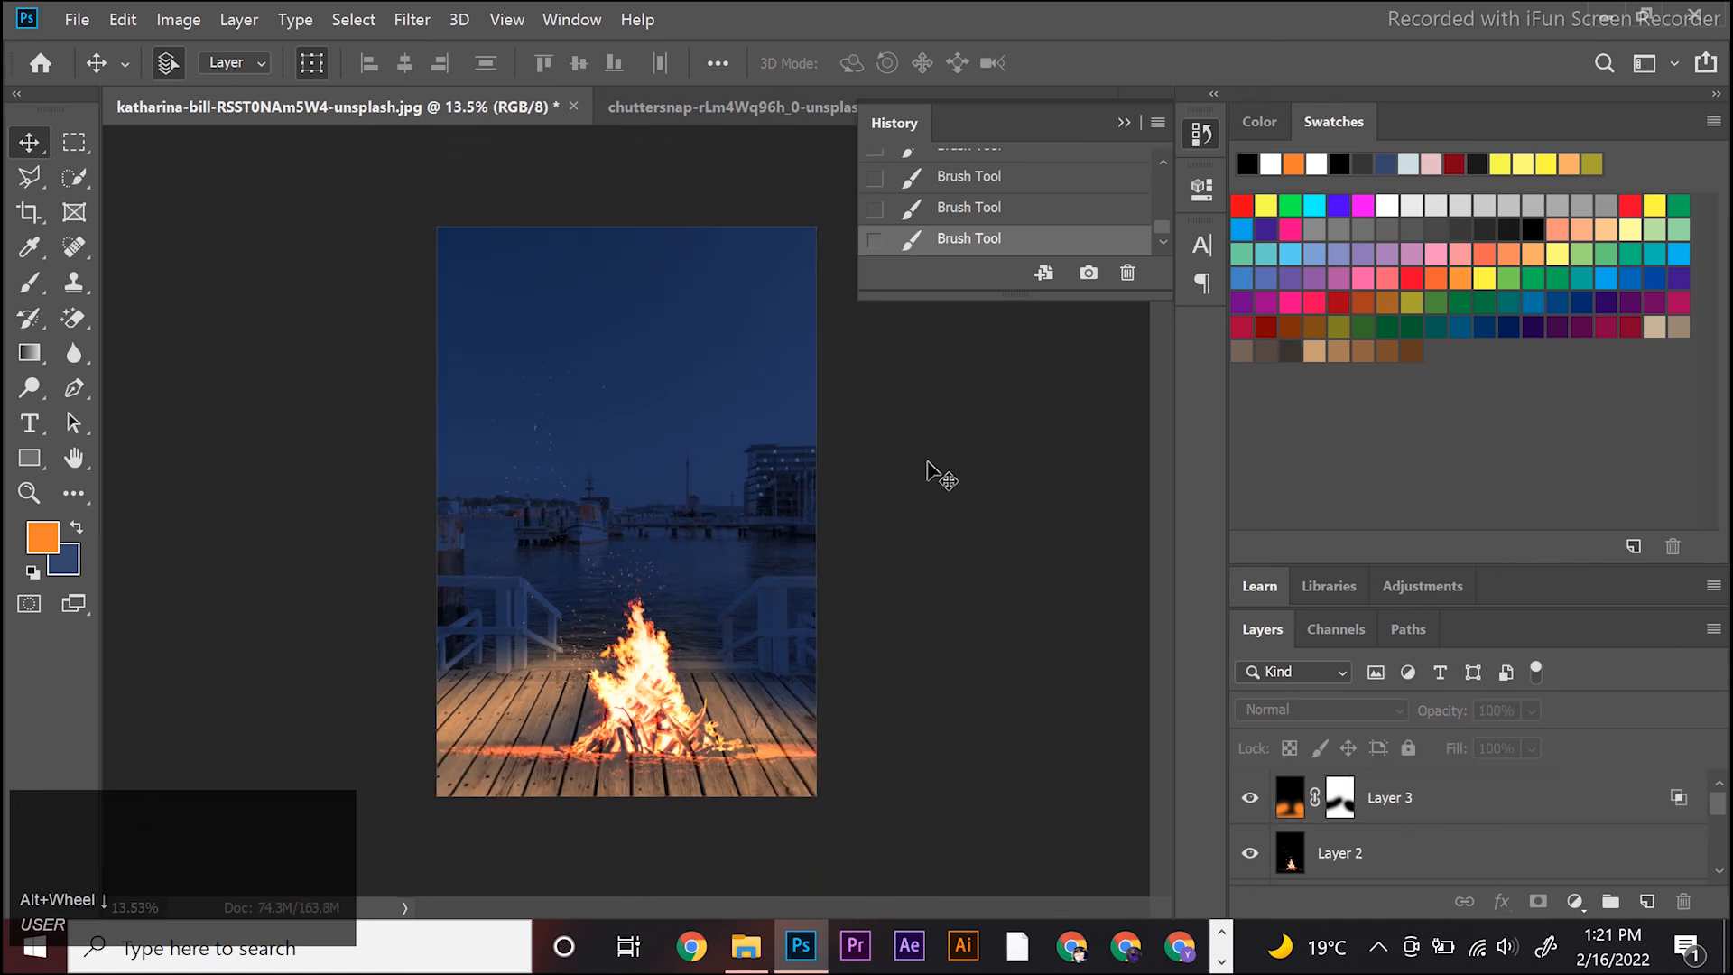
click(1220, 964)
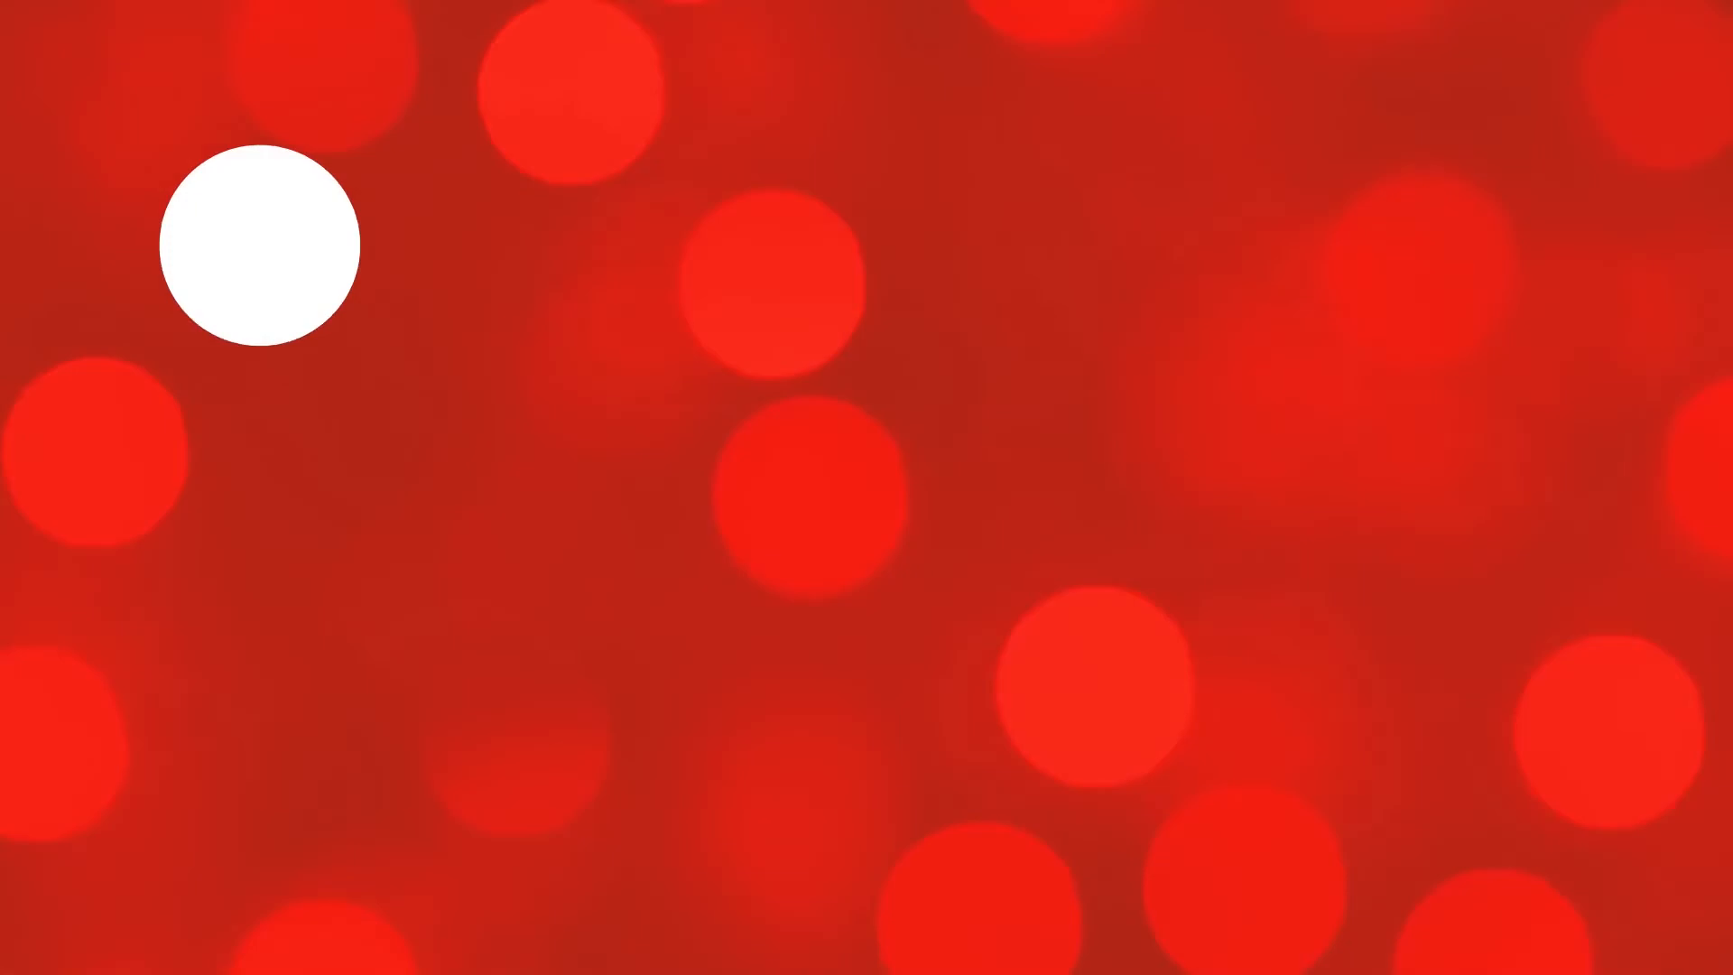